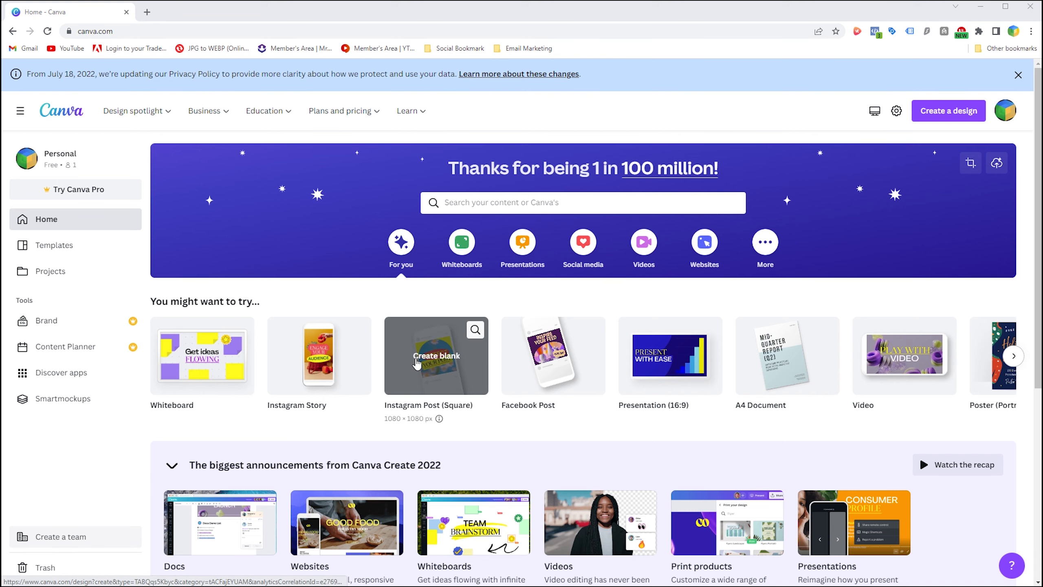
# - Create a blank square Instagram Post design from the Canva home page
pyautogui.click(436, 356)
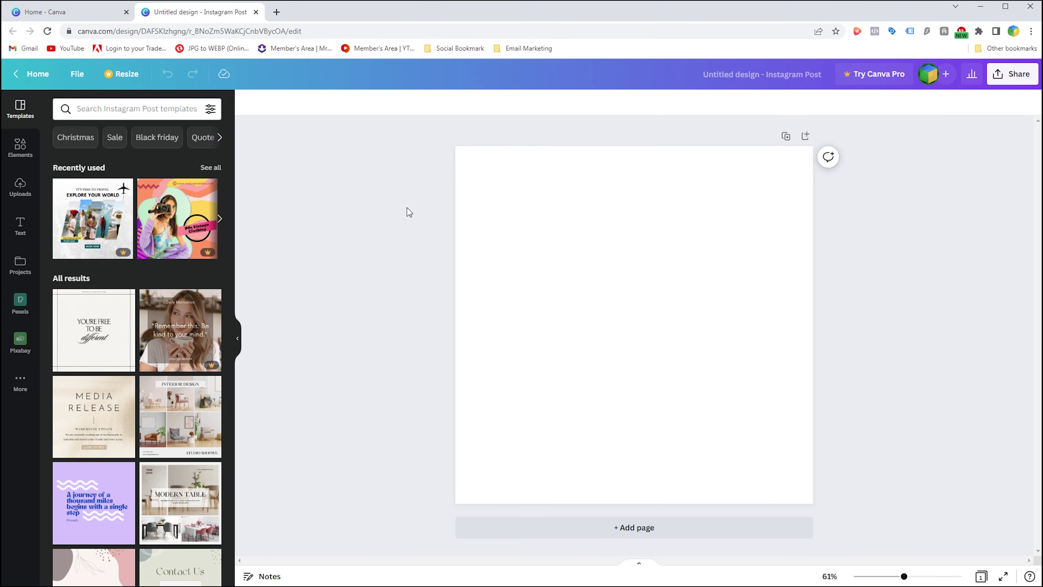
pyautogui.click(530, 233)
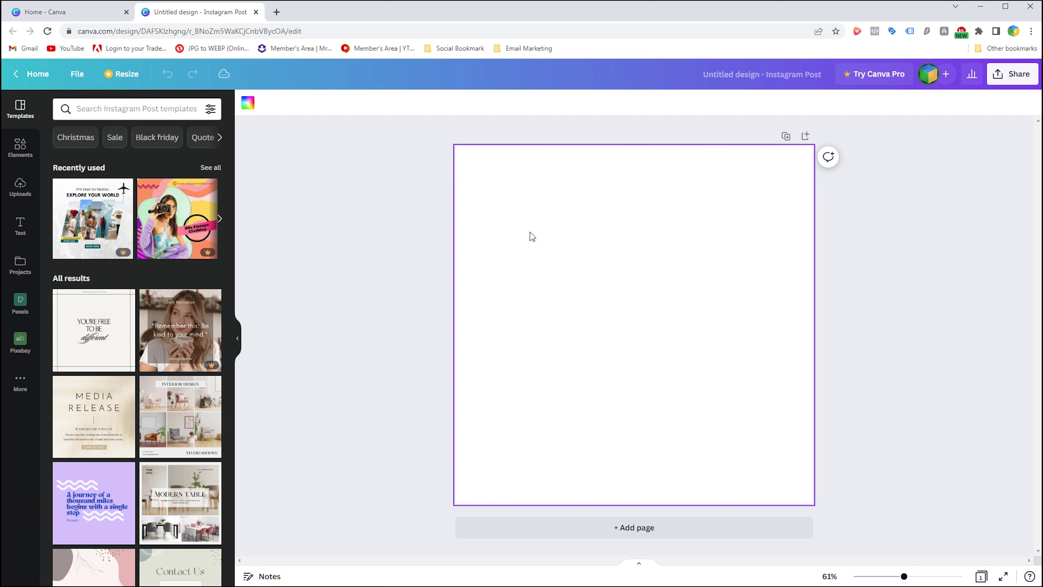
# - Fill the page background with pale light blue (#BDE7FF)
pyautogui.click(248, 104)
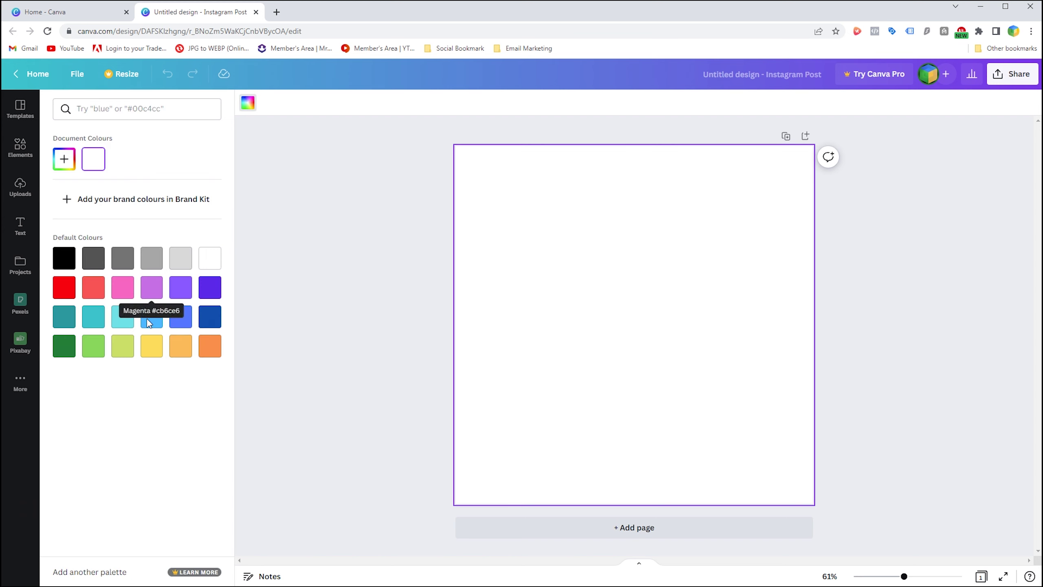
pyautogui.click(150, 324)
pyautogui.click(61, 167)
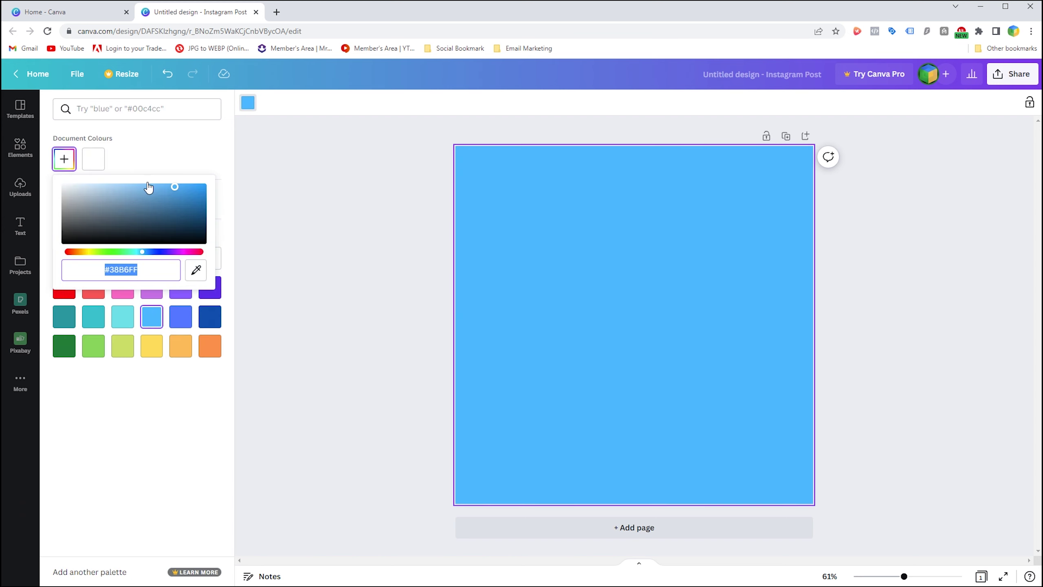
pyautogui.click(153, 187)
pyautogui.moveTo(152, 192)
pyautogui.mouseDown()
pyautogui.moveTo(99, 183)
pyautogui.moveTo(99, 174)
pyautogui.mouseUp()
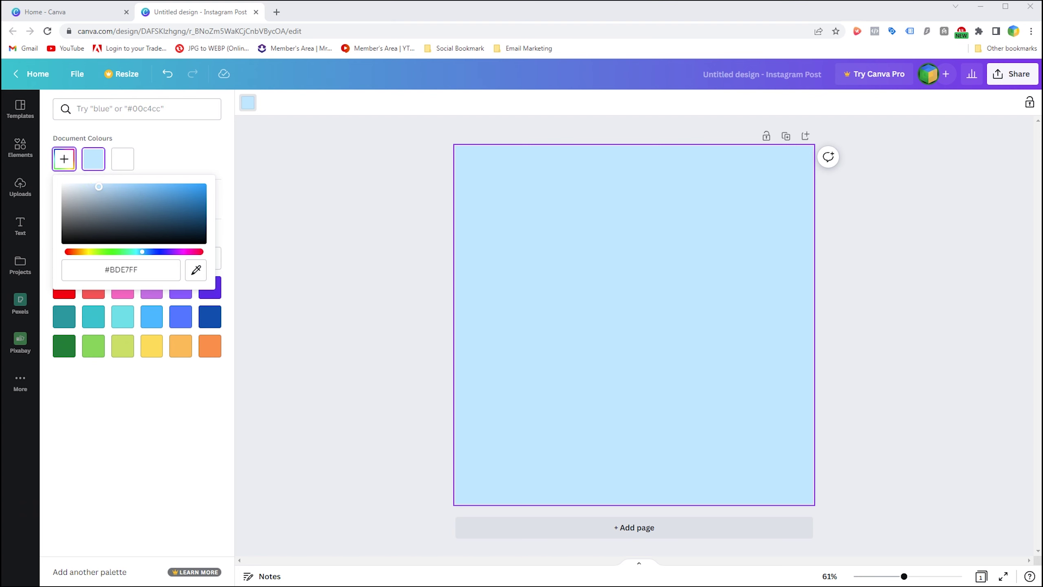
pyautogui.click(20, 109)
pyautogui.click(341, 216)
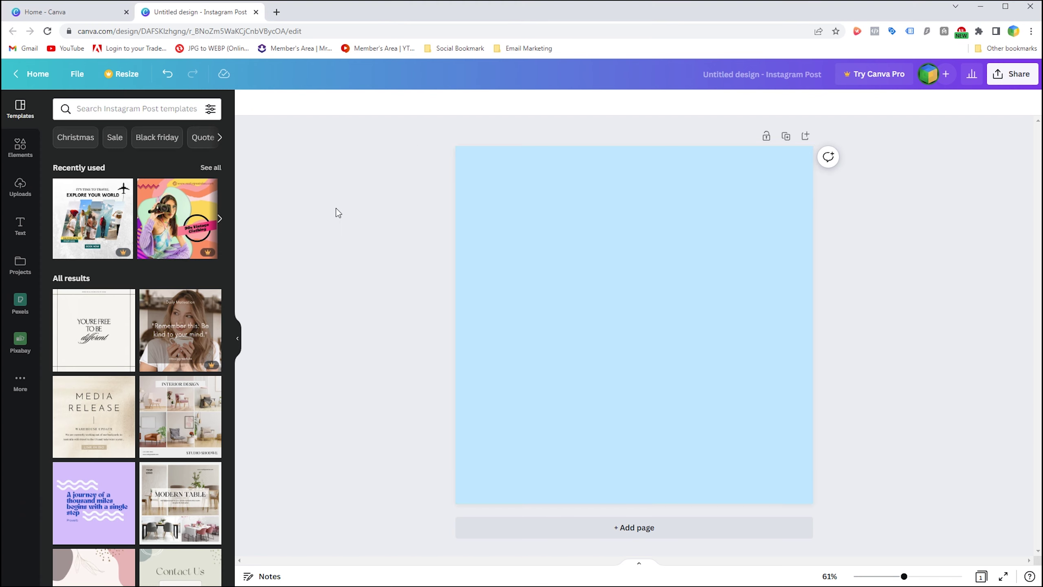
pyautogui.click(20, 144)
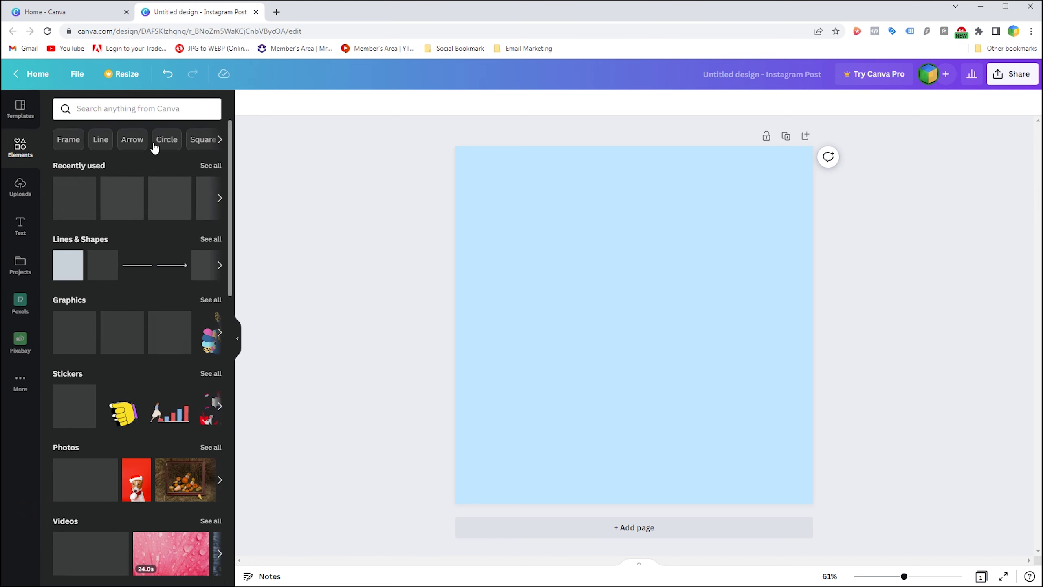
# - Add a plain white circle, enlarge it and place it top centre, running off the edge
pyautogui.click(145, 138)
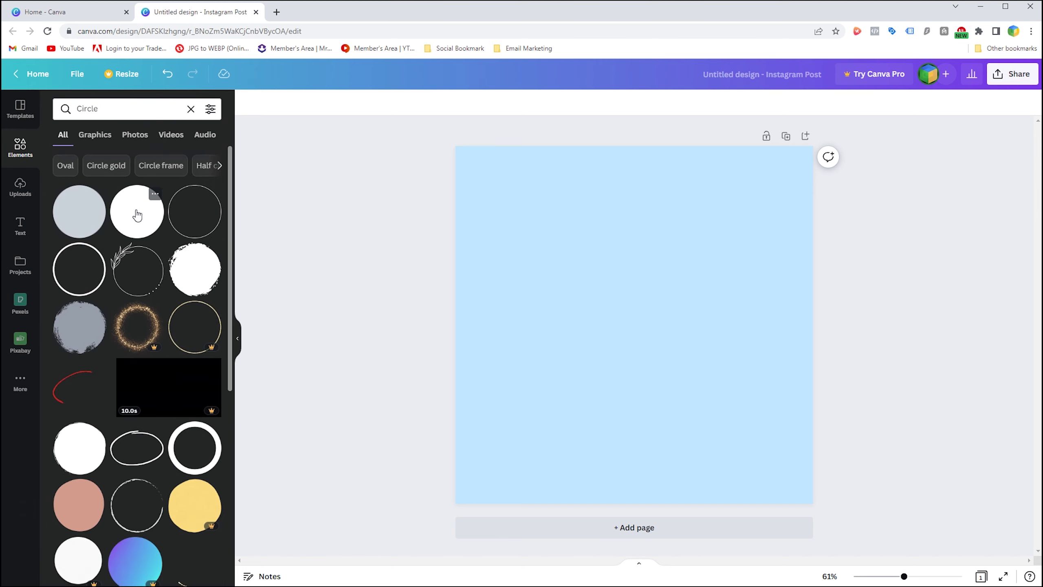
pyautogui.click(137, 212)
pyautogui.moveTo(617, 316); pyautogui.dragTo(614, 197)
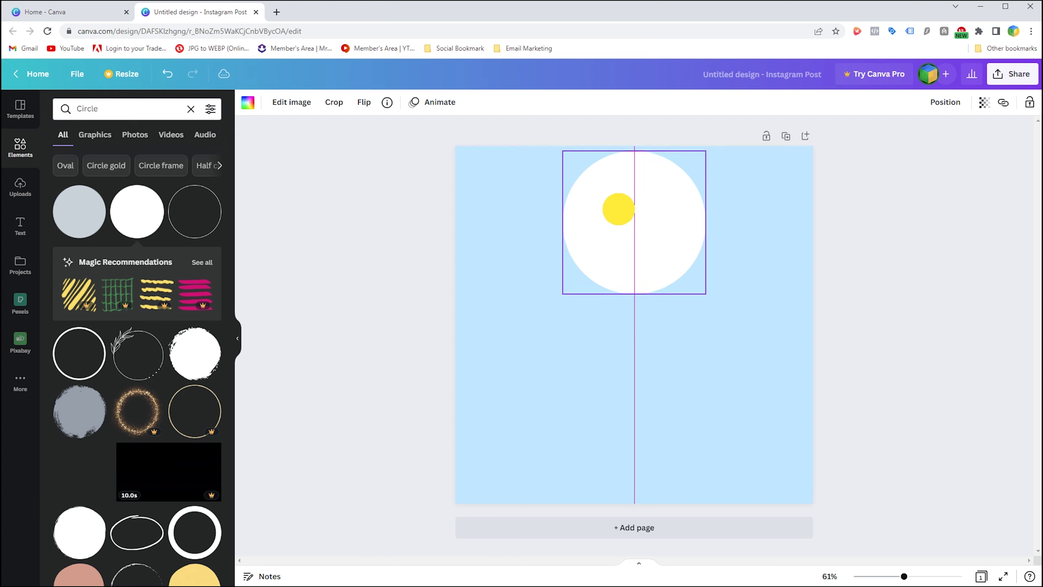
pyautogui.moveTo(702, 277)
pyautogui.mouseDown()
pyautogui.moveTo(739, 311)
pyautogui.moveTo(725, 292)
pyautogui.moveTo(722, 301)
pyautogui.mouseUp()
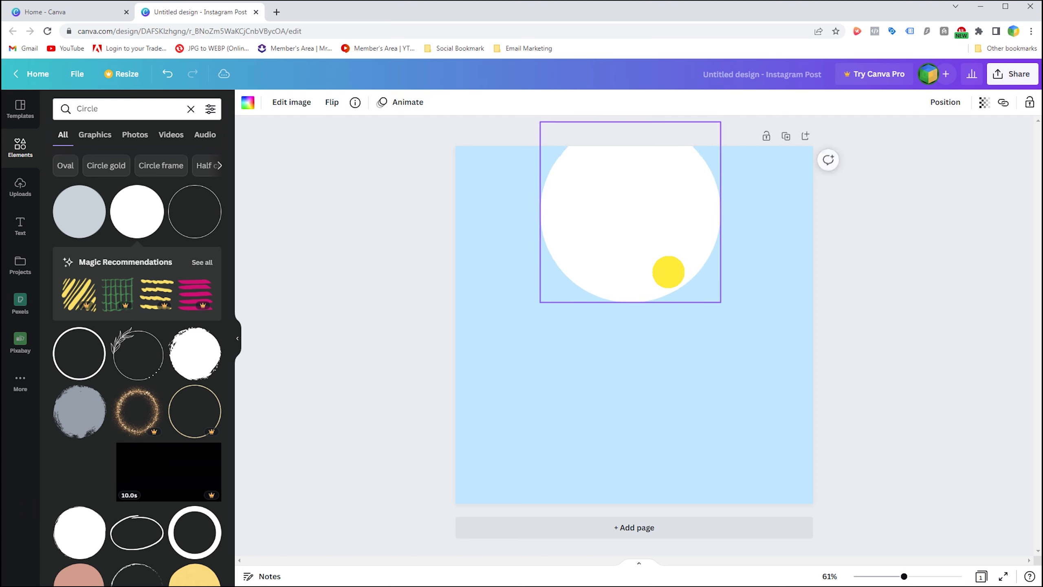
pyautogui.moveTo(668, 272); pyautogui.dragTo(670, 278)
pyautogui.click(911, 273)
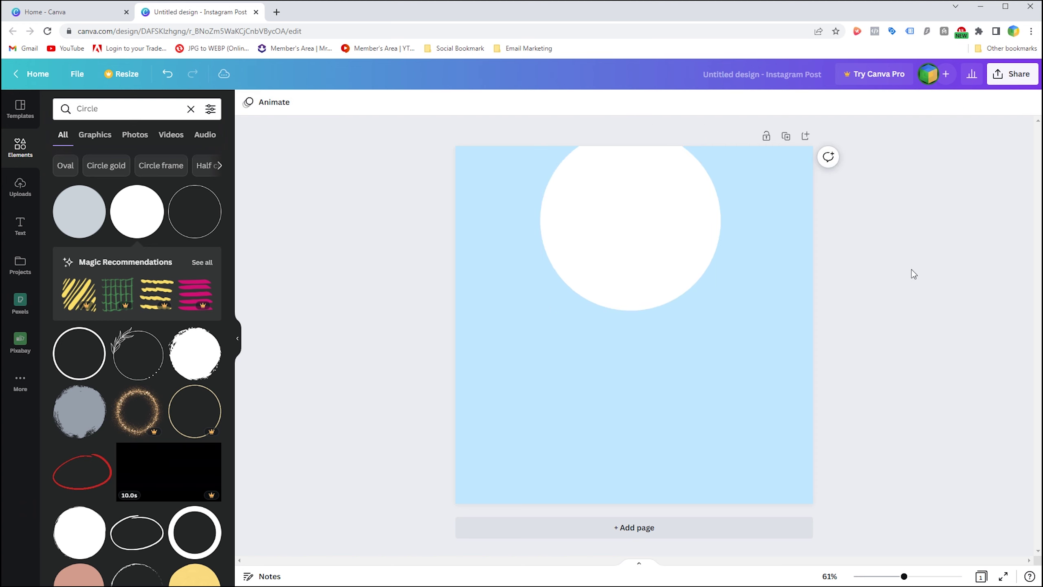
pyautogui.moveTo(647, 212); pyautogui.dragTo(656, 212)
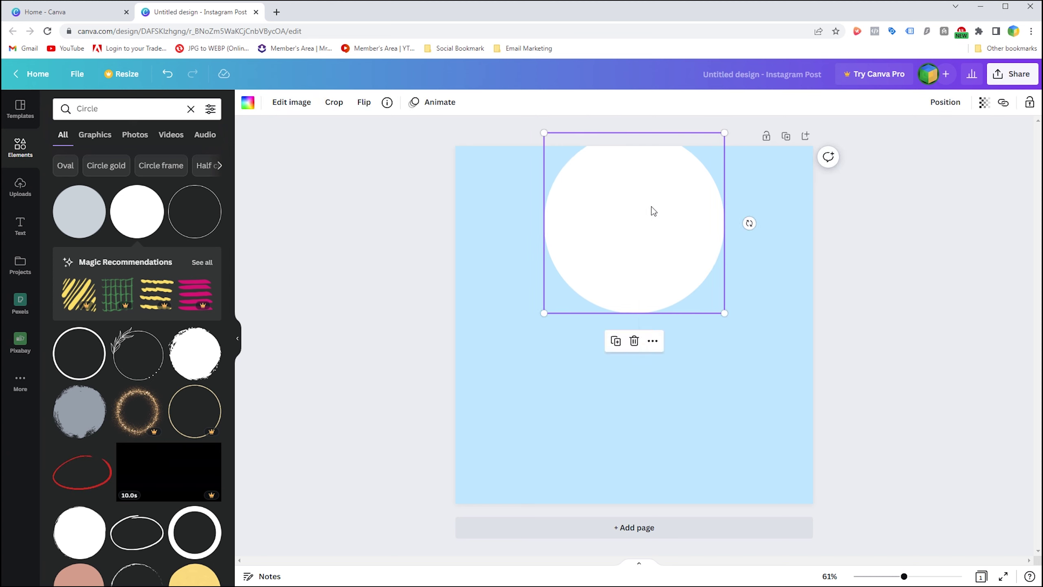
pyautogui.rightClick(653, 210)
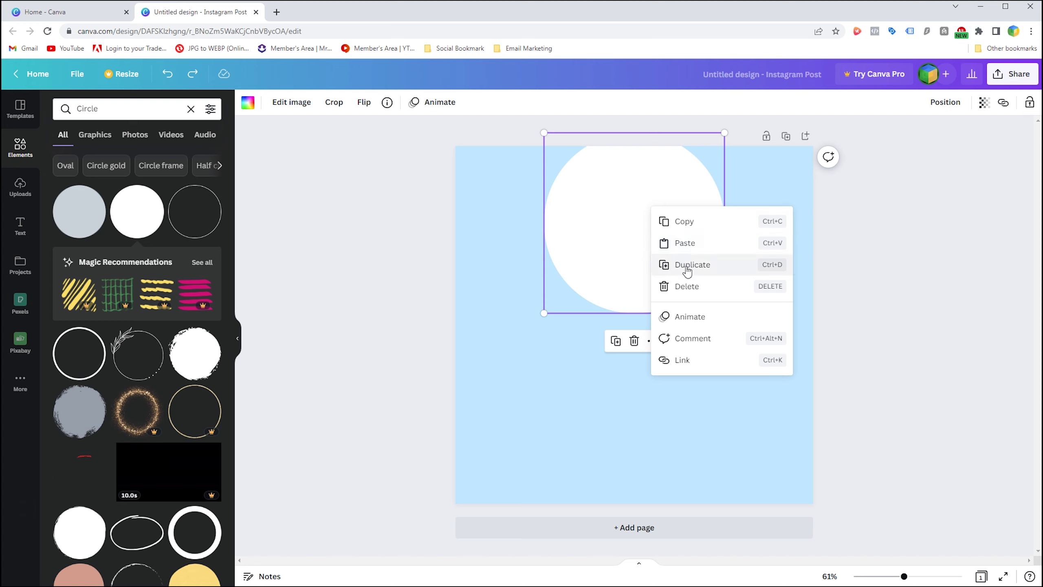
# - Duplicate the circle, enlarge the copy, set transparency about 70 and centre it as a halo
pyautogui.click(688, 265)
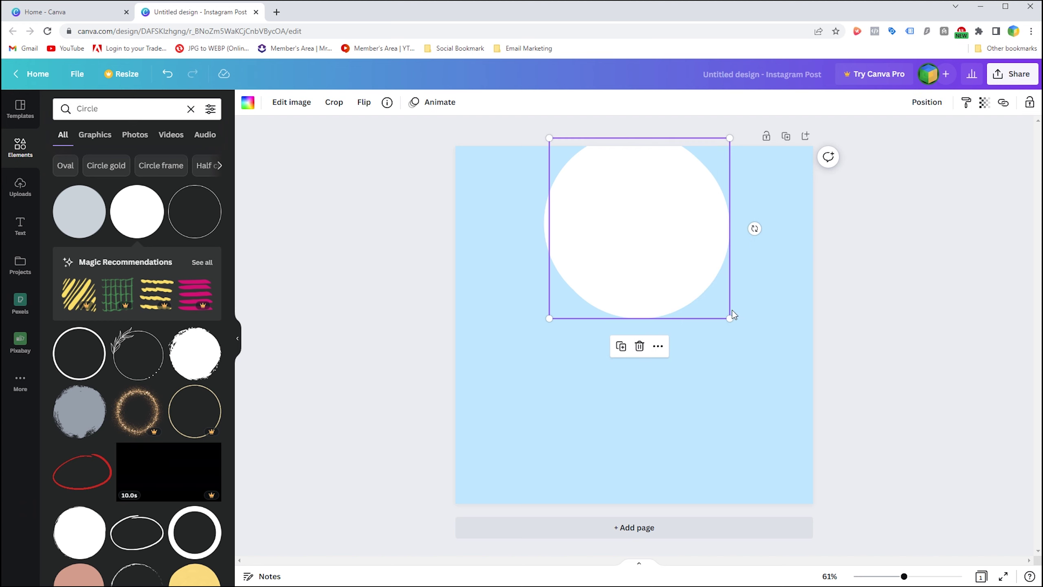
pyautogui.moveTo(730, 319); pyautogui.dragTo(740, 330)
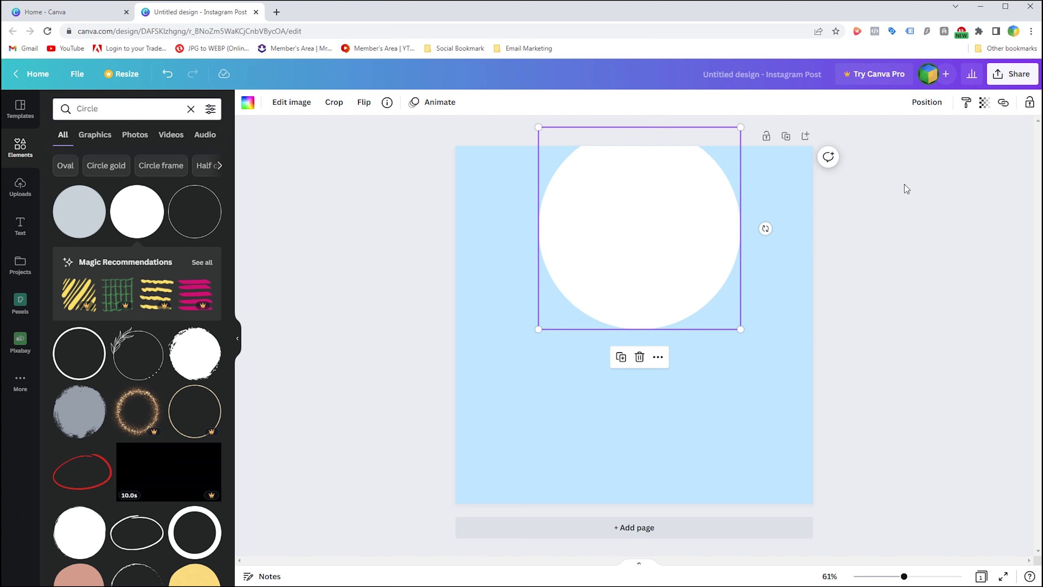
pyautogui.click(985, 102)
pyautogui.click(968, 130)
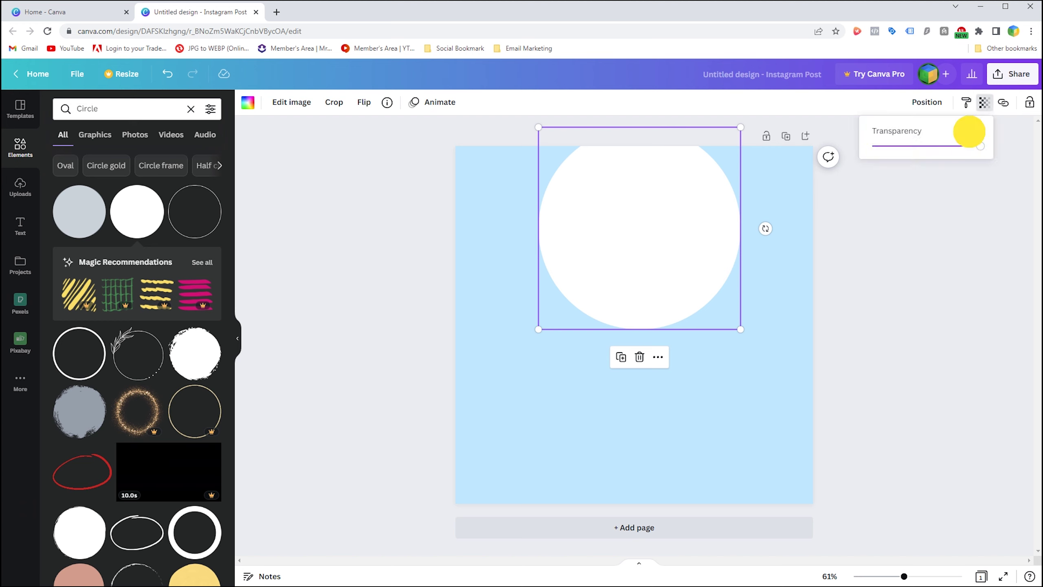
pyautogui.moveTo(980, 146); pyautogui.dragTo(951, 142)
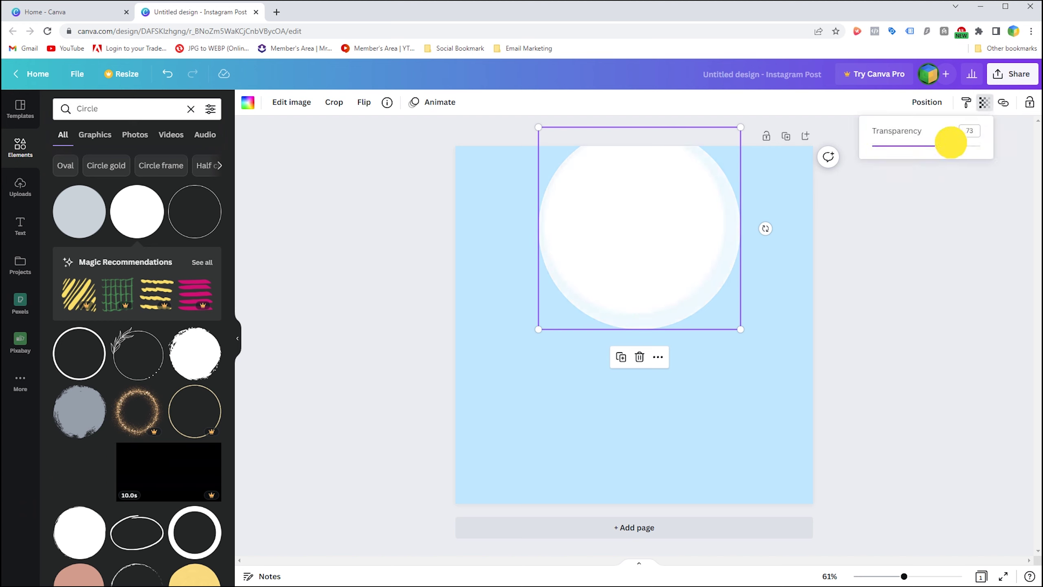
pyautogui.moveTo(949, 142); pyautogui.dragTo(947, 142)
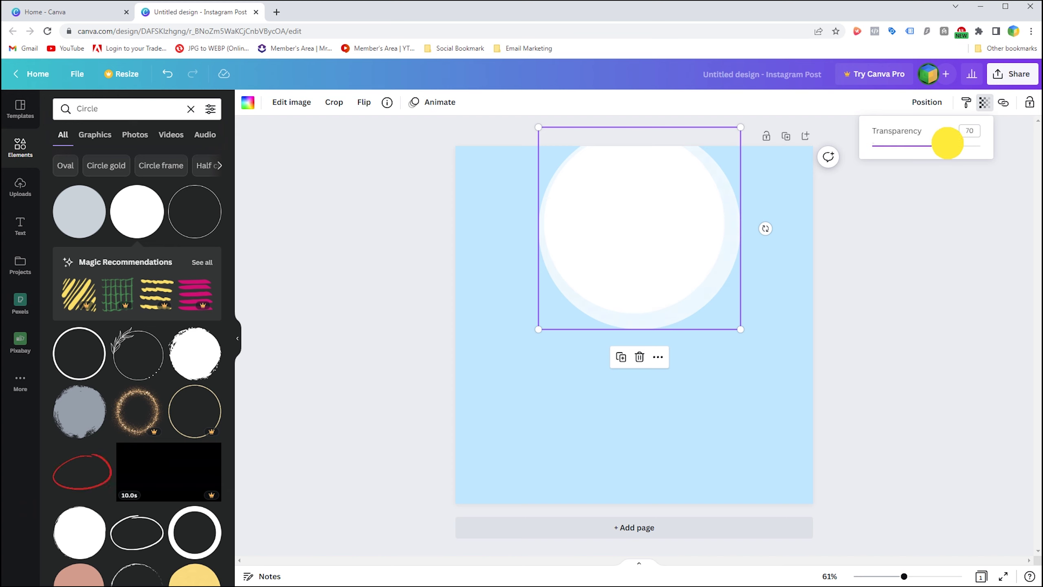
pyautogui.moveTo(714, 292); pyautogui.dragTo(709, 281)
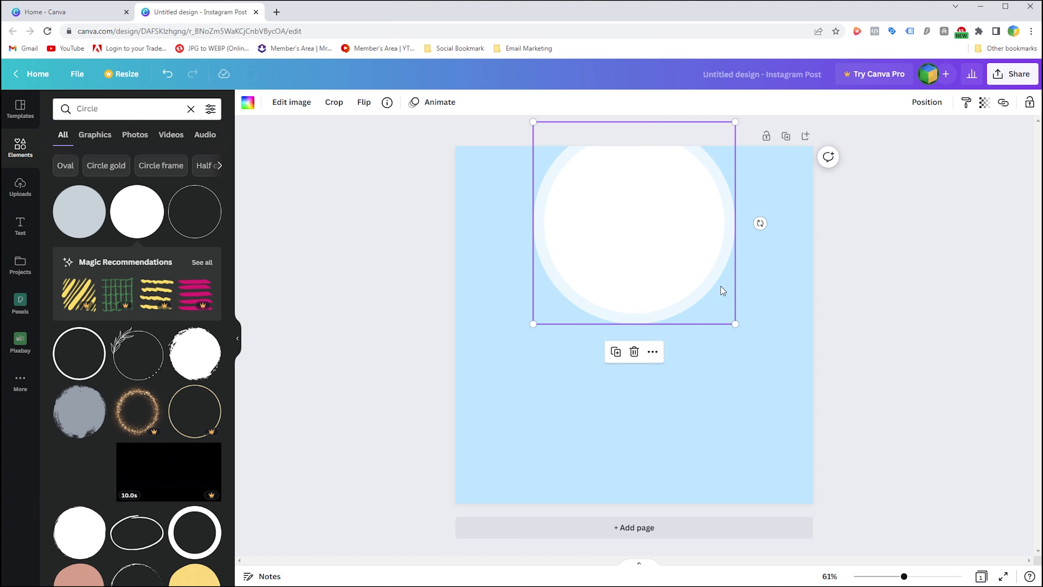
# - Duplicate the halo into a wider, centred outer ring with lower transparency
pyautogui.rightClick(724, 274)
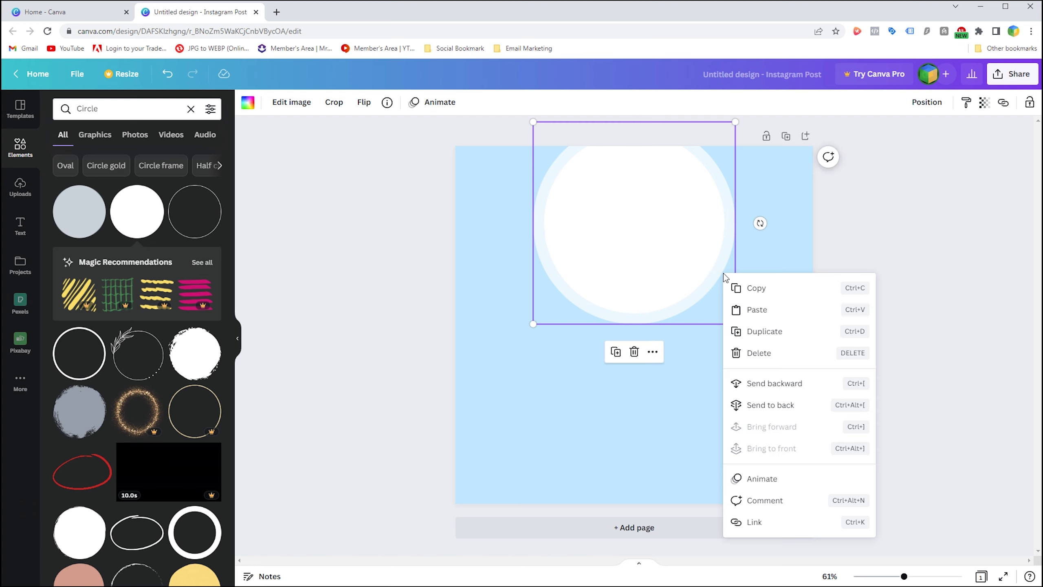
pyautogui.click(740, 335)
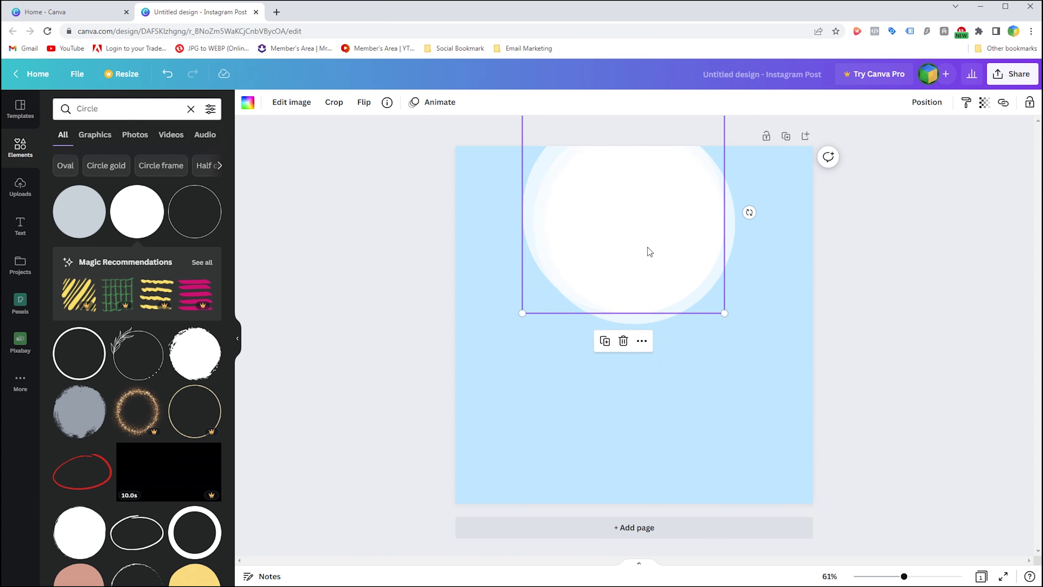
pyautogui.moveTo(647, 247); pyautogui.dragTo(662, 259)
pyautogui.moveTo(735, 324); pyautogui.dragTo(746, 335)
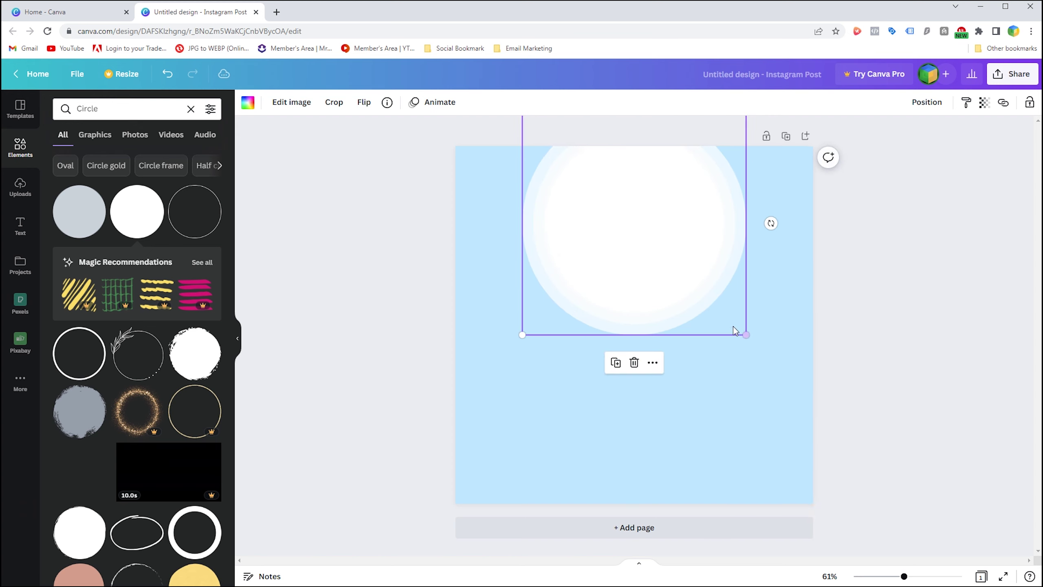
pyautogui.click(985, 102)
pyautogui.moveTo(941, 150); pyautogui.dragTo(921, 150)
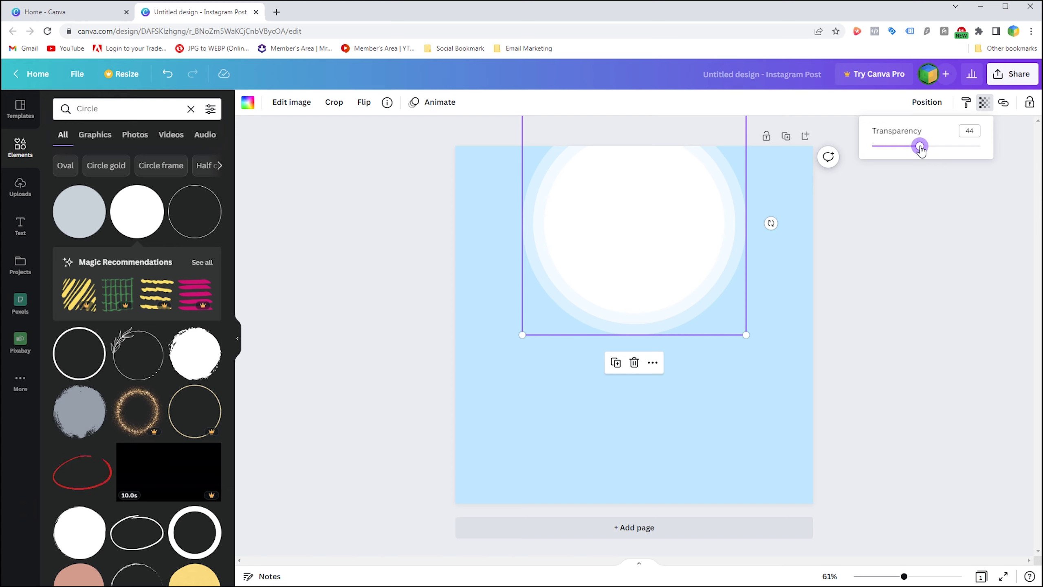
pyautogui.click(768, 255)
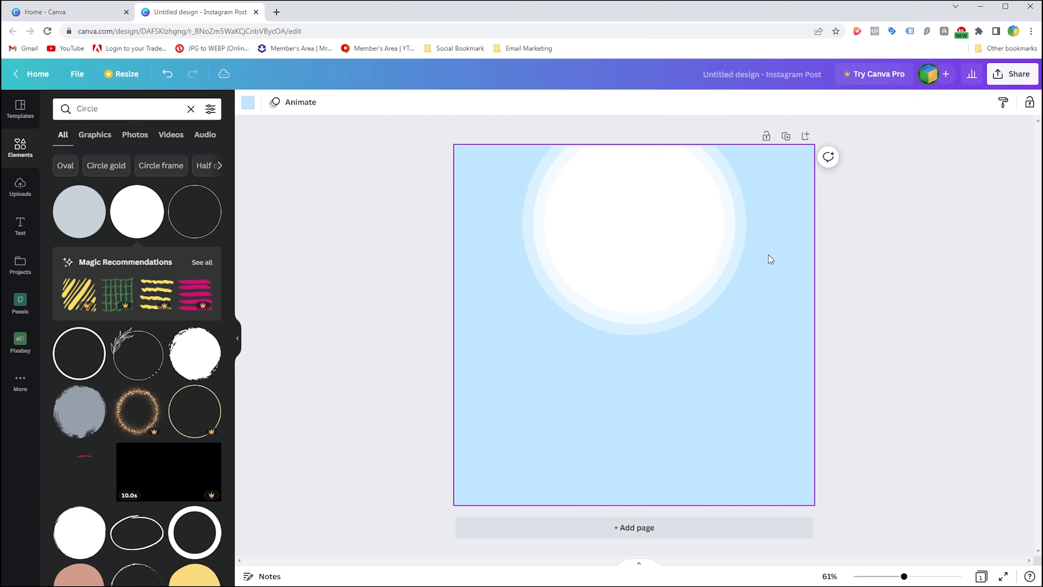
# - Duplicate the outer ring into a larger centred ring with transparency around 18
pyautogui.rightClick(746, 243)
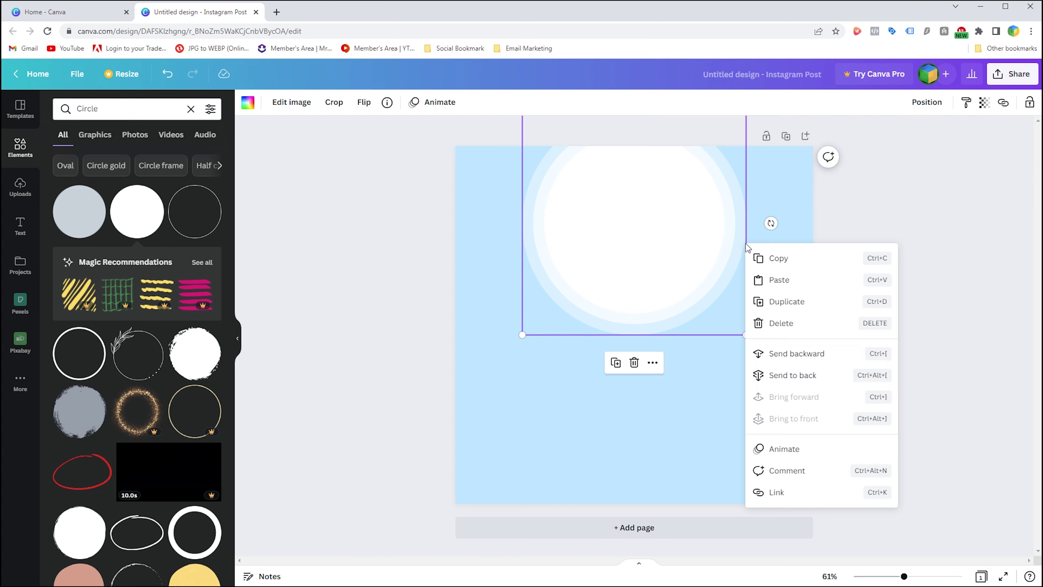
pyautogui.click(766, 297)
pyautogui.moveTo(739, 285); pyautogui.dragTo(731, 281)
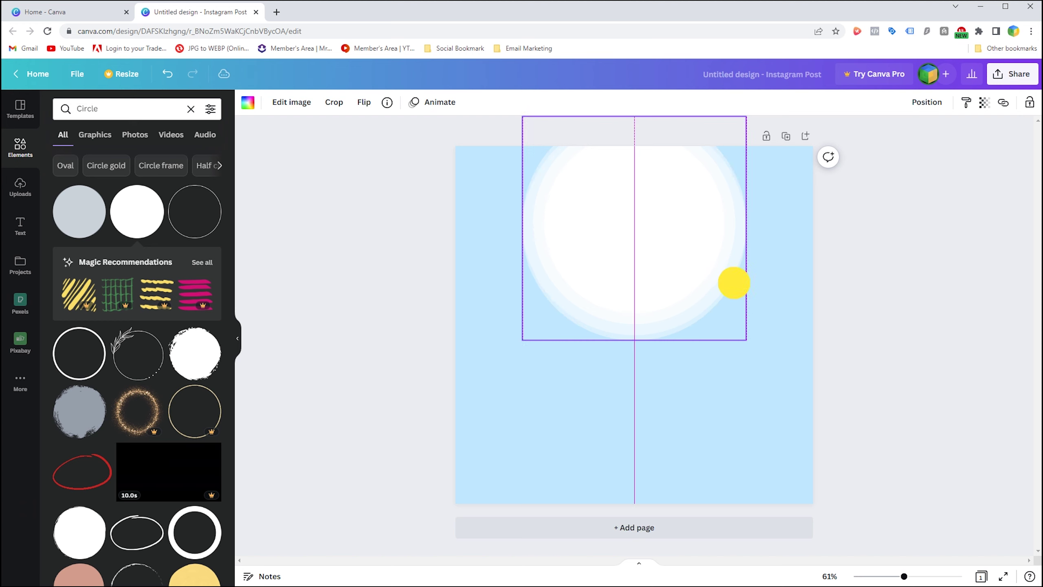
pyautogui.moveTo(747, 334); pyautogui.dragTo(755, 344)
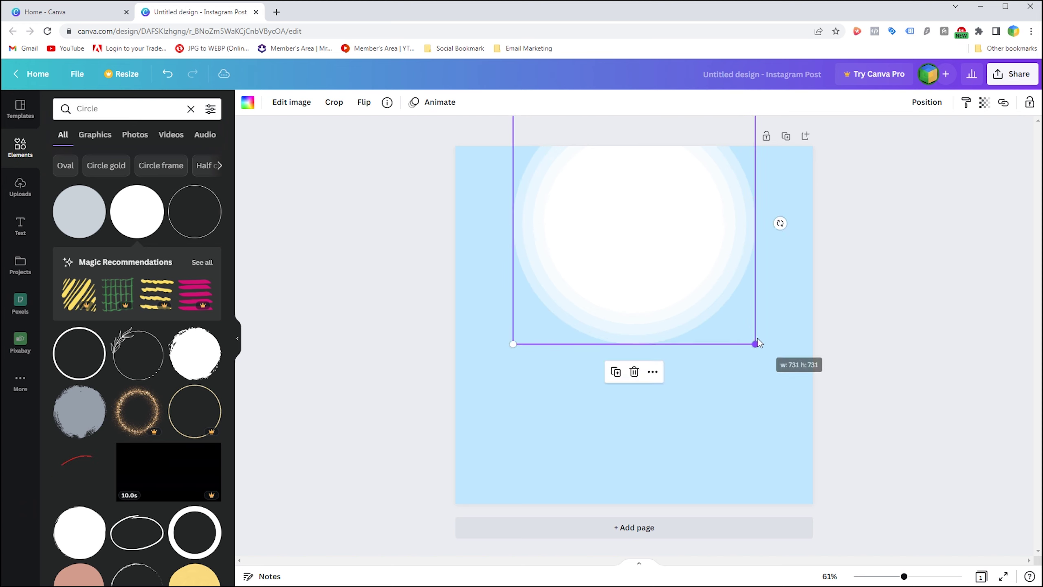
pyautogui.click(984, 102)
pyautogui.click(967, 130)
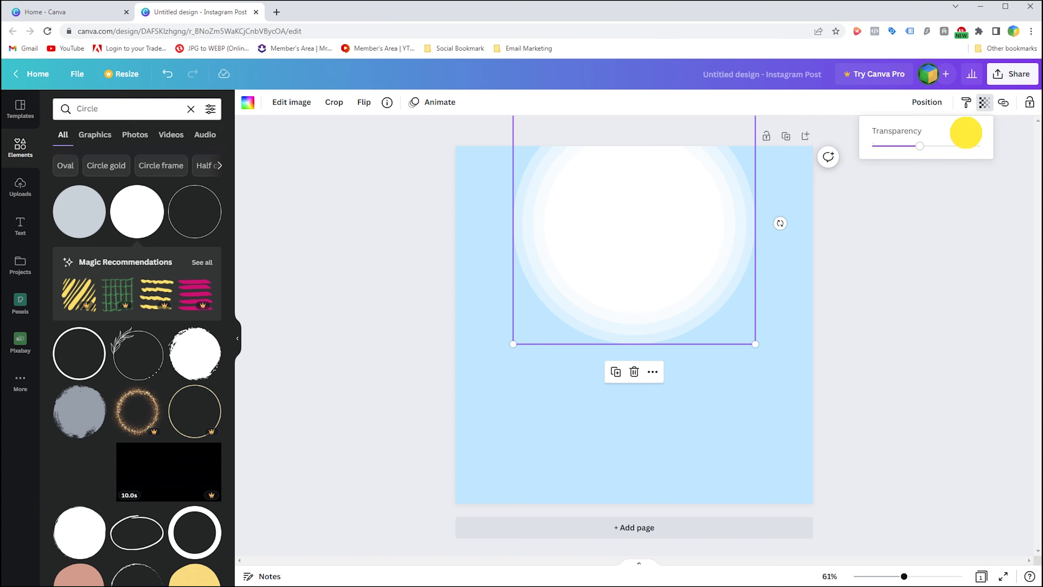
pyautogui.press('Return')
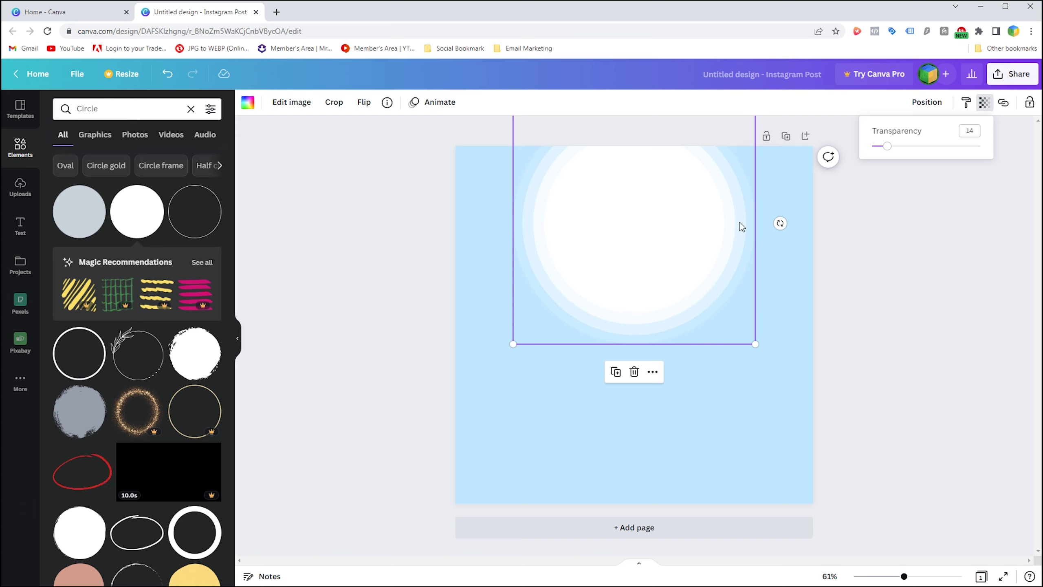
pyautogui.click(740, 223)
# - Adjust the outermost ring's transparency so it is slightly more visible
pyautogui.click(984, 103)
pyautogui.click(970, 131)
pyautogui.moveTo(887, 146); pyautogui.dragTo(892, 146)
pyautogui.click(835, 278)
pyautogui.click(808, 251)
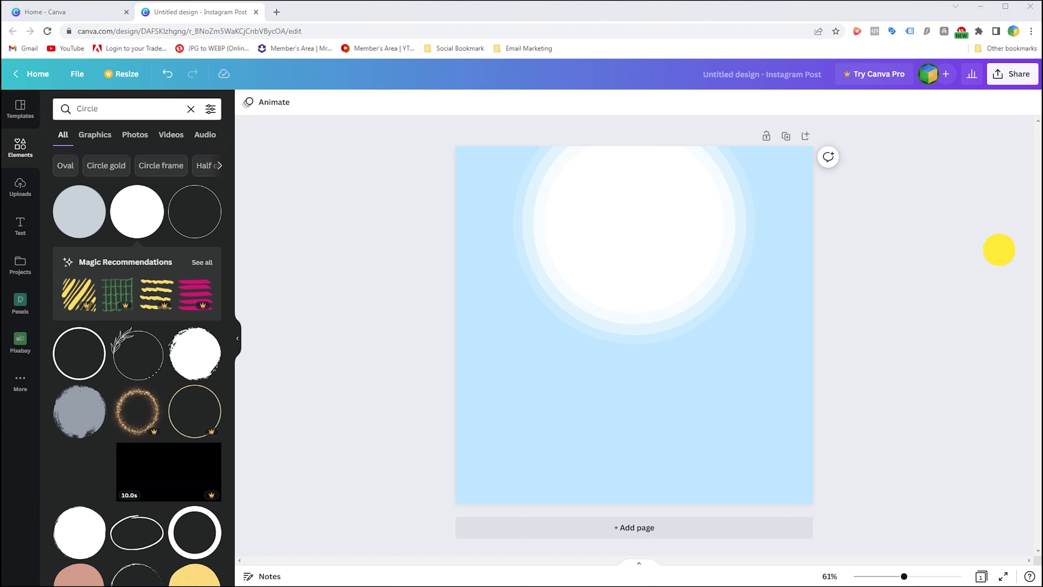
pyautogui.click(320, 228)
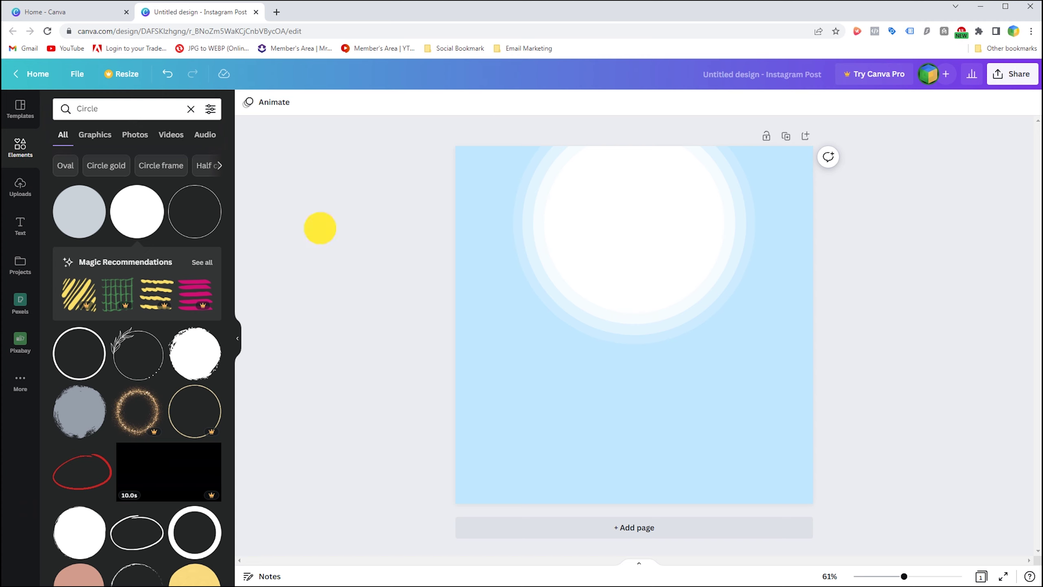
# - Add the uploaded shopping-bags image, resize it and place it lower centre beneath the circle
pyautogui.click(12, 200)
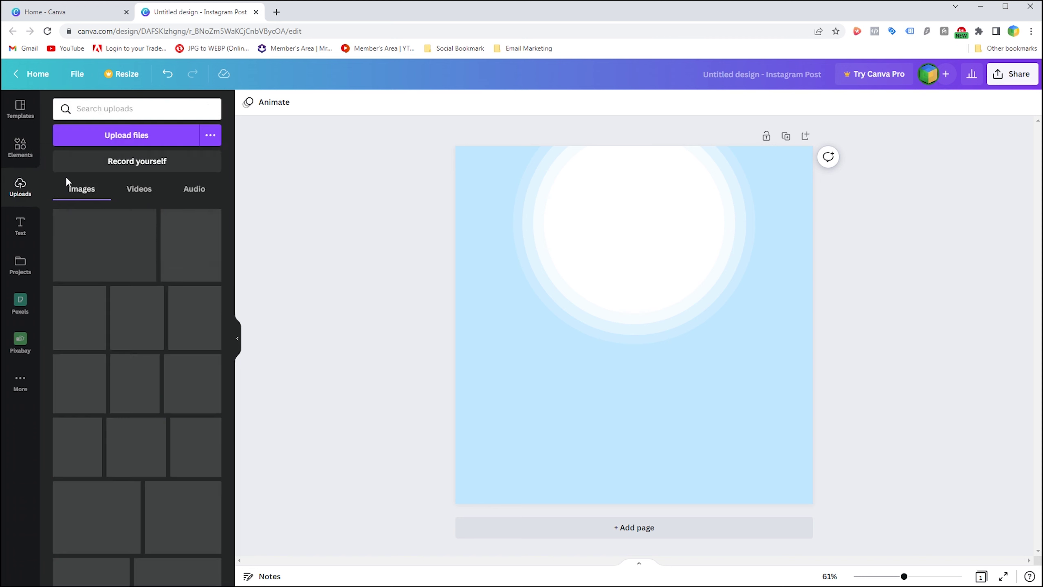
pyautogui.moveTo(94, 304)
pyautogui.mouseDown()
pyautogui.moveTo(630, 312)
pyautogui.moveTo(624, 351)
pyautogui.mouseUp()
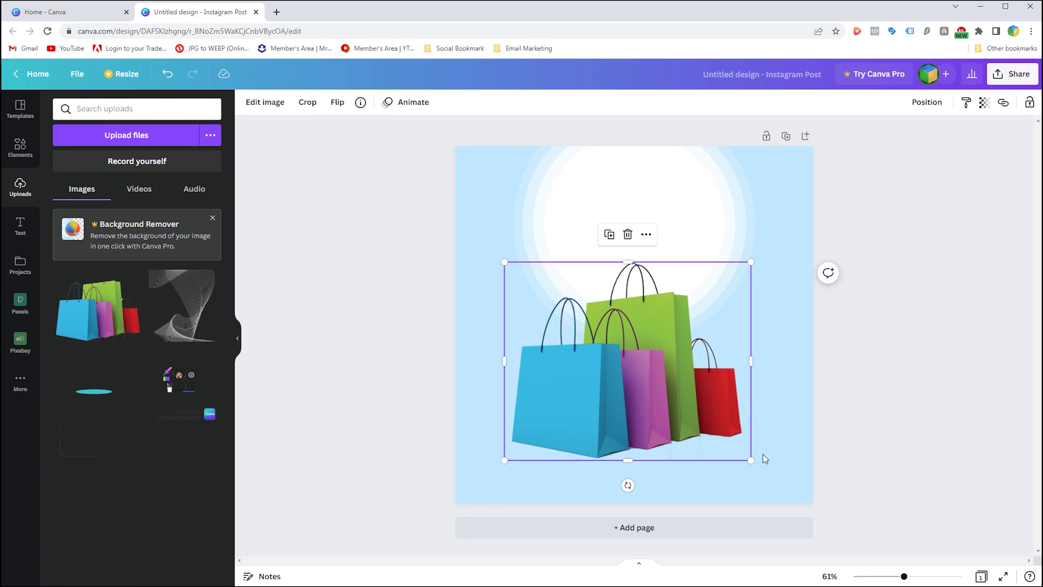
pyautogui.moveTo(749, 461); pyautogui.dragTo(690, 413)
pyautogui.moveTo(636, 359); pyautogui.dragTo(645, 388)
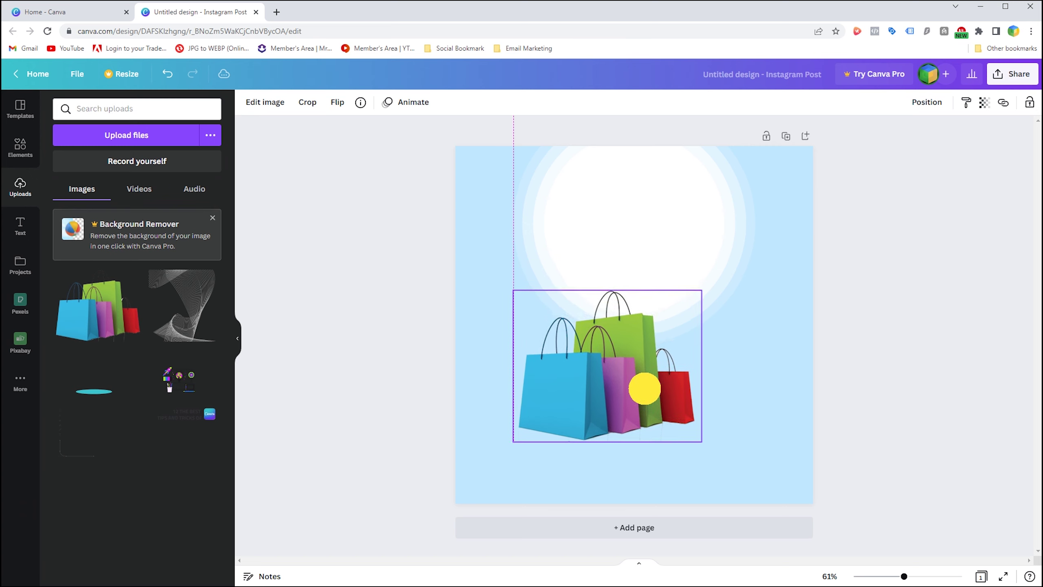
pyautogui.moveTo(701, 291); pyautogui.dragTo(720, 288)
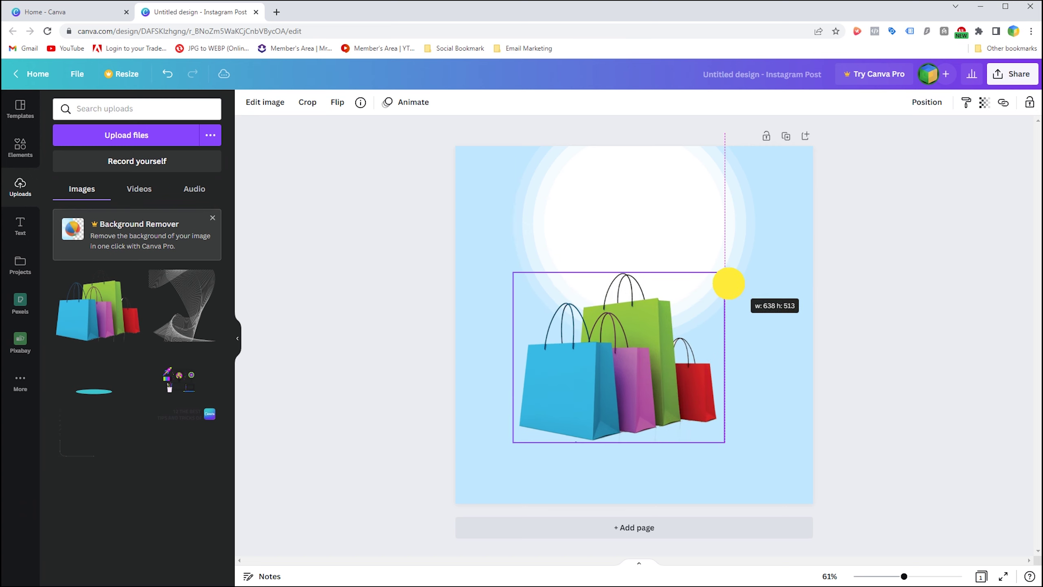
pyautogui.moveTo(720, 288); pyautogui.dragTo(728, 289)
pyautogui.moveTo(631, 414); pyautogui.dragTo(636, 414)
pyautogui.click(934, 349)
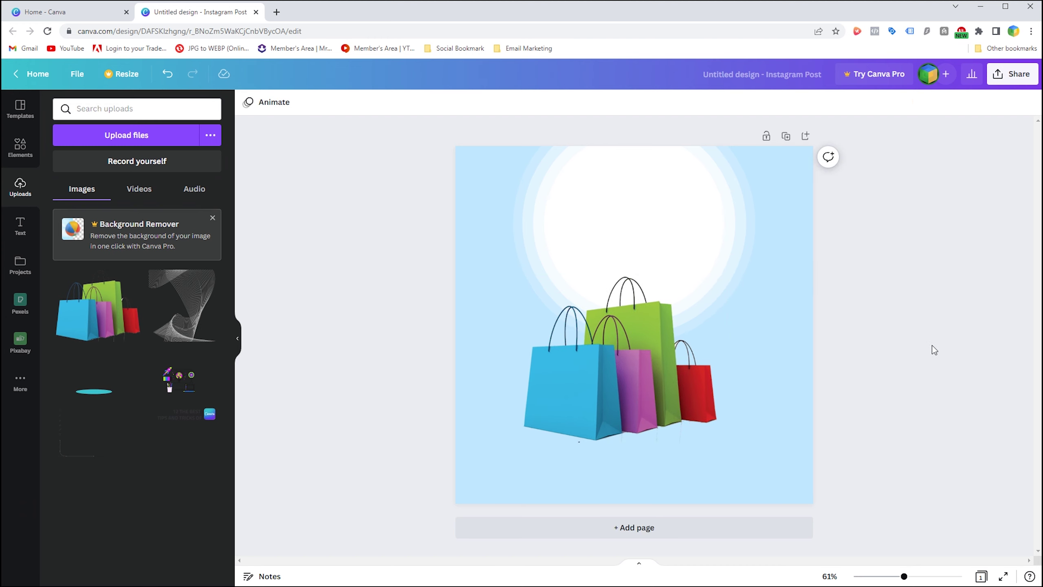
pyautogui.click(20, 144)
# - Browse the text font combinations and add the 'Thank you!' style to the post
pyautogui.click(19, 225)
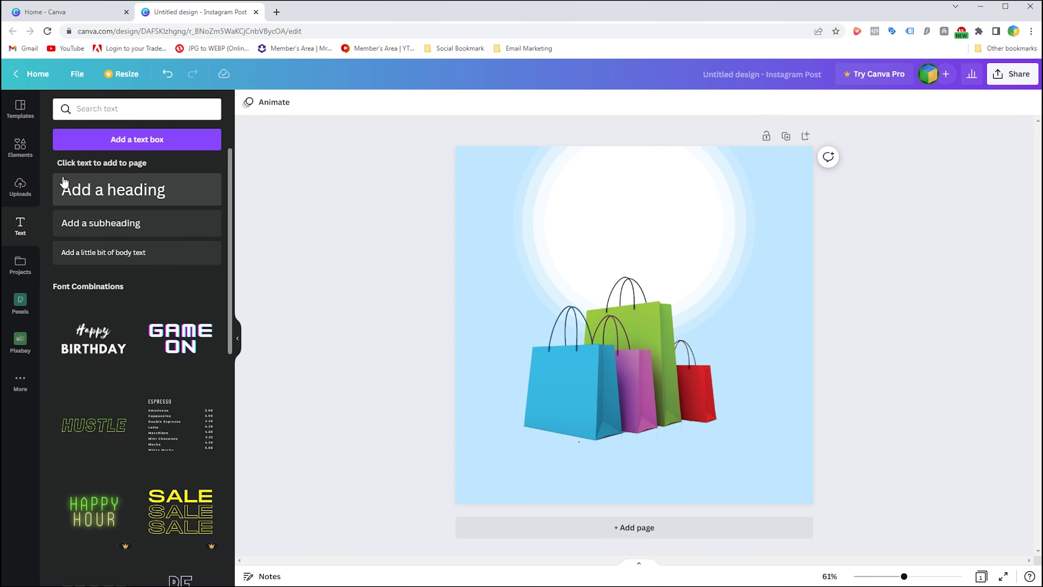
pyautogui.scroll(-5, 144, 292)
pyautogui.scroll(-5, 145, 292)
pyautogui.scroll(-5, 145, 293)
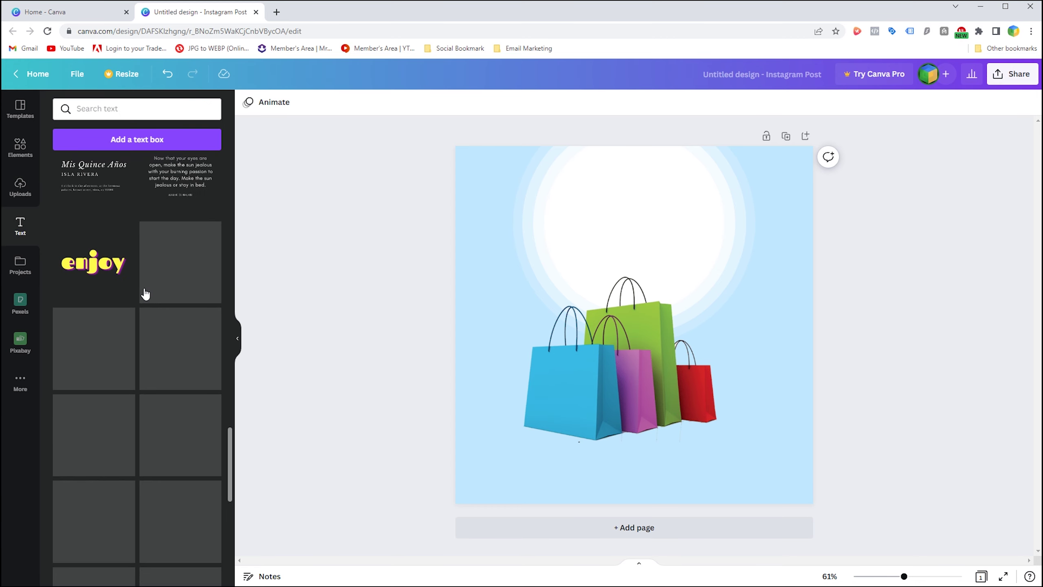
pyautogui.scroll(-3, 144, 293)
pyautogui.scroll(-5, 144, 293)
pyautogui.scroll(-5, 145, 292)
pyautogui.scroll(-5, 145, 292)
pyautogui.scroll(-5, 144, 284)
pyautogui.scroll(-3, 144, 263)
pyautogui.scroll(-5, 146, 259)
pyautogui.scroll(-5, 146, 259)
pyautogui.scroll(-5, 146, 259)
pyautogui.scroll(-3, 147, 260)
pyautogui.scroll(-5, 146, 260)
pyautogui.scroll(-5, 146, 260)
pyautogui.scroll(-5, 147, 260)
pyautogui.scroll(-5, 146, 259)
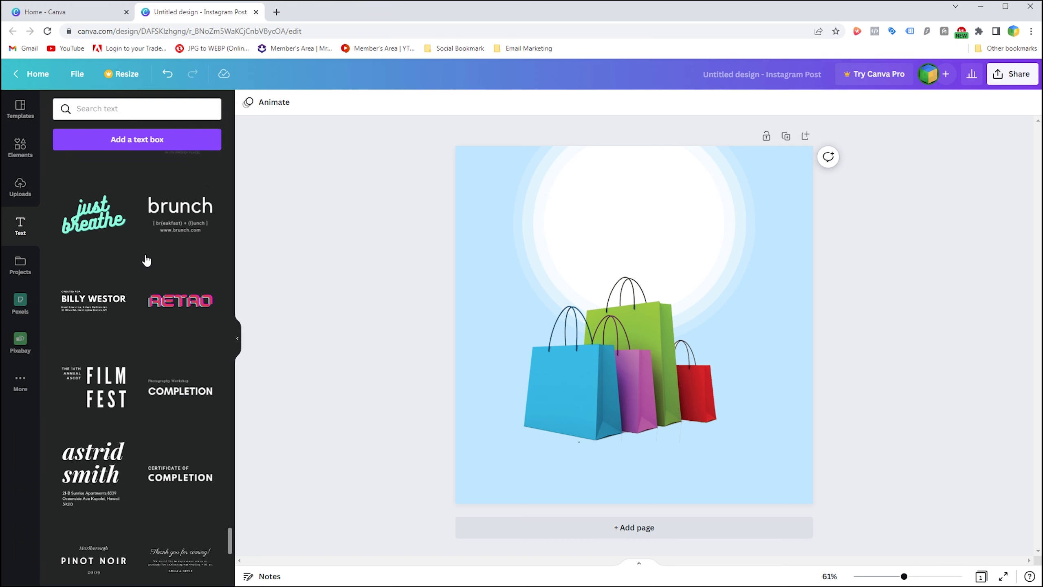
pyautogui.scroll(-5, 147, 260)
pyautogui.scroll(-5, 146, 259)
pyautogui.scroll(-5, 146, 260)
pyautogui.scroll(-5, 146, 260)
pyautogui.scroll(-5, 146, 260)
pyautogui.scroll(-5, 146, 260)
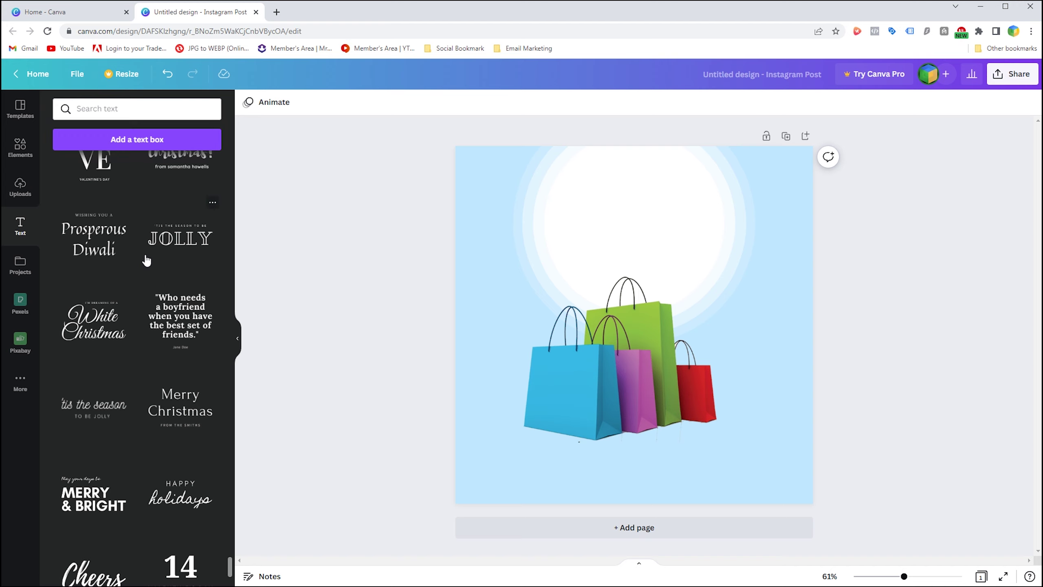
pyautogui.scroll(-5, 147, 259)
pyautogui.scroll(-1, 146, 260)
pyautogui.scroll(10, 146, 260)
pyautogui.scroll(5, 146, 260)
pyautogui.scroll(5, 147, 260)
pyautogui.scroll(5, 147, 259)
pyautogui.scroll(5, 146, 260)
pyautogui.scroll(3, 146, 260)
pyautogui.scroll(5, 146, 259)
pyautogui.scroll(4, 147, 259)
pyautogui.scroll(5, 147, 260)
pyautogui.scroll(5, 146, 259)
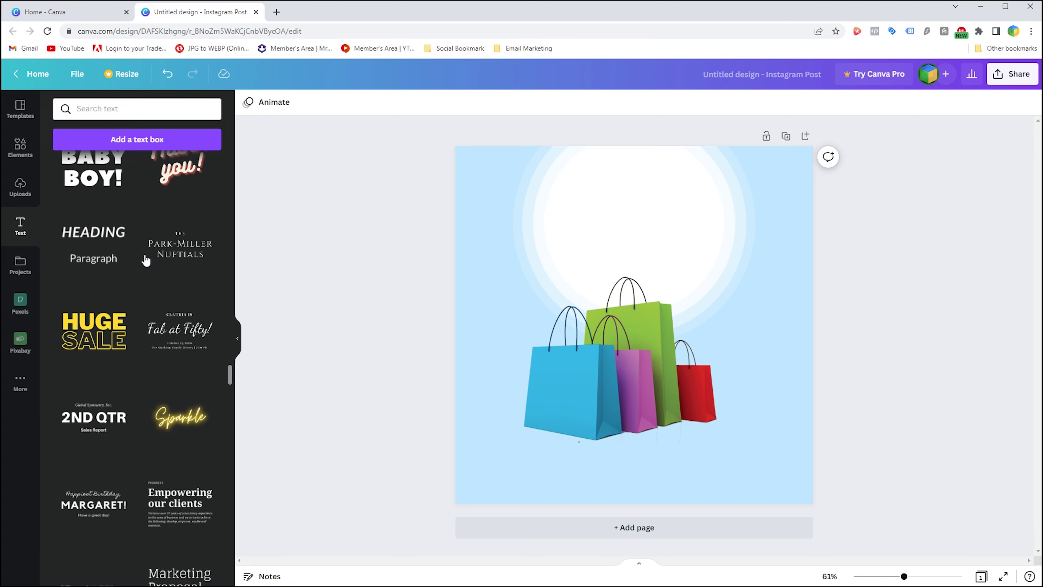
pyautogui.scroll(4, 147, 260)
pyautogui.click(200, 308)
# - Move the preset text up and retype its lines as 'Black' and 'Friday'
pyautogui.moveTo(651, 272); pyautogui.dragTo(644, 223)
pyautogui.doubleClick(599, 205)
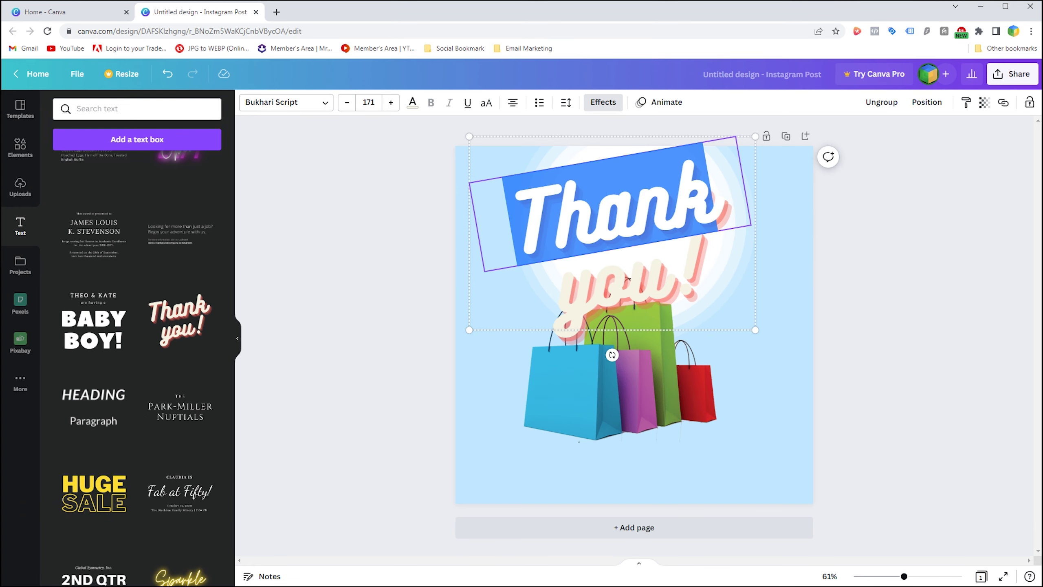
pyautogui.write('b')
pyautogui.press('BackSpace')
pyautogui.press('capslock')
pyautogui.write('Black')
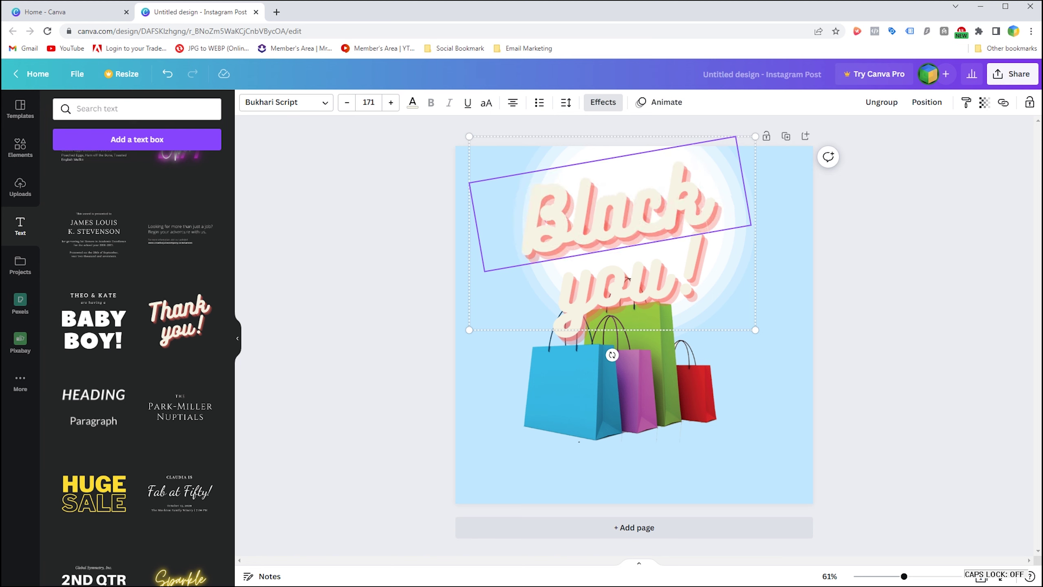
pyautogui.doubleClick(627, 279)
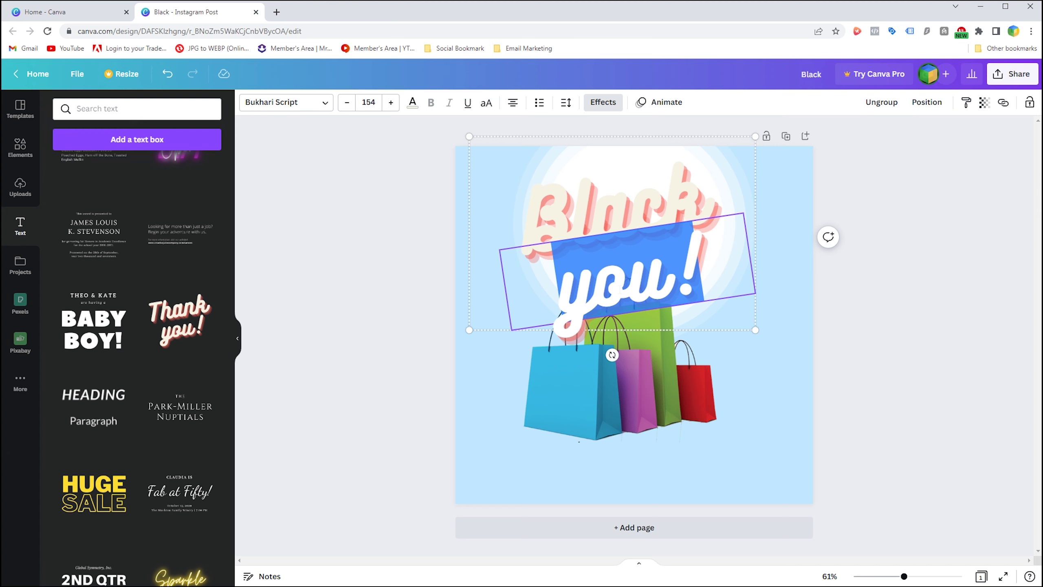
pyautogui.write('Friday')
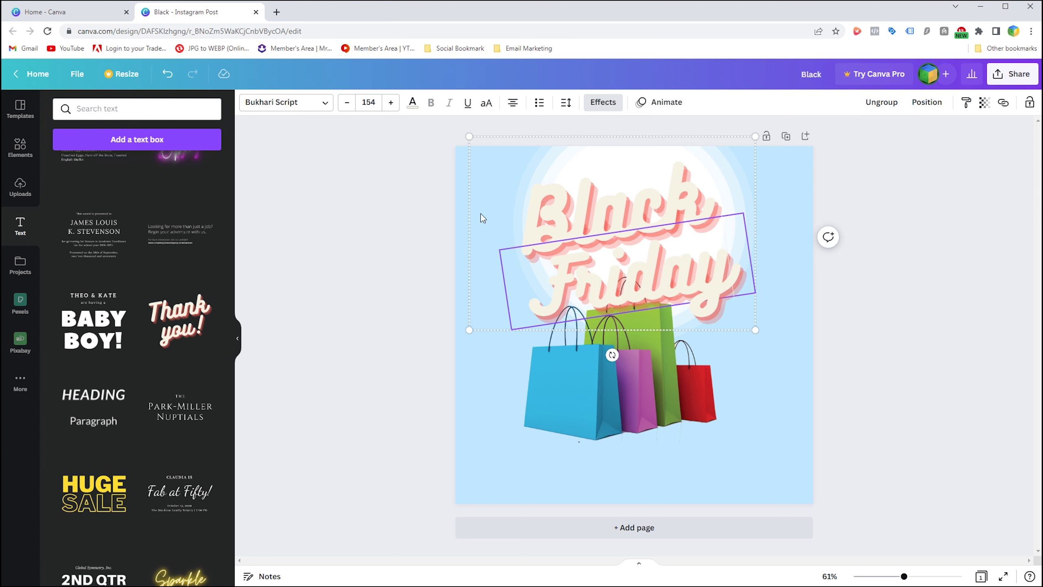
# - Colour the word 'Friday' black
pyautogui.click(413, 102)
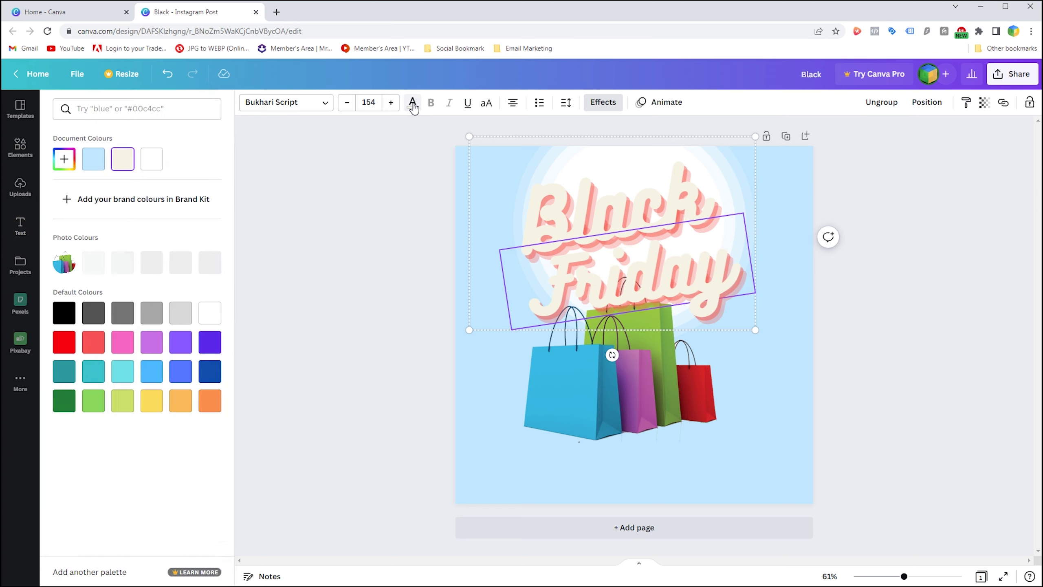
pyautogui.click(64, 312)
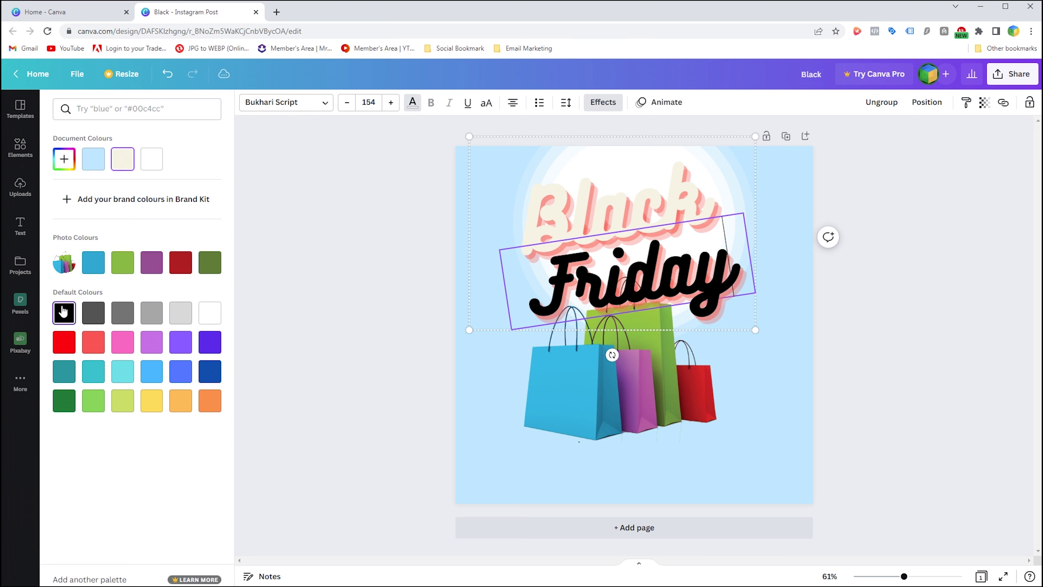
pyautogui.click(596, 103)
pyautogui.click(208, 356)
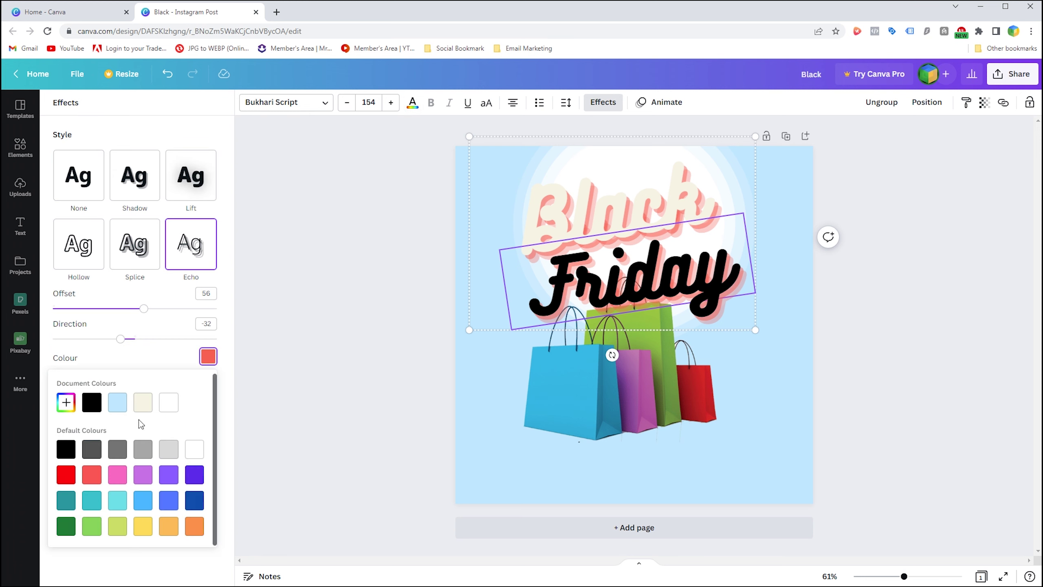
# - Make both words' echo shadows black with a reduced offset, and recolour 'Black' to black
pyautogui.click(92, 403)
pyautogui.moveTo(146, 314); pyautogui.dragTo(120, 311)
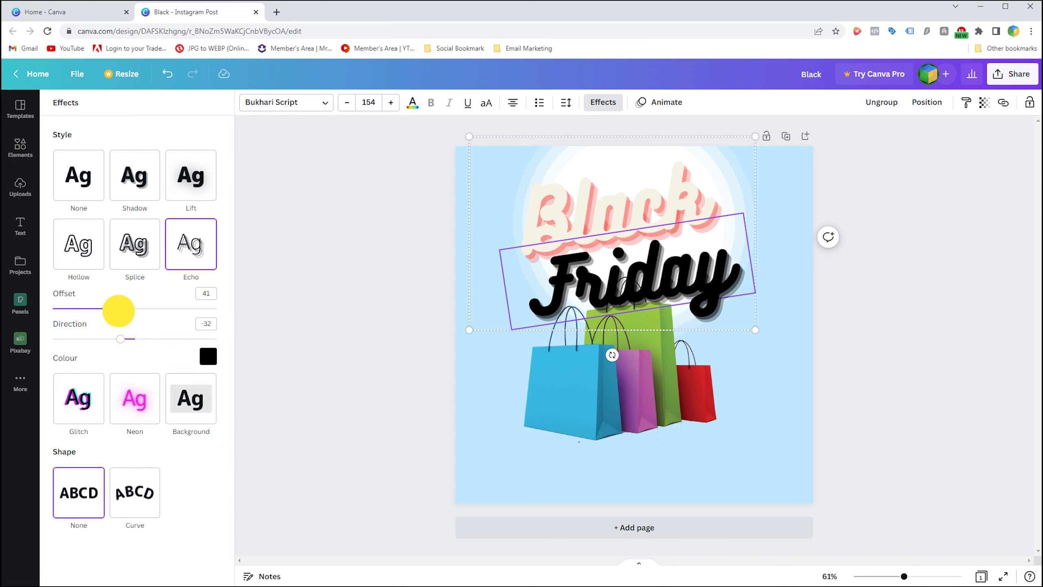
pyautogui.click(581, 207)
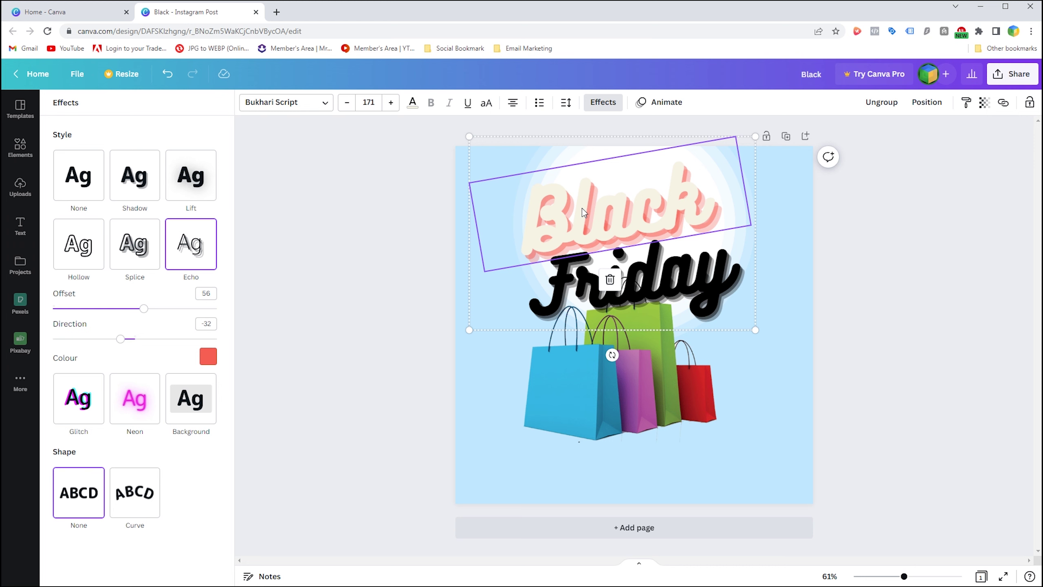
pyautogui.doubleClick(581, 208)
pyautogui.click(412, 101)
pyautogui.click(93, 160)
pyautogui.click(603, 102)
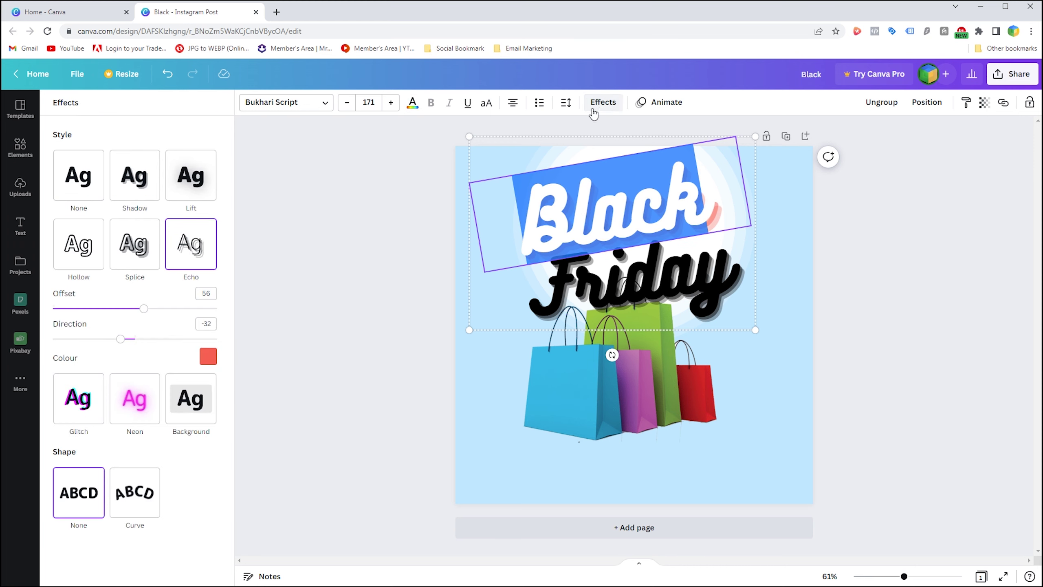
pyautogui.click(208, 356)
pyautogui.click(92, 402)
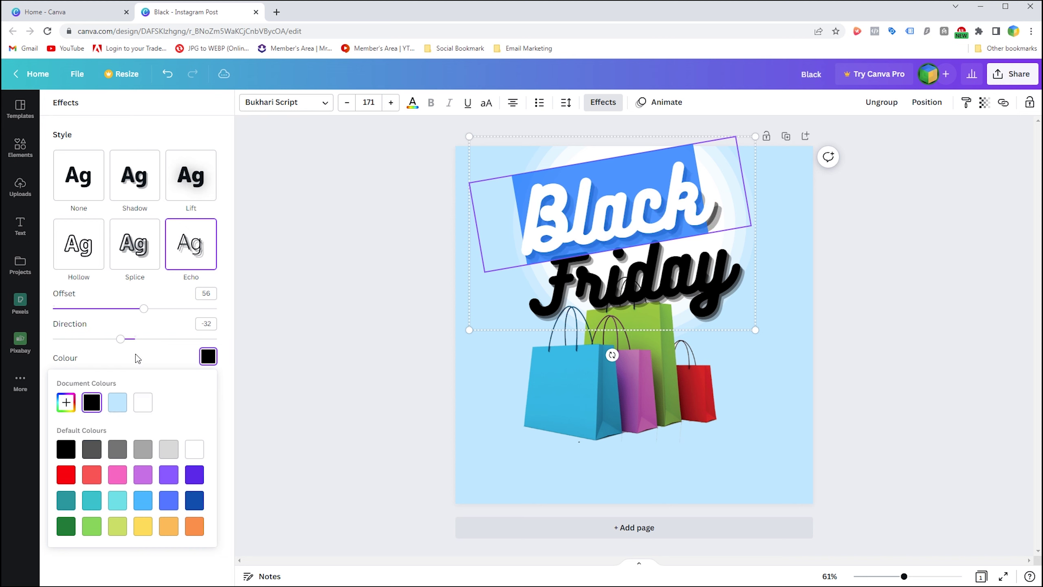
pyautogui.moveTo(138, 308); pyautogui.dragTo(124, 309)
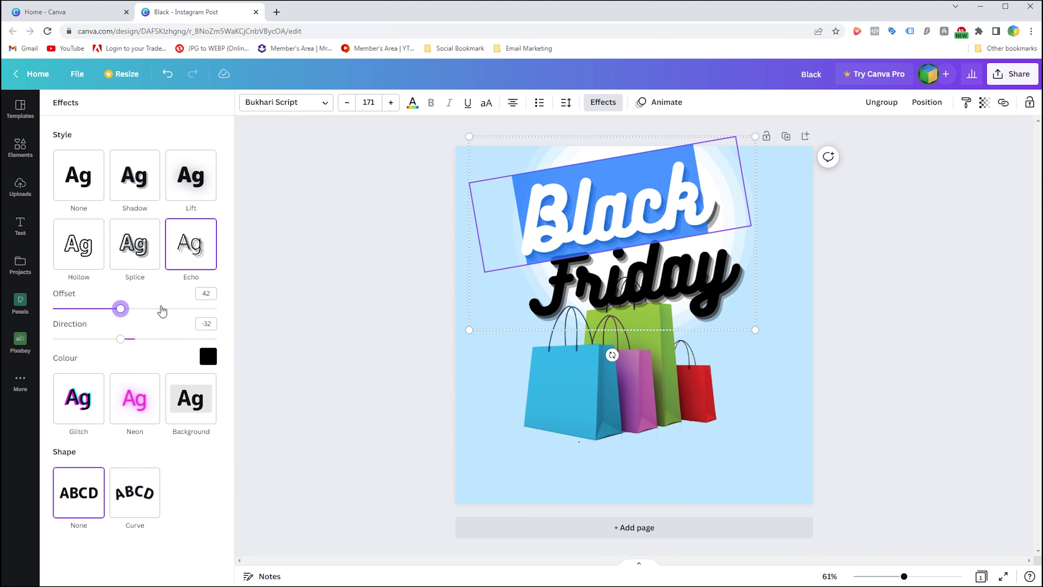
pyautogui.click(557, 233)
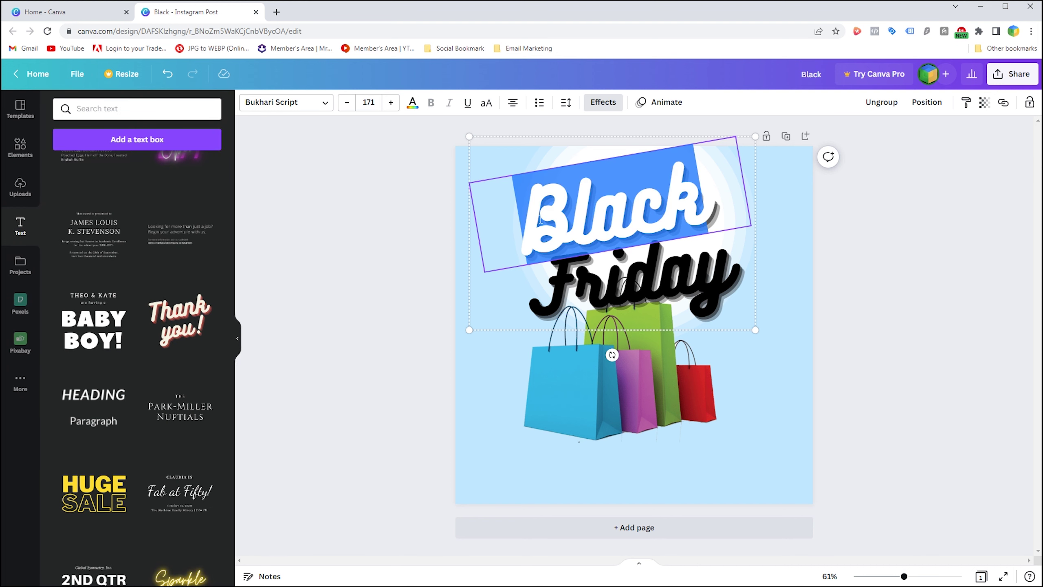
pyautogui.click(601, 214)
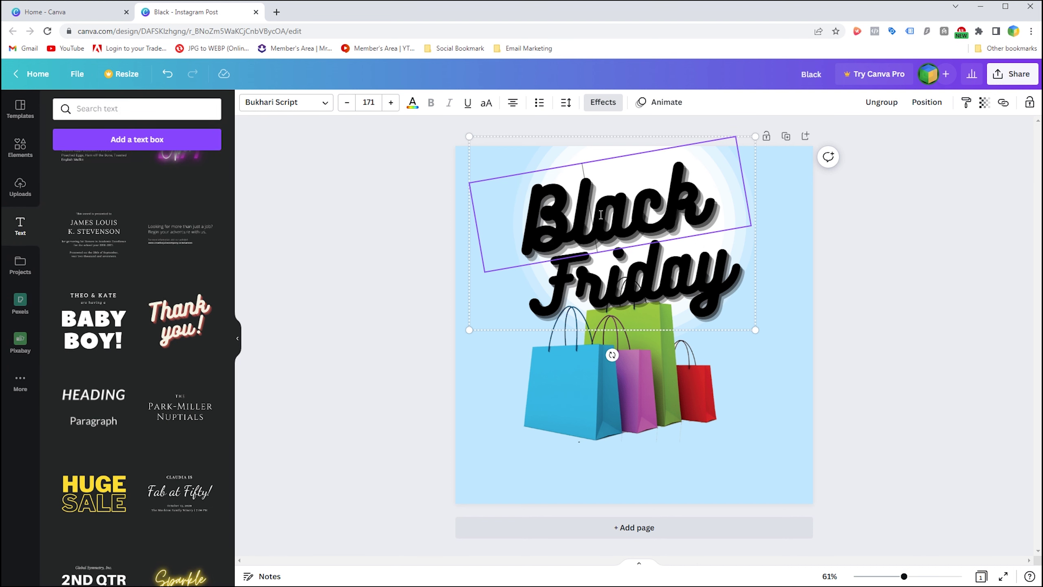
# - Tighten the echo, shrink the Black Friday heading and centre it at the top inside the circle
pyautogui.click(601, 102)
pyautogui.moveTo(120, 309); pyautogui.dragTo(109, 308)
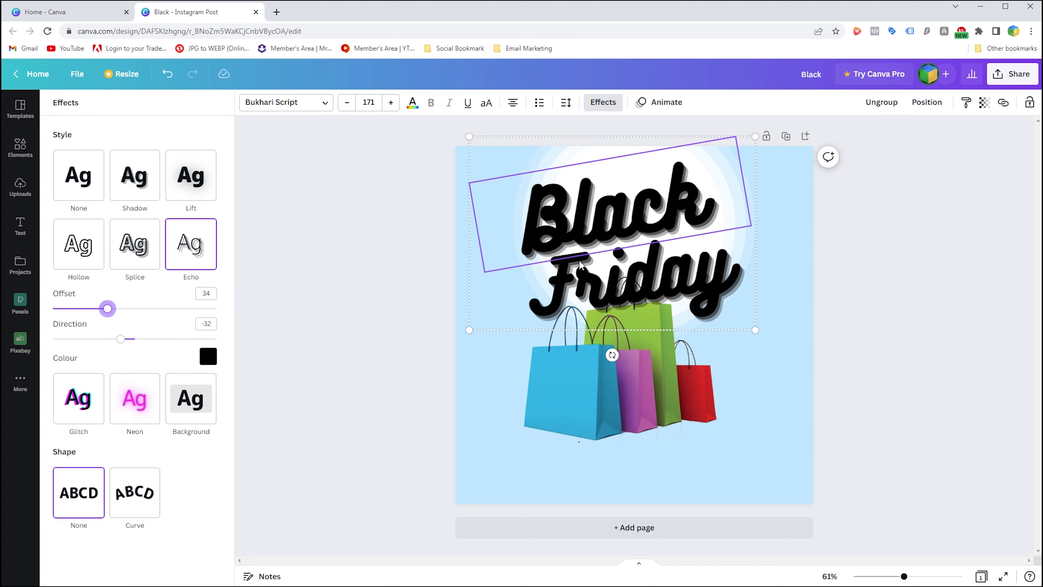
pyautogui.moveTo(755, 328); pyautogui.dragTo(682, 281)
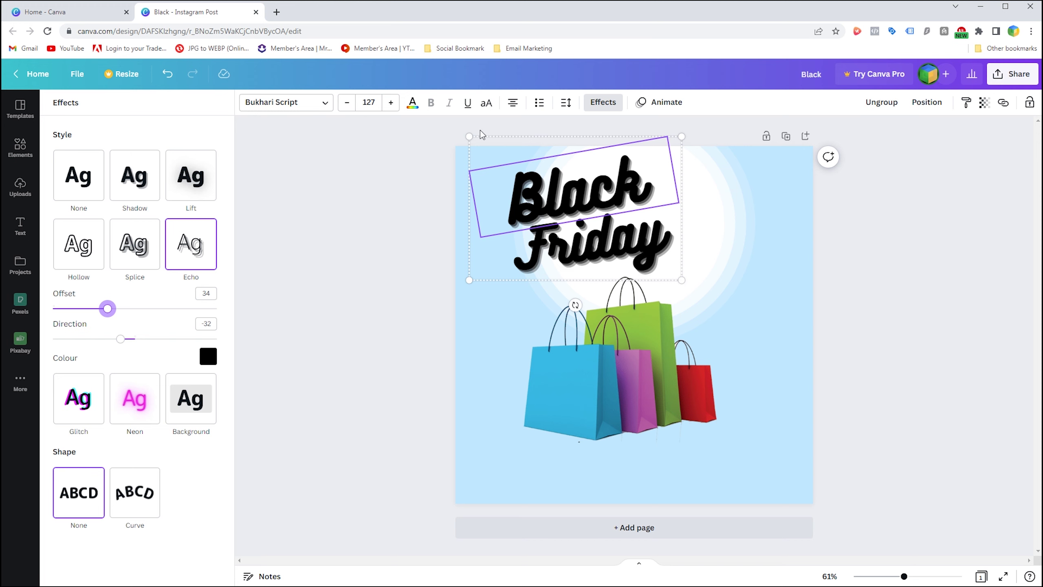
pyautogui.moveTo(492, 138); pyautogui.dragTo(533, 153)
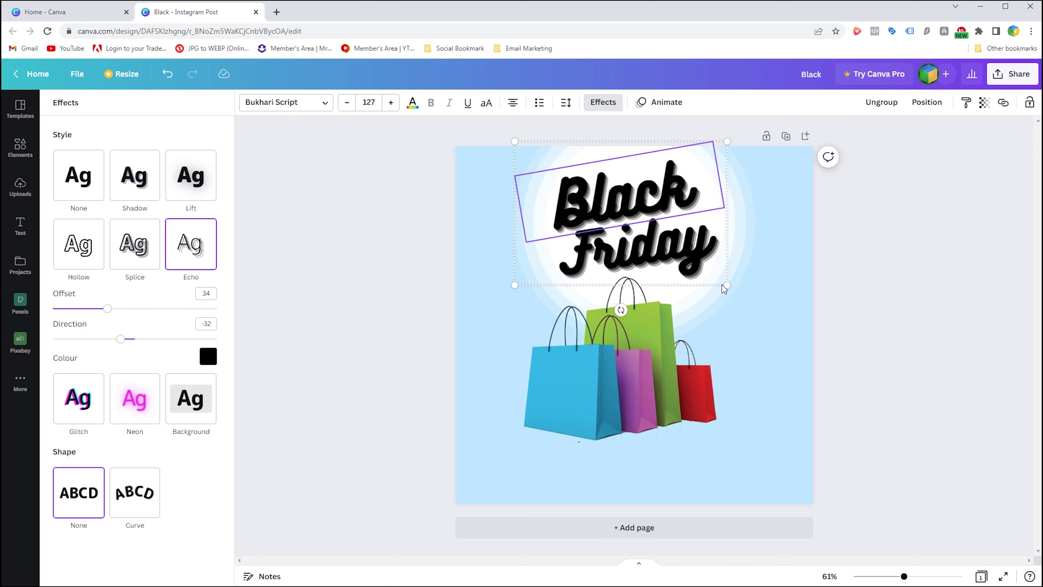
pyautogui.moveTo(728, 285); pyautogui.dragTo(704, 269)
pyautogui.moveTo(561, 150); pyautogui.dragTo(579, 149)
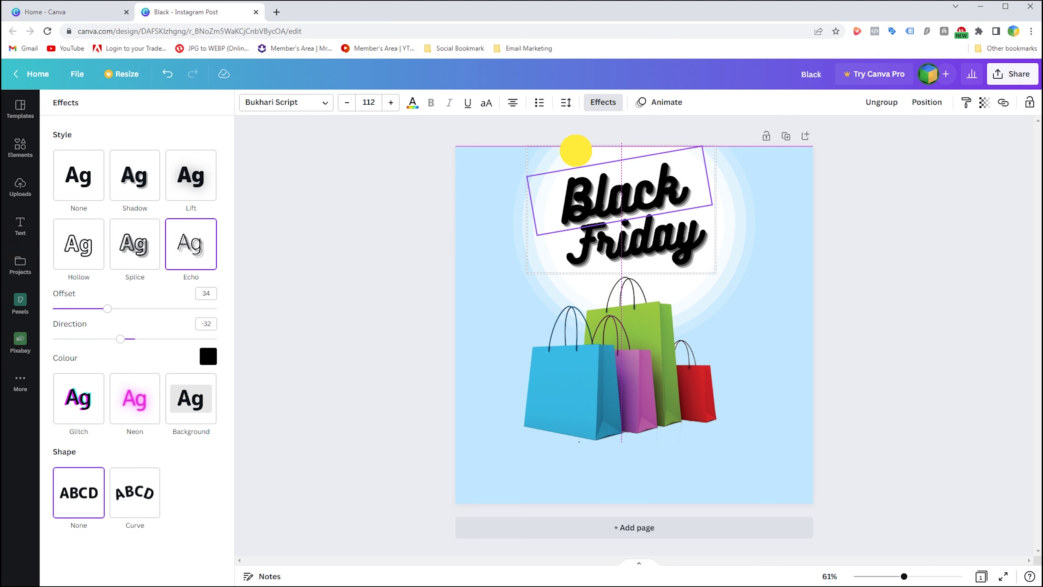
pyautogui.moveTo(577, 150); pyautogui.dragTo(576, 150)
pyautogui.click(767, 301)
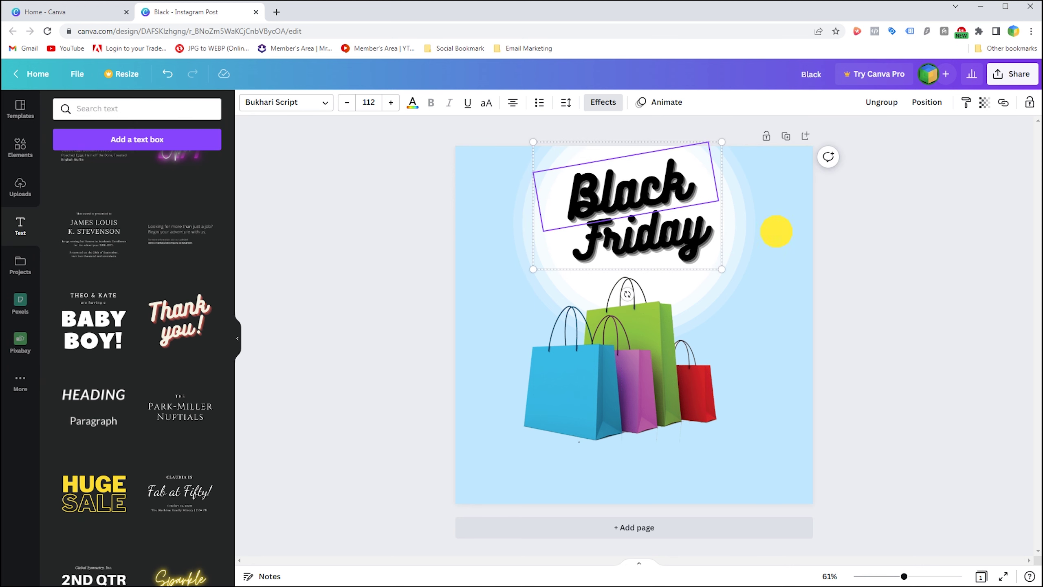
# - Add the mint 'just breathe' script text style to the post
pyautogui.scroll(-6, 123, 337)
pyautogui.scroll(-8, 123, 338)
pyautogui.scroll(-4, 123, 338)
pyautogui.scroll(-6, 125, 338)
pyautogui.scroll(-1, 125, 338)
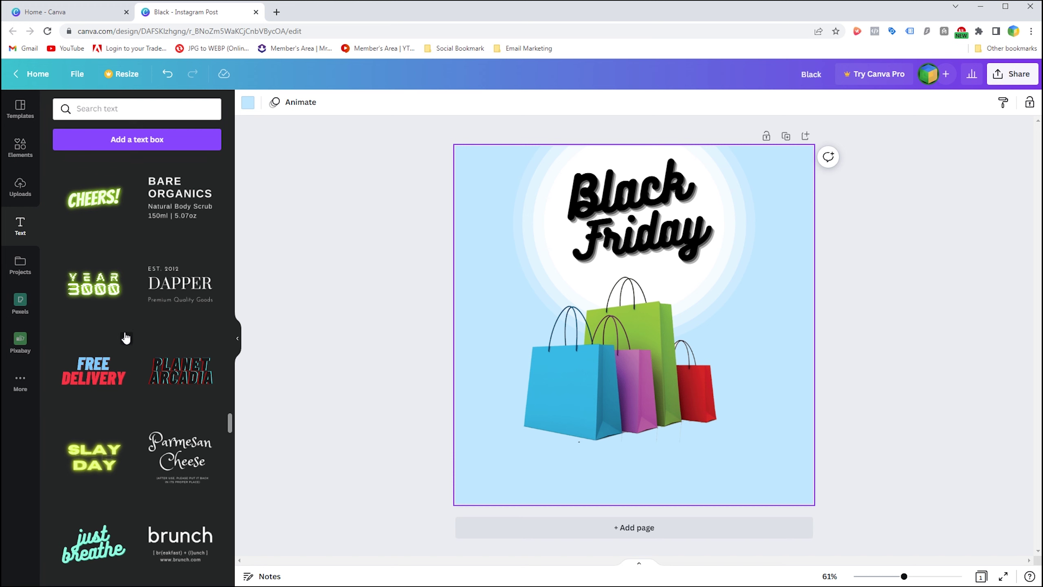
pyautogui.scroll(-4, 125, 338)
pyautogui.scroll(-4, 125, 338)
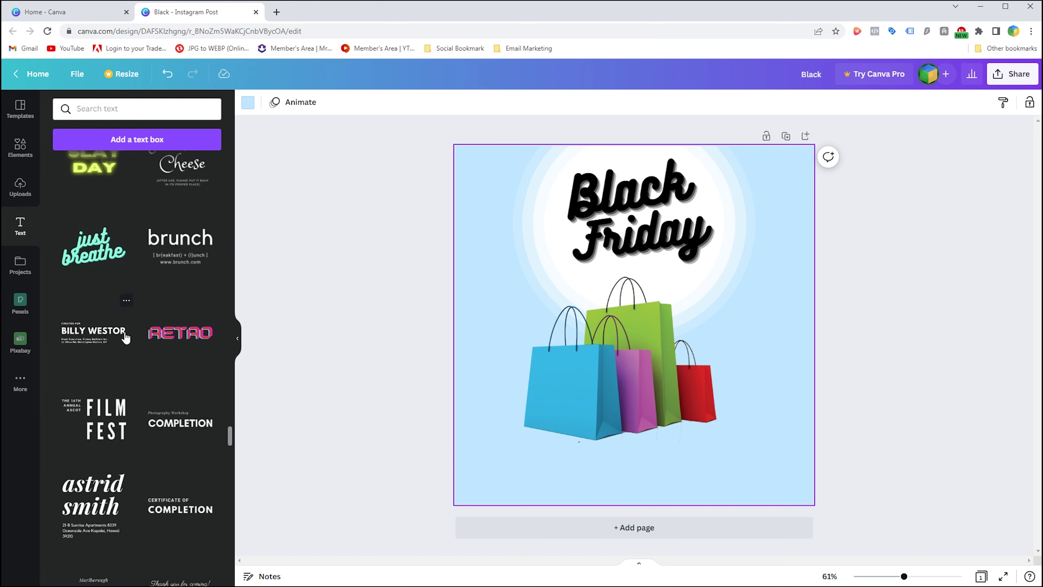
pyautogui.scroll(-4, 125, 338)
pyautogui.scroll(-4, 125, 338)
pyautogui.scroll(-3, 126, 338)
pyautogui.scroll(3, 125, 338)
pyautogui.scroll(3, 125, 337)
pyautogui.scroll(3, 125, 338)
pyautogui.scroll(3, 125, 338)
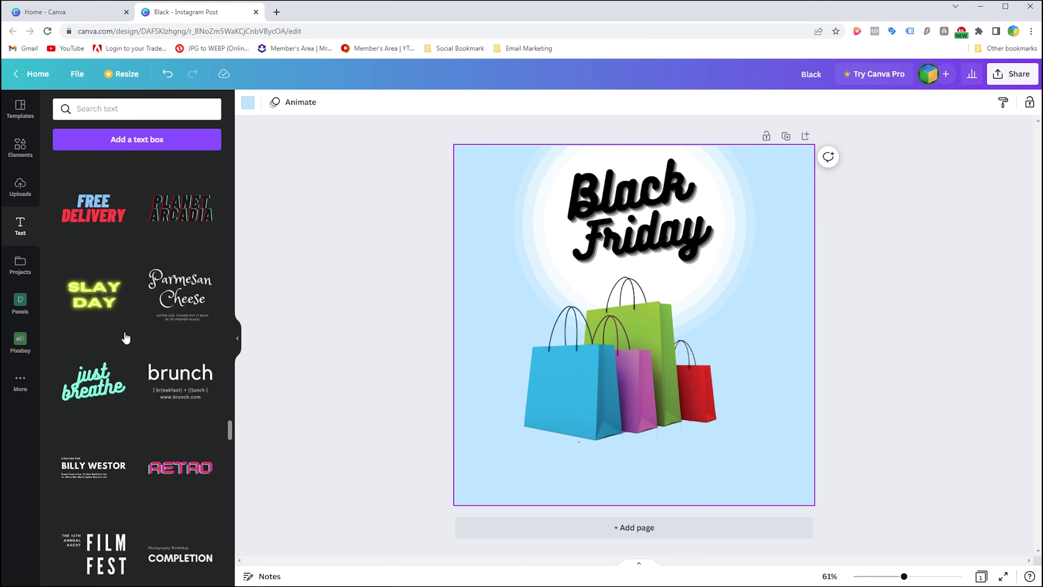
pyautogui.click(84, 393)
# - Delete 'breathe' and retype the text as 'Super' and 'Sale' on two lines
pyautogui.doubleClick(587, 378)
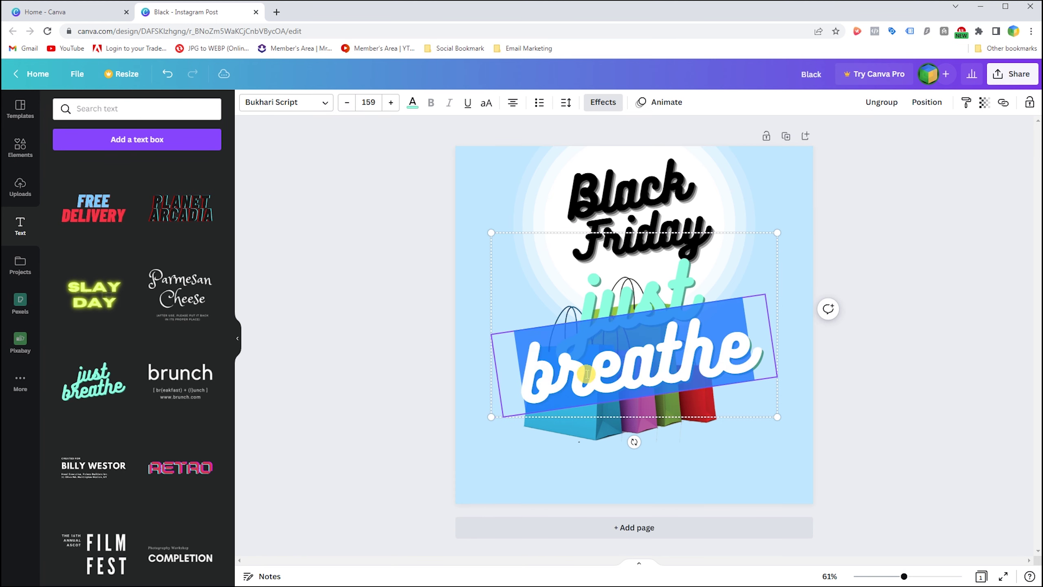
pyautogui.rightClick(597, 369)
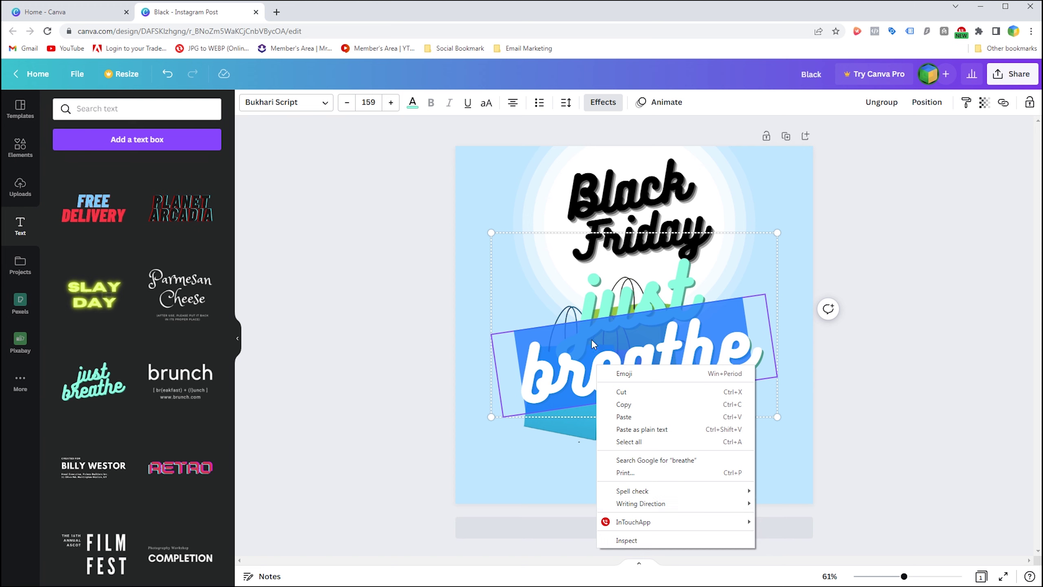
pyautogui.press('Escape')
pyautogui.rightClick(541, 371)
pyautogui.click(566, 339)
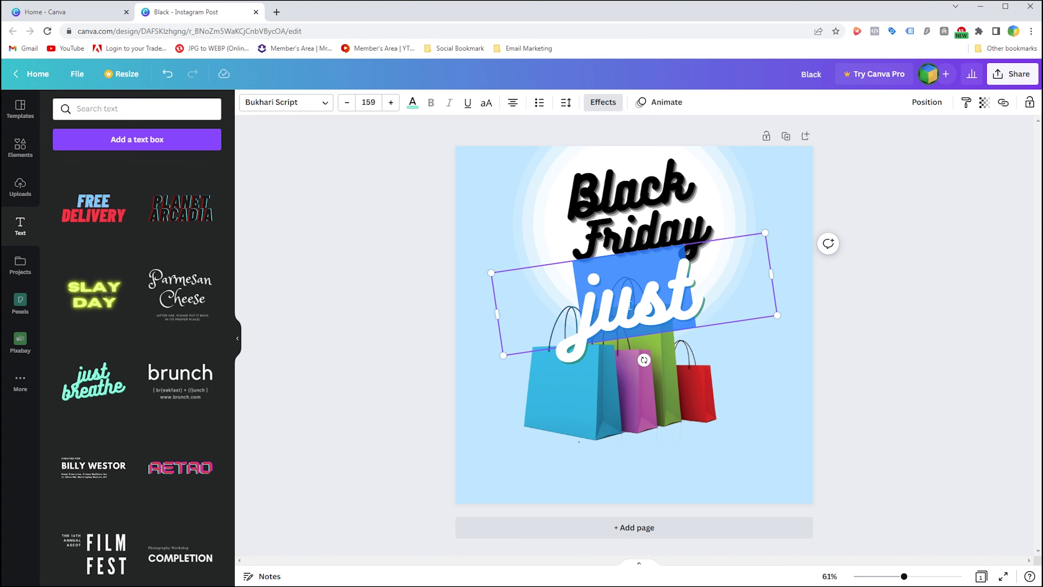
pyautogui.write('a')
pyautogui.press('BackSpace')
pyautogui.write('Super')
pyautogui.press('Return')
pyautogui.write('Sale')
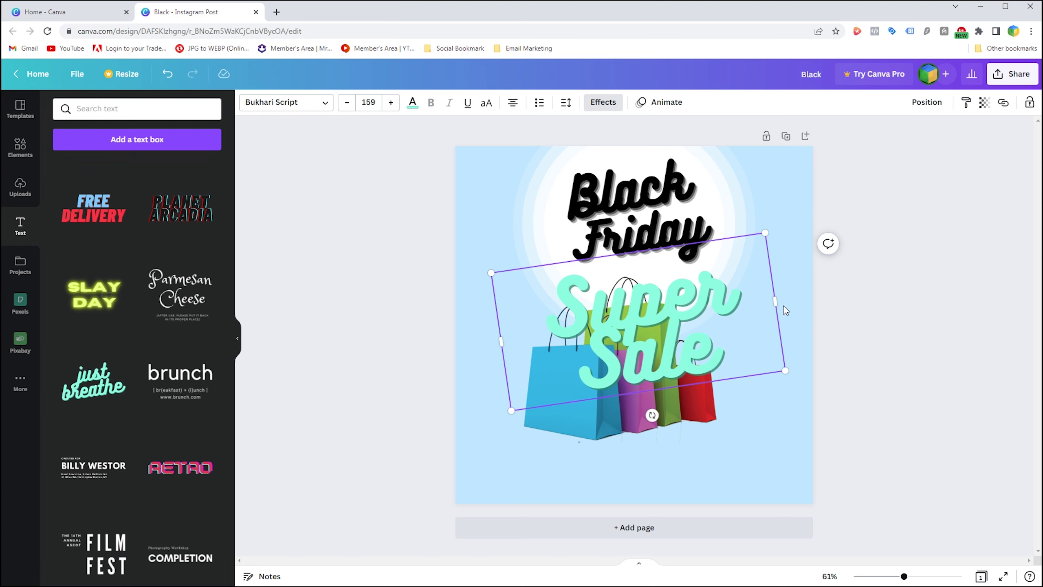
# - Widen and shrink the Super Sale text and place it just under Black Friday
pyautogui.moveTo(776, 302); pyautogui.dragTo(861, 261)
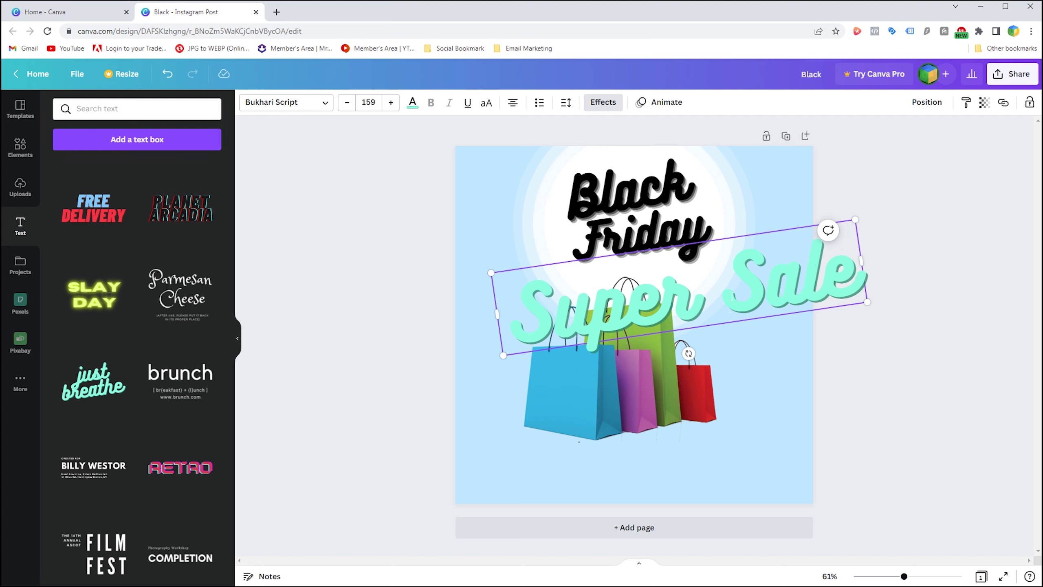
pyautogui.click(347, 102)
pyautogui.click(347, 102)
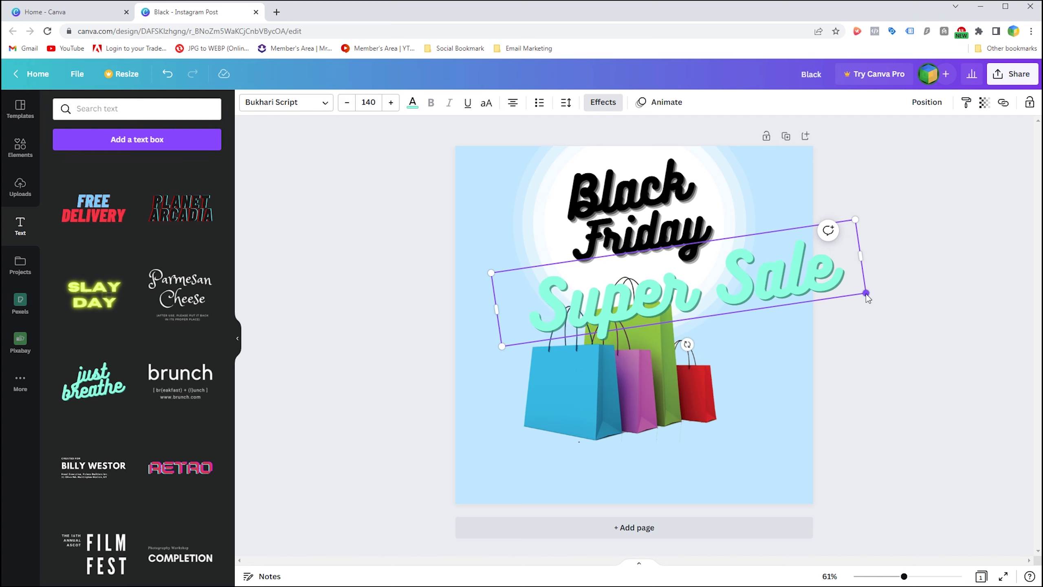
pyautogui.moveTo(866, 293); pyautogui.dragTo(655, 282)
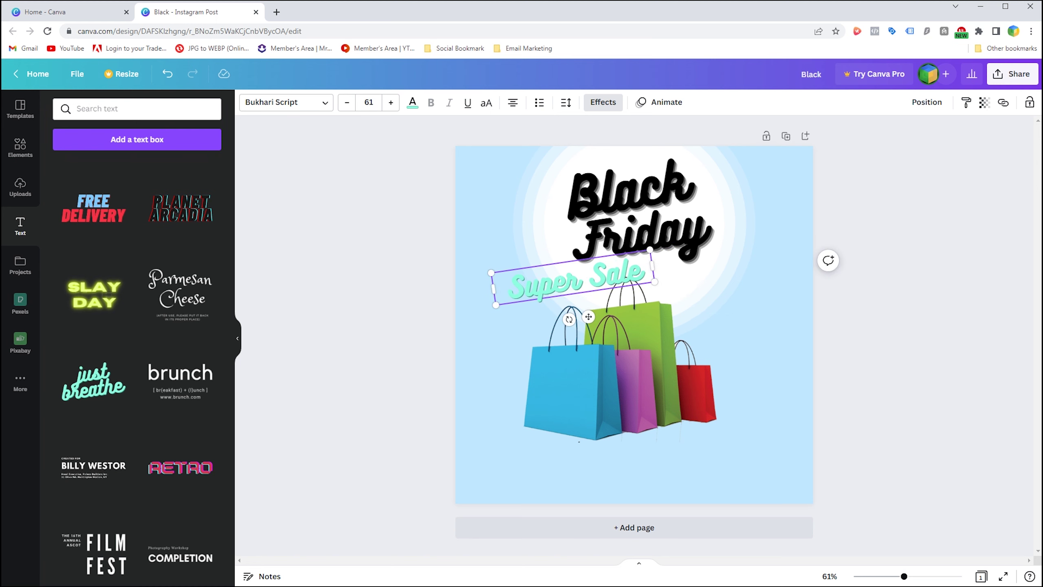
pyautogui.moveTo(543, 264); pyautogui.dragTo(605, 251)
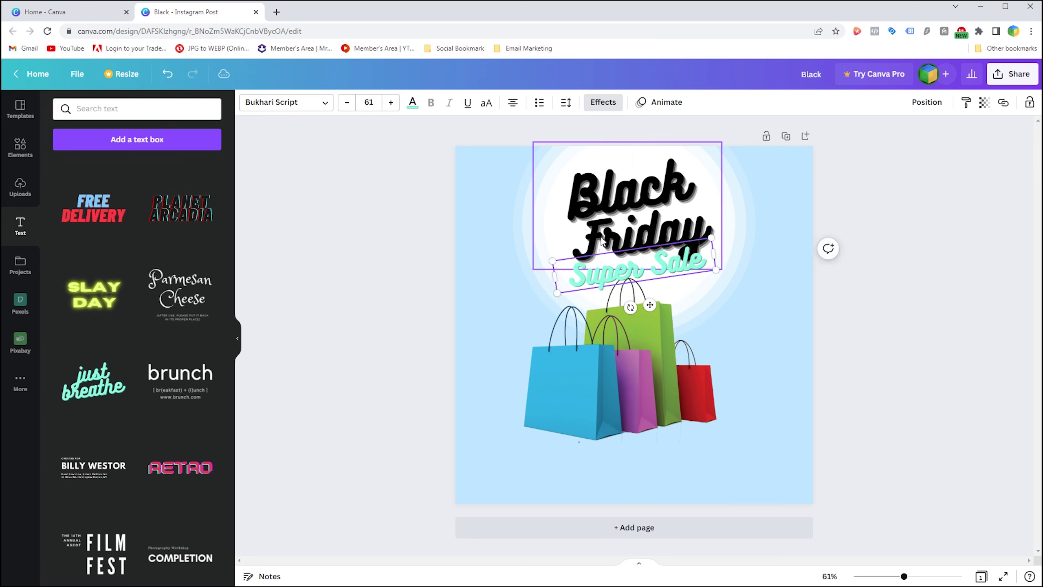
pyautogui.moveTo(557, 293); pyautogui.dragTo(545, 298)
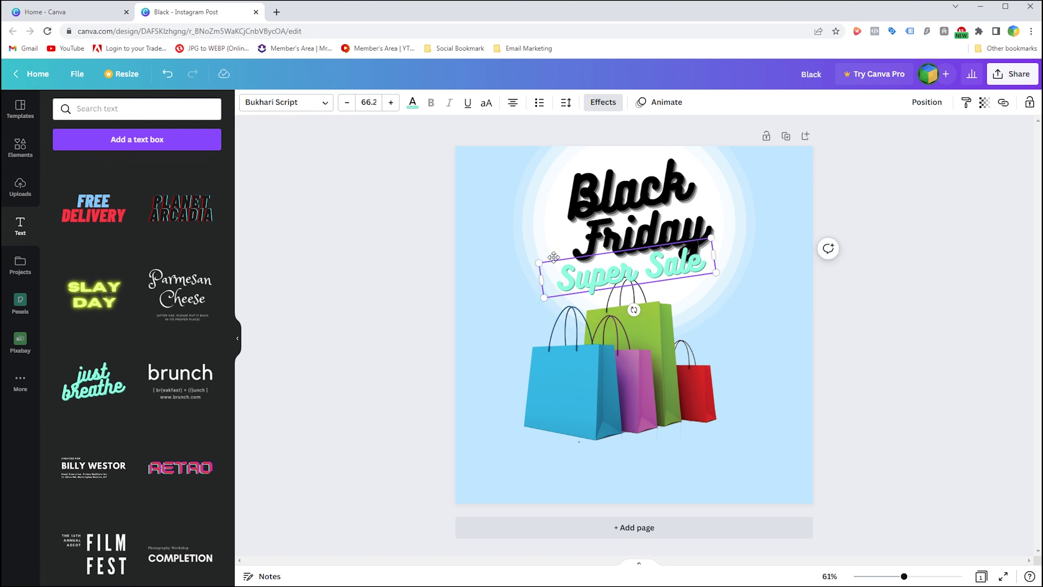
pyautogui.moveTo(554, 257); pyautogui.dragTo(561, 254)
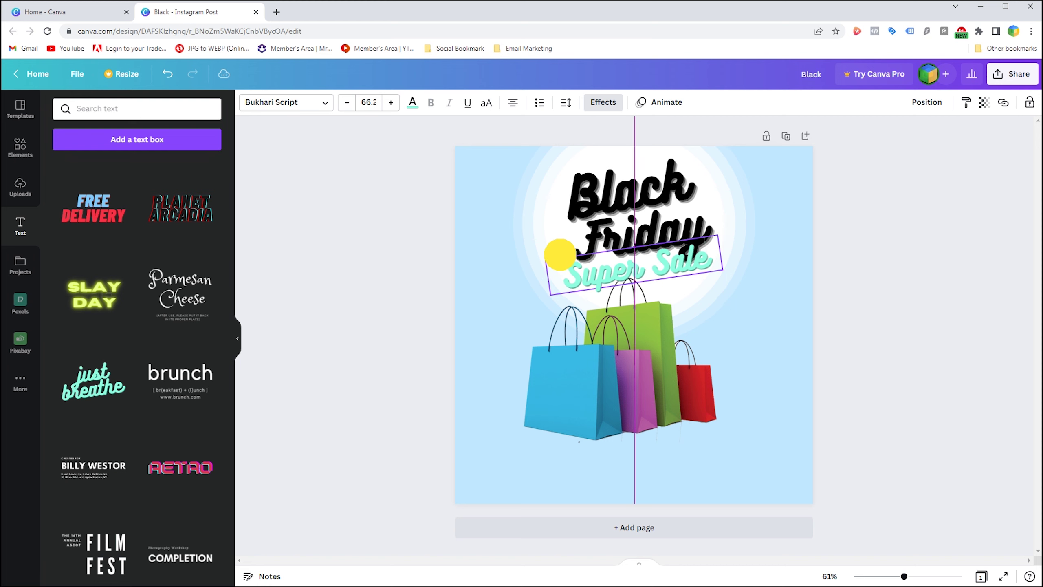
pyautogui.moveTo(561, 255); pyautogui.dragTo(561, 255)
# - Colour the Super Sale text red
pyautogui.click(413, 102)
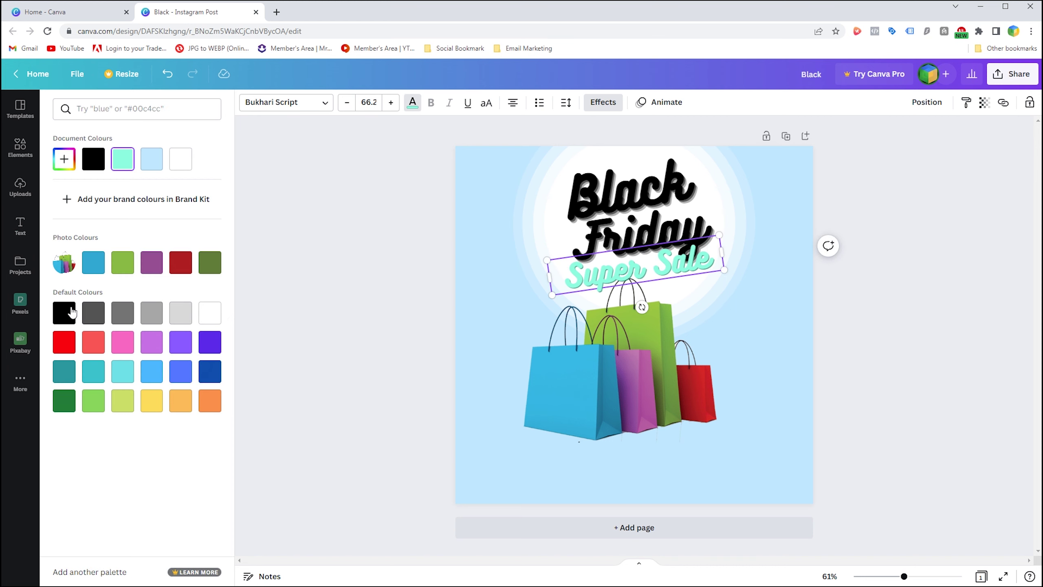
pyautogui.click(64, 342)
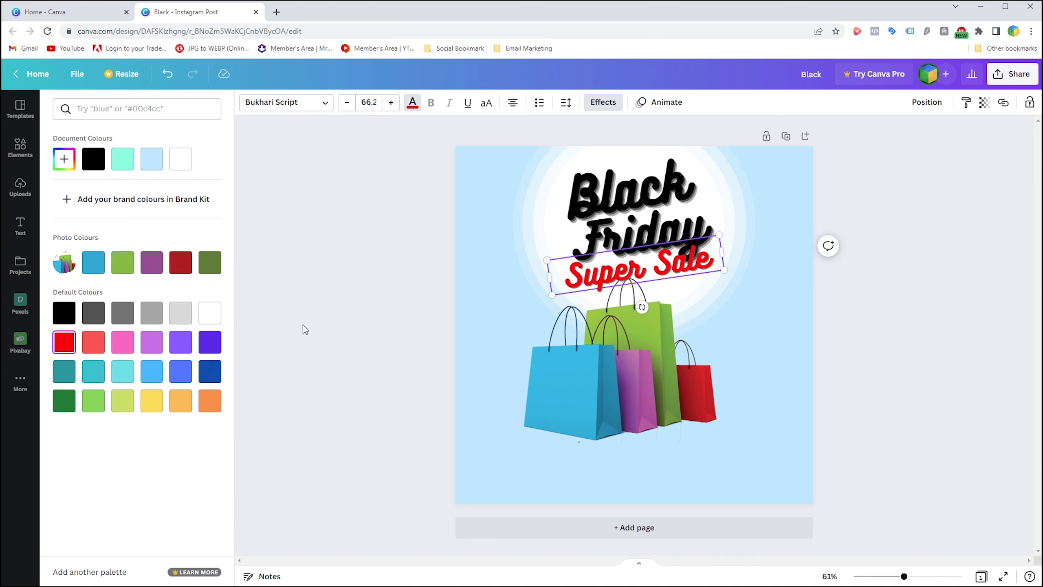
pyautogui.click(763, 310)
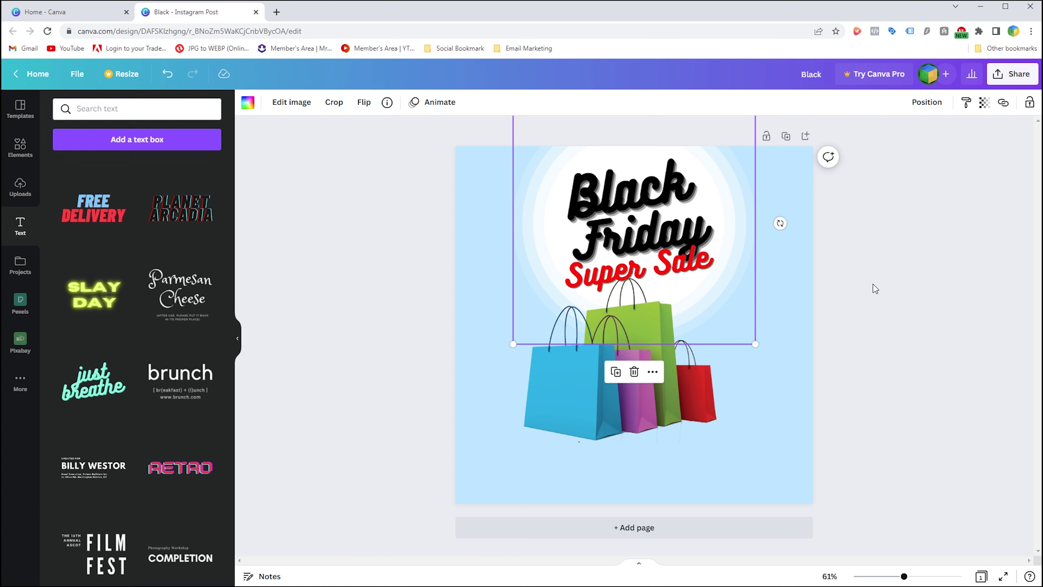
pyautogui.click(780, 275)
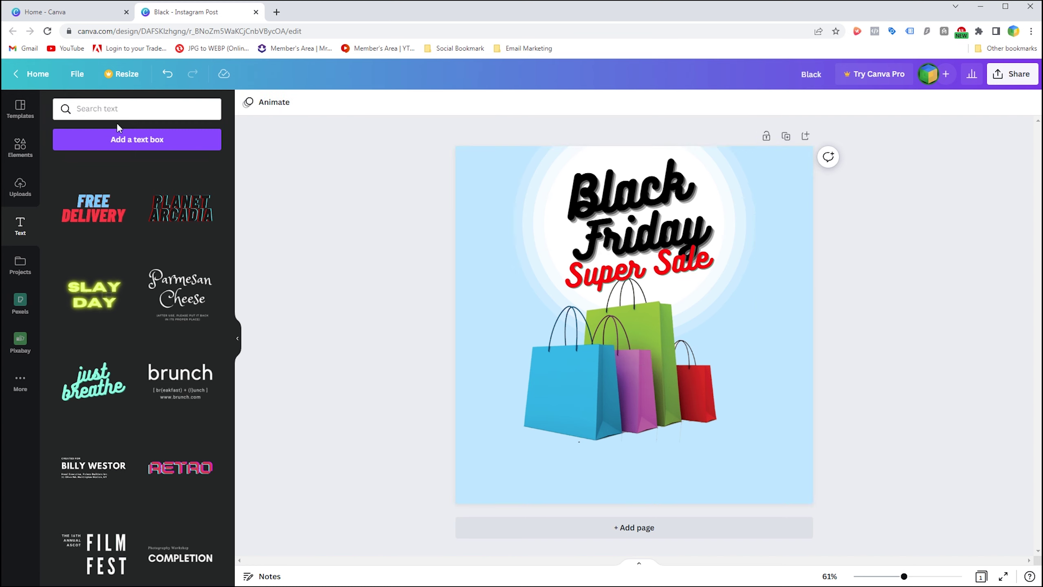
# - Search Elements for 'lab' and add the brown tag graphic
pyautogui.click(20, 146)
pyautogui.click(117, 107)
pyautogui.write('lab')
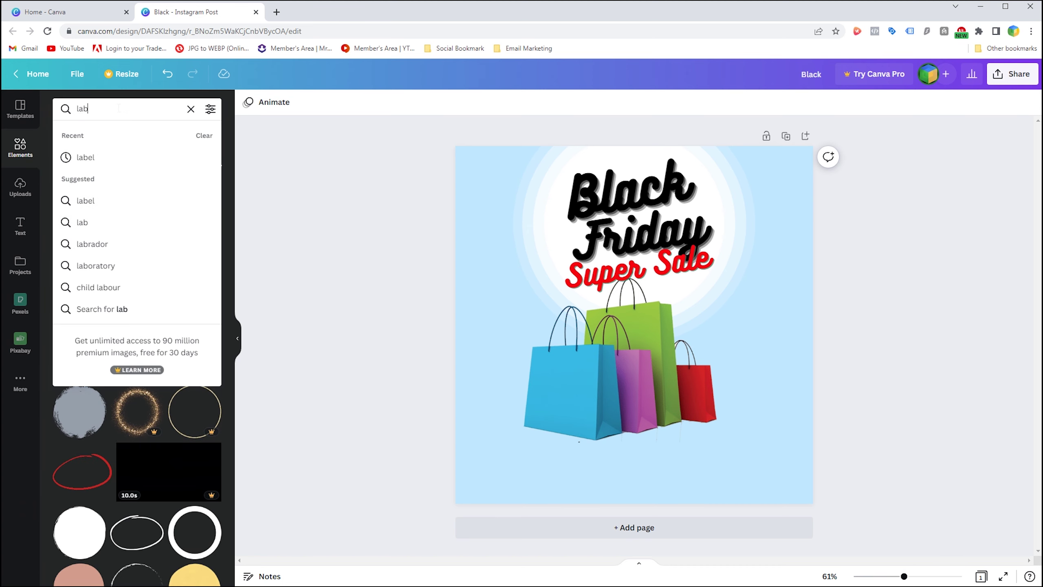
pyautogui.press('Return')
pyautogui.scroll(-3, 154, 299)
pyautogui.scroll(2, 154, 298)
pyautogui.scroll(-5, 154, 299)
pyautogui.scroll(-5, 154, 299)
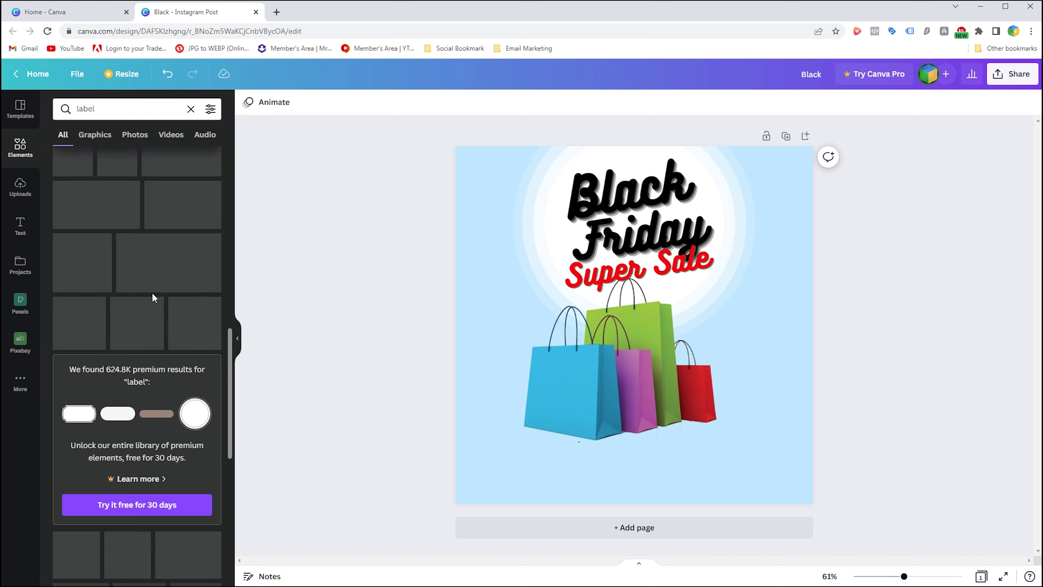
pyautogui.scroll(-4, 153, 297)
pyautogui.scroll(-5, 152, 295)
pyautogui.scroll(-2, 153, 295)
pyautogui.scroll(-3, 153, 294)
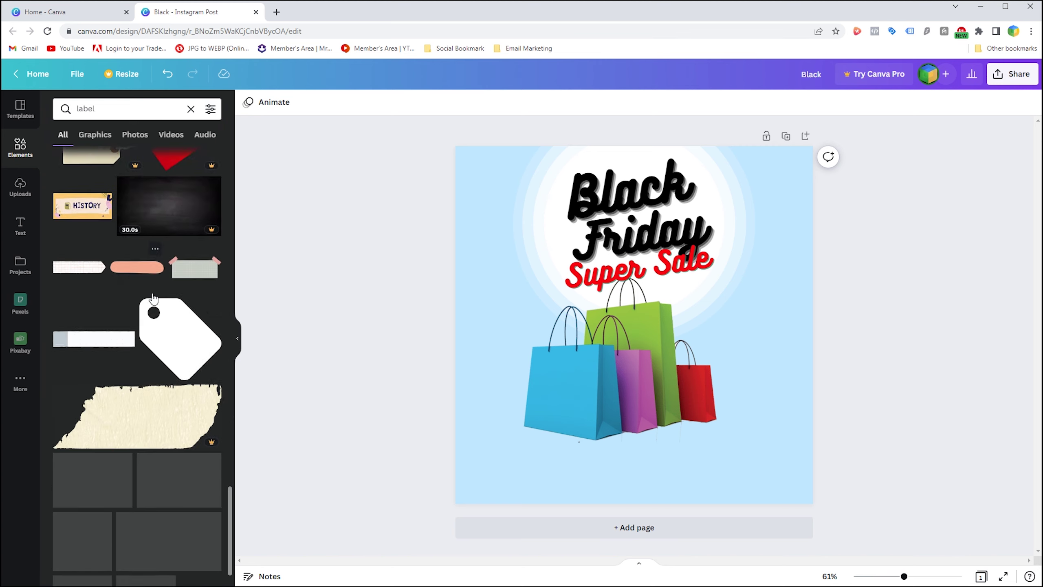
pyautogui.scroll(-4, 152, 294)
pyautogui.scroll(-2, 153, 296)
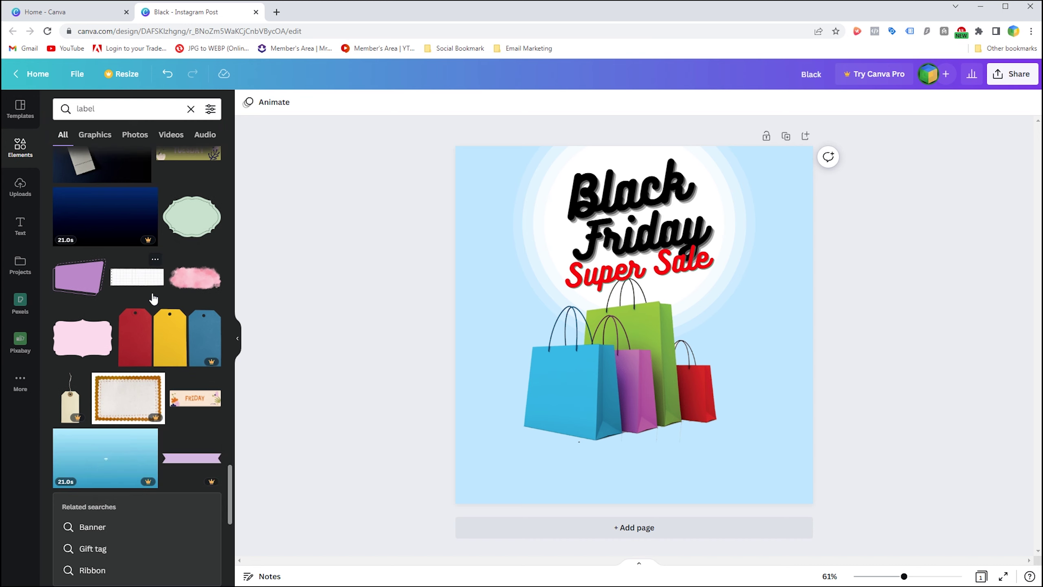
pyautogui.scroll(-5, 154, 298)
pyautogui.scroll(-3, 153, 298)
pyautogui.scroll(-3, 153, 299)
pyautogui.scroll(-3, 153, 298)
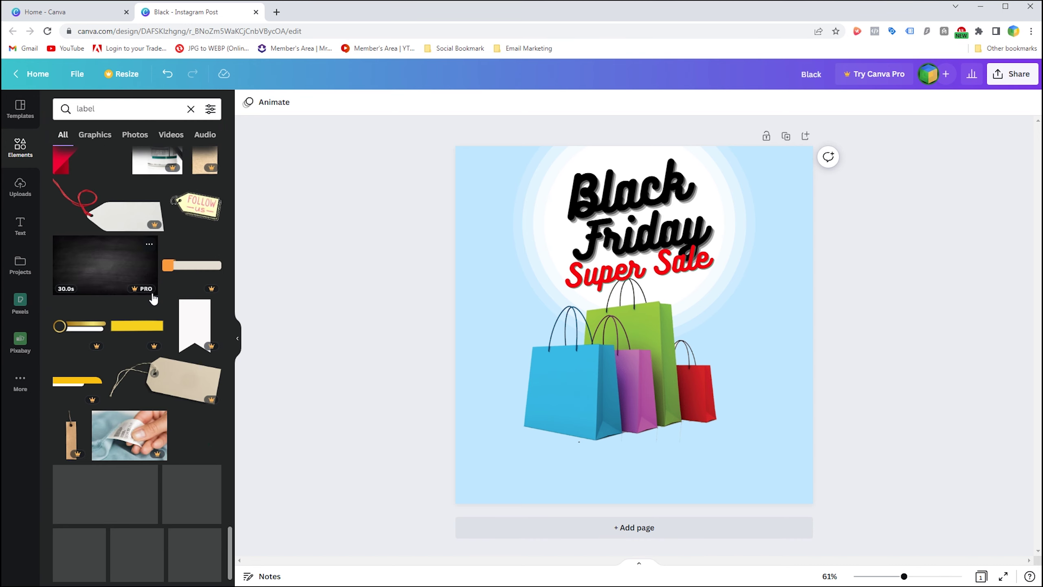
pyautogui.scroll(-3, 153, 299)
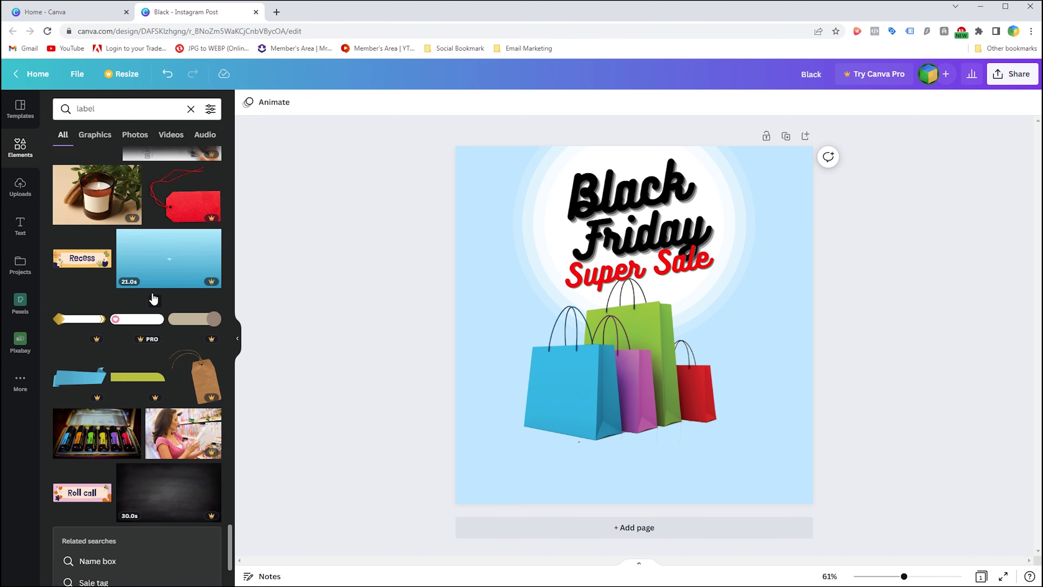
pyautogui.scroll(-3, 154, 299)
pyautogui.click(129, 495)
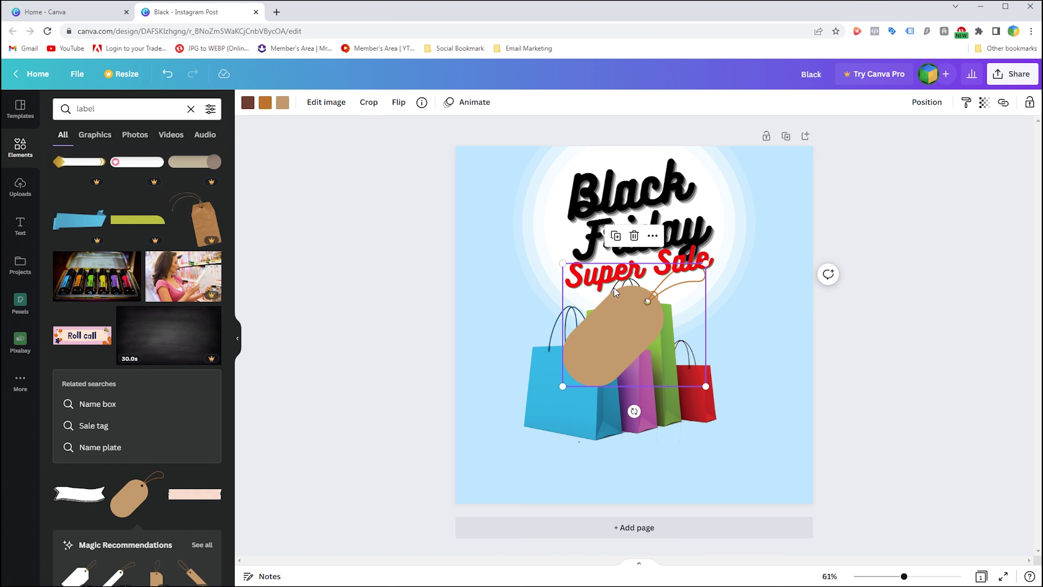
# - Flip the tag horizontally, move it right, tilt it and shrink it
pyautogui.click(395, 104)
pyautogui.click(411, 130)
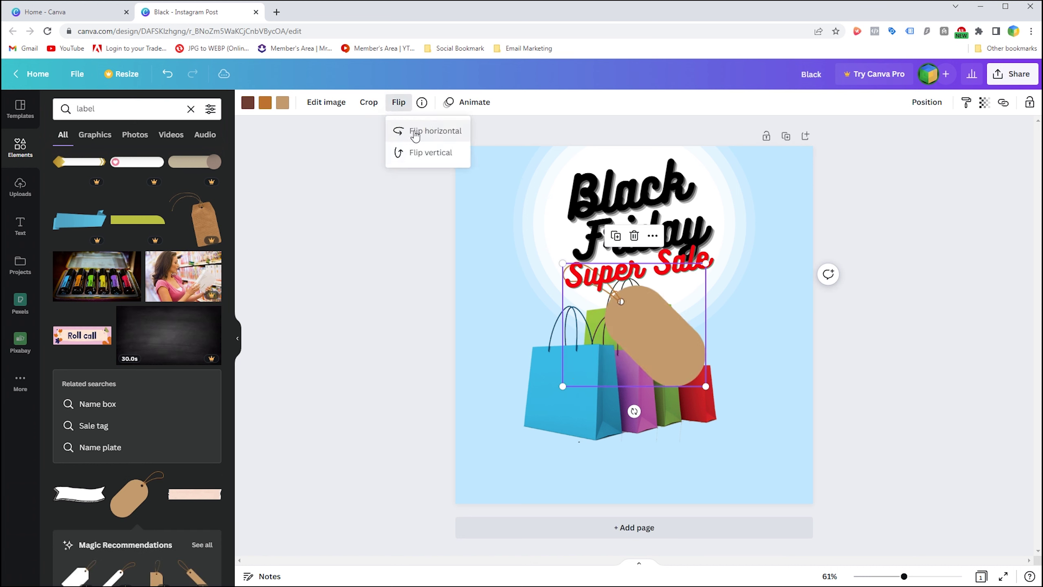
pyautogui.moveTo(657, 337); pyautogui.dragTo(769, 336)
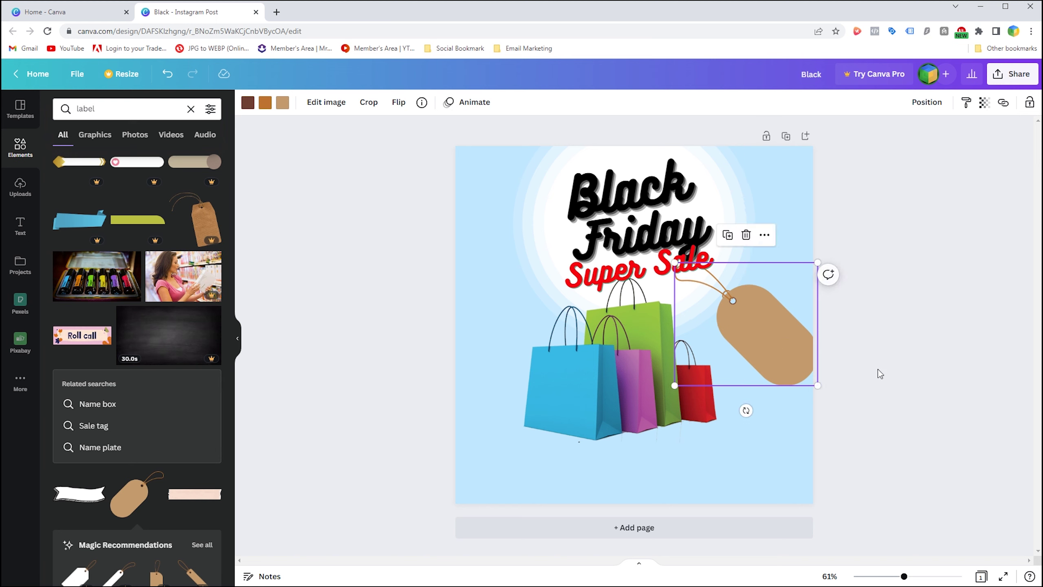
pyautogui.moveTo(746, 410); pyautogui.dragTo(775, 401)
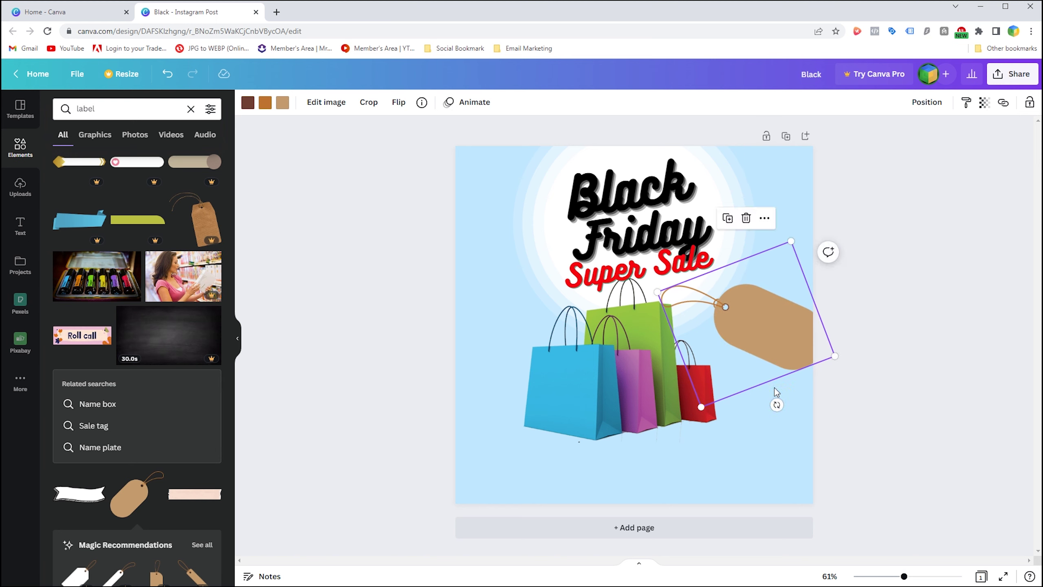
pyautogui.click(750, 295)
pyautogui.moveTo(834, 337); pyautogui.dragTo(777, 311)
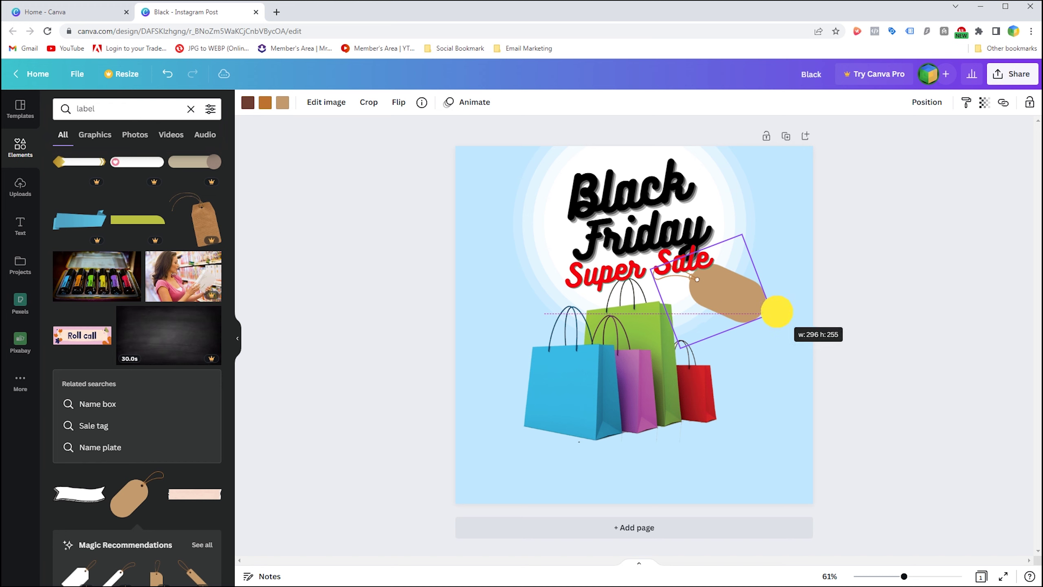
pyautogui.moveTo(721, 302); pyautogui.dragTo(732, 304)
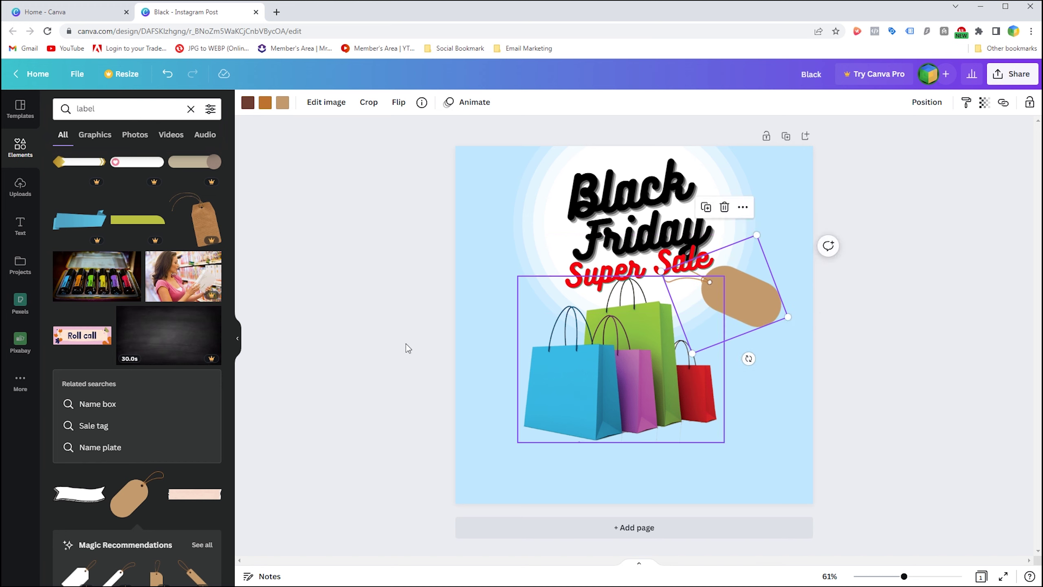
pyautogui.click(18, 215)
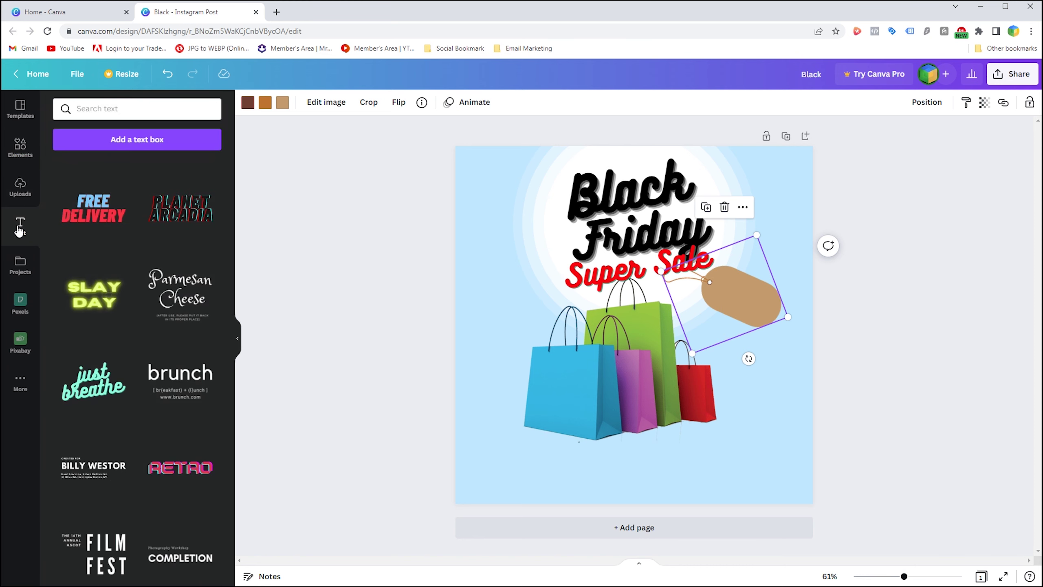
# - Add a Montserrat Classic text box reading 'UPTO', tilted about 27 degrees
pyautogui.click(156, 141)
pyautogui.click(312, 97)
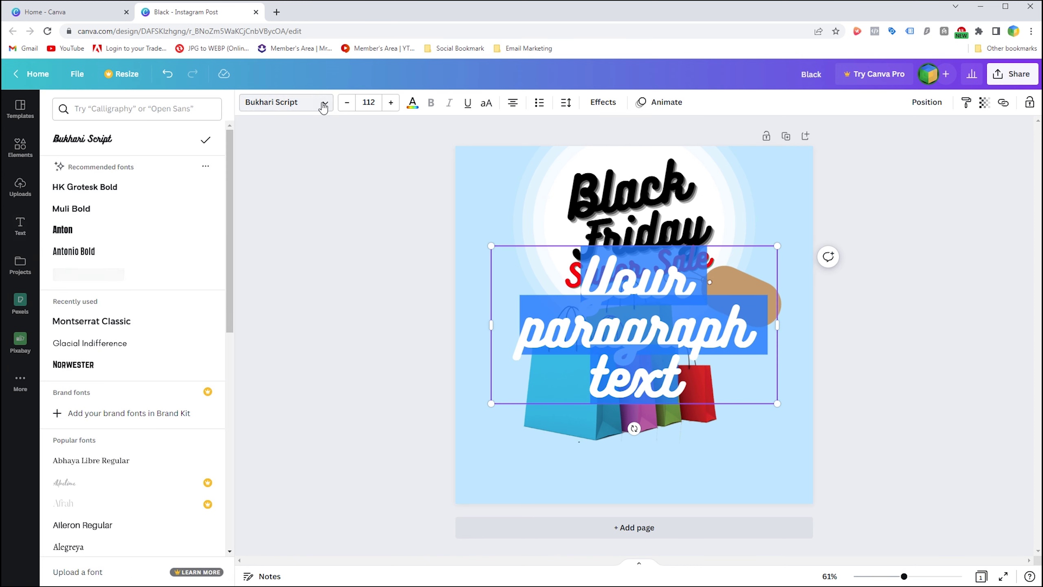
pyautogui.click(108, 320)
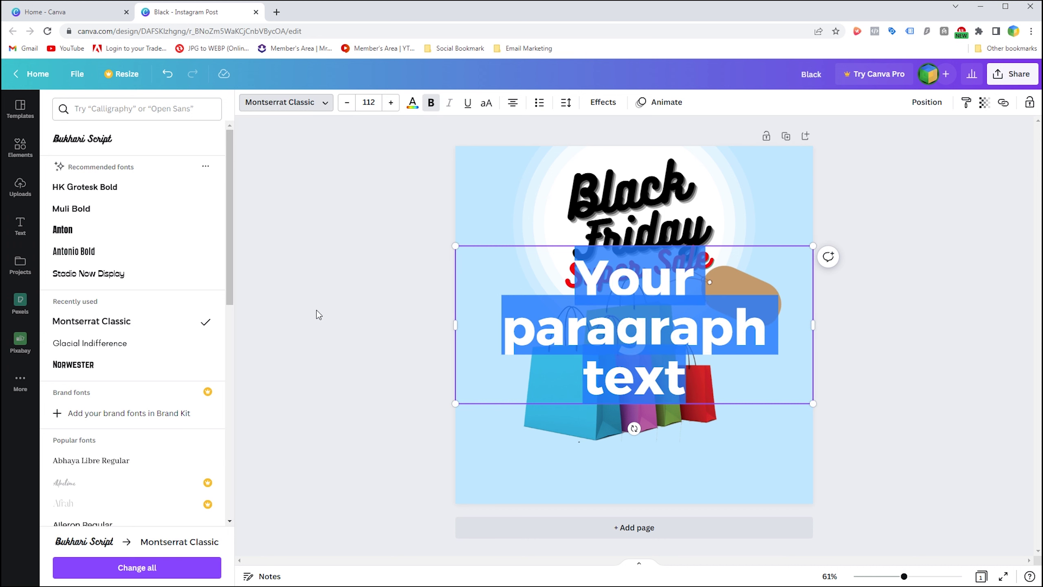
pyautogui.write('UPTO')
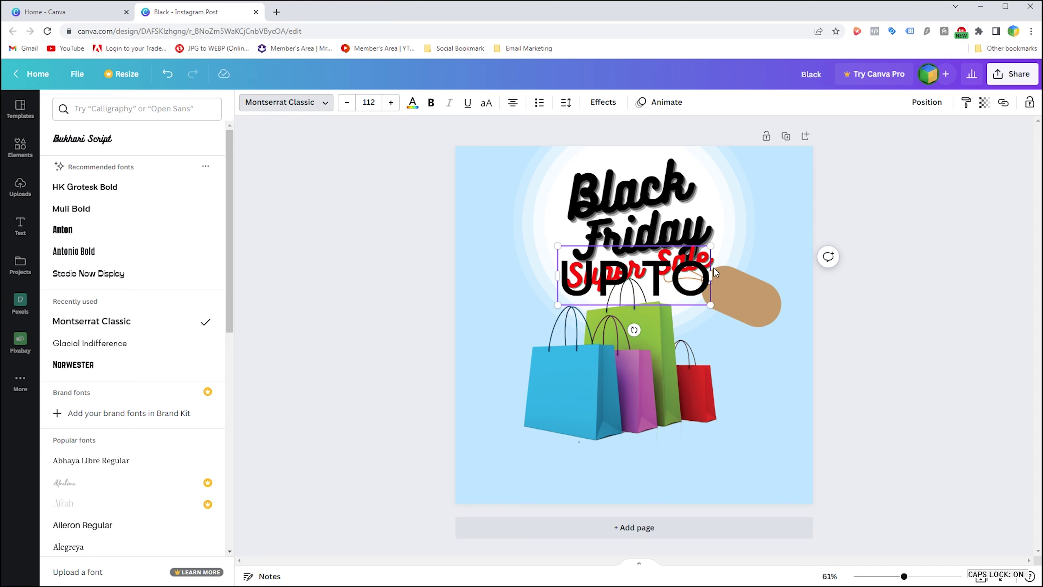
pyautogui.moveTo(634, 329); pyautogui.dragTo(617, 314)
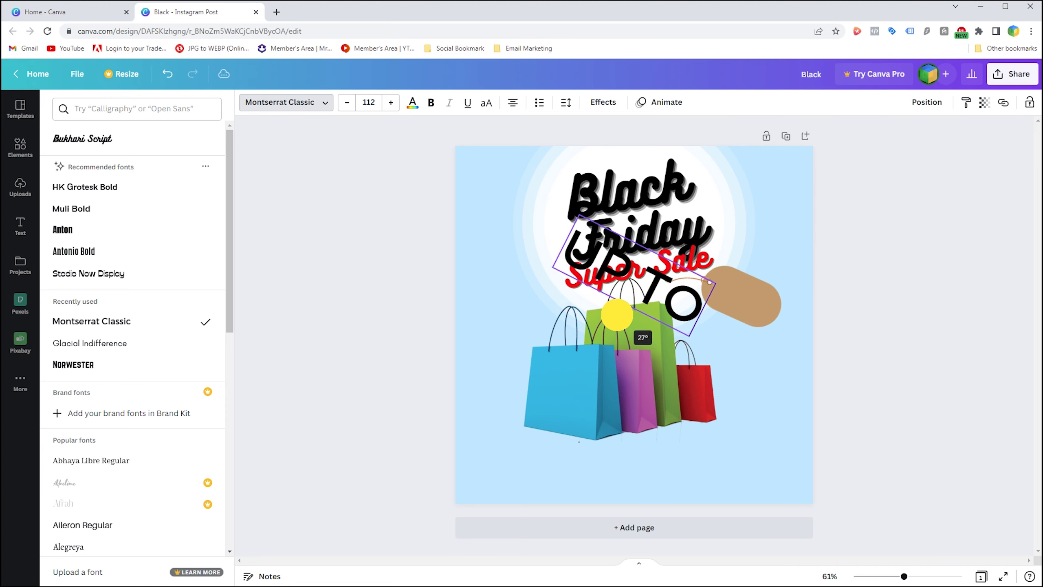
# - Make the UP TO text white, shrink it and place it on the tan tag
pyautogui.click(413, 103)
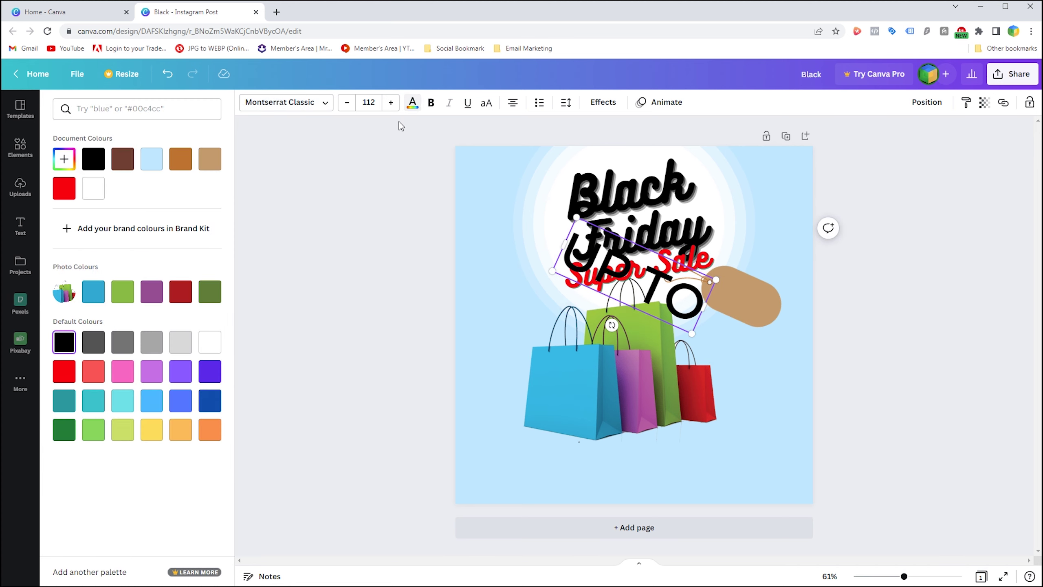
pyautogui.click(89, 190)
pyautogui.moveTo(692, 334); pyautogui.dragTo(630, 272)
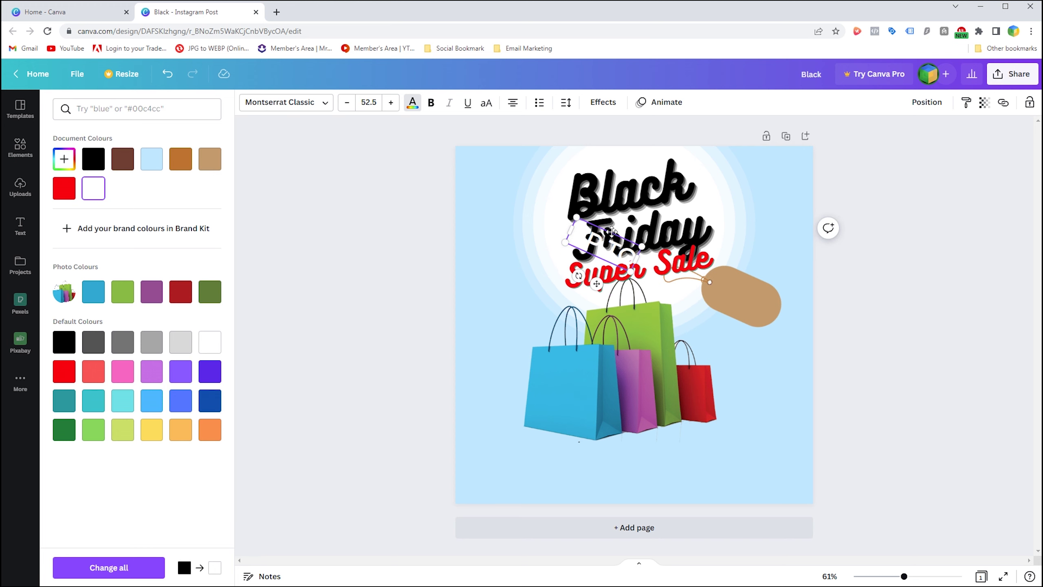
pyautogui.moveTo(612, 232); pyautogui.dragTo(754, 281)
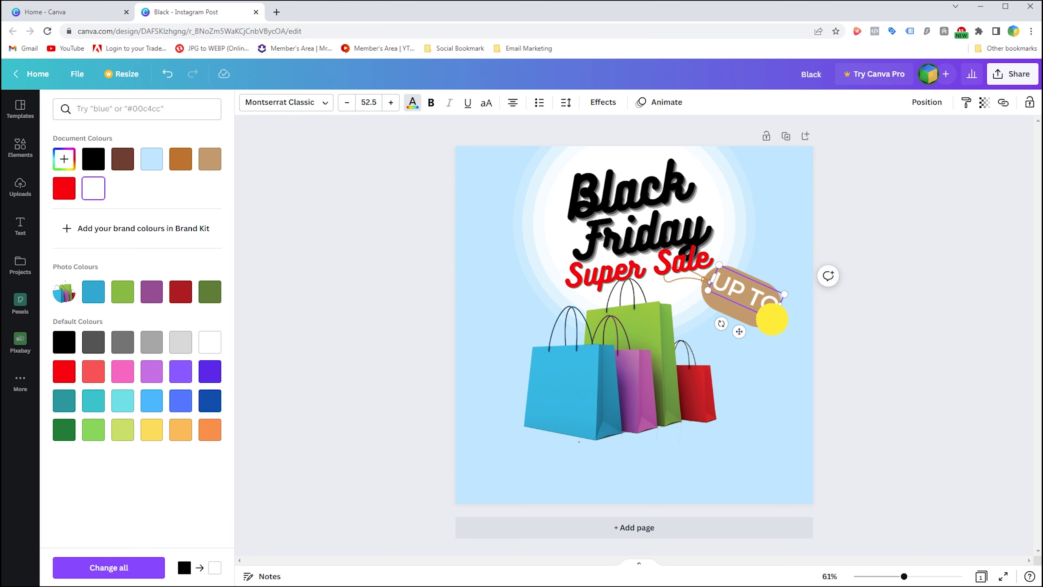
pyautogui.moveTo(774, 320)
pyautogui.mouseDown()
pyautogui.moveTo(763, 309)
pyautogui.moveTo(718, 315)
pyautogui.mouseUp()
pyautogui.moveTo(741, 274); pyautogui.dragTo(748, 278)
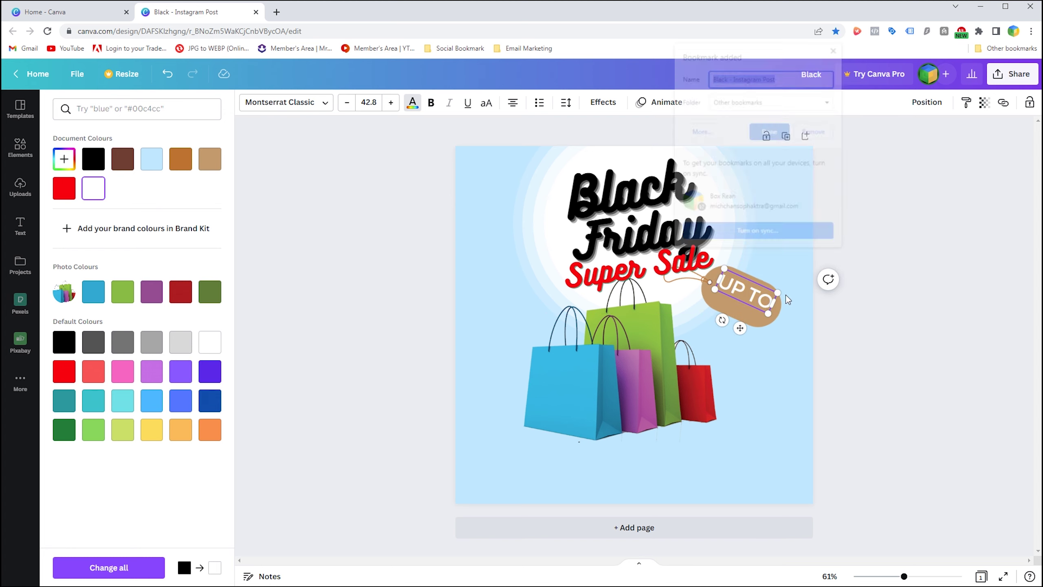
pyautogui.click(749, 279)
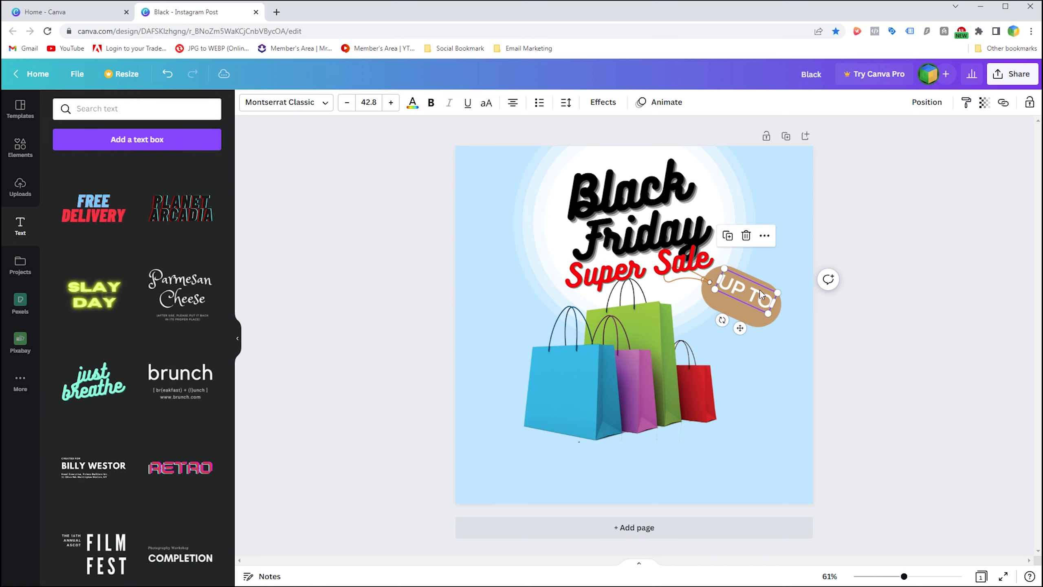
# - Duplicate the UP TO text and change the copy to '50%'
pyautogui.hotkey('ctrl', 'd')
pyautogui.moveTo(758, 310); pyautogui.dragTo(747, 321)
pyautogui.doubleClick(741, 308)
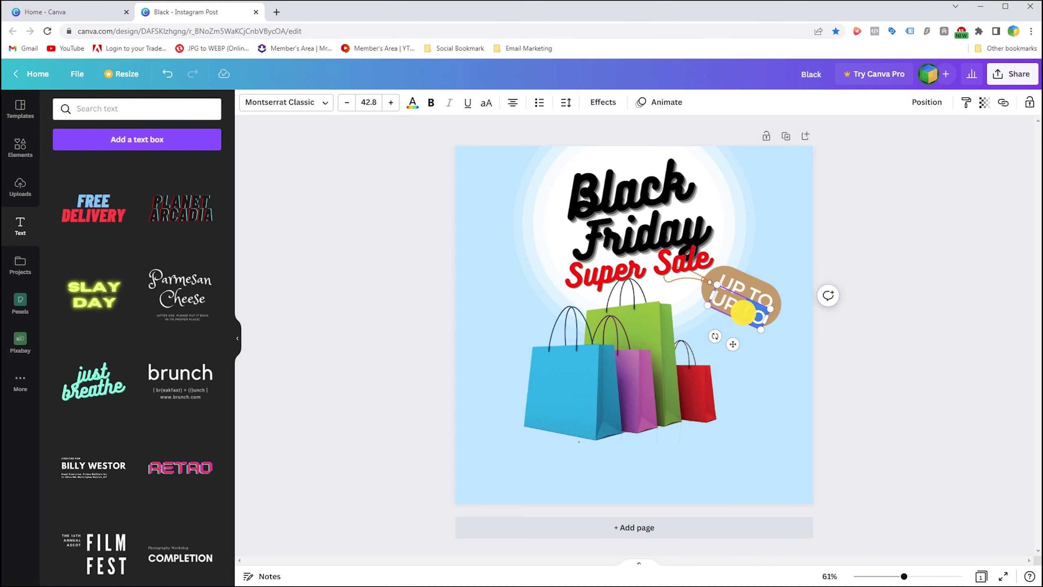
pyautogui.write('50')
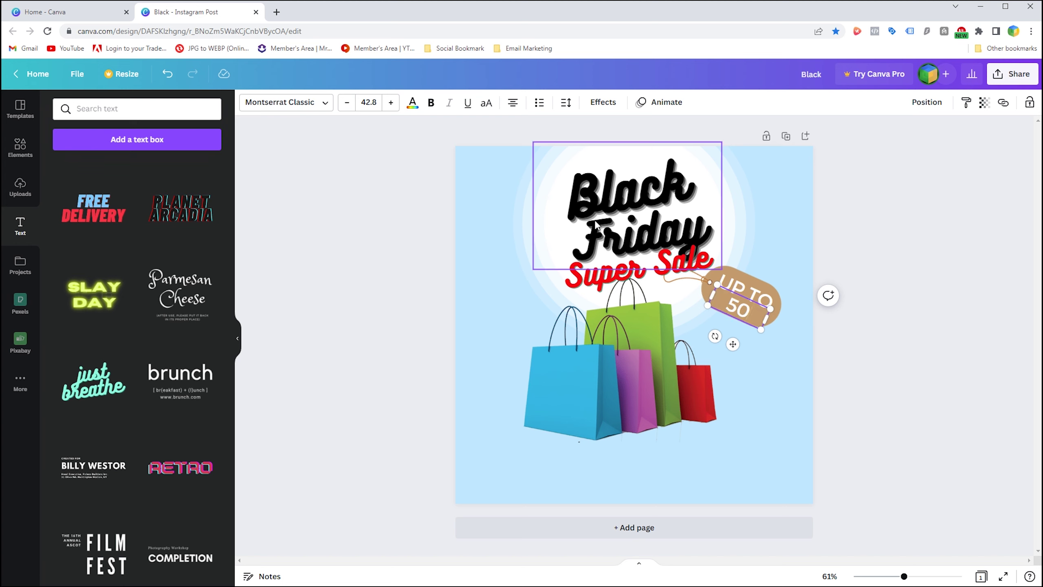
# - Make the 50% text bold and increase its font size
pyautogui.click(430, 102)
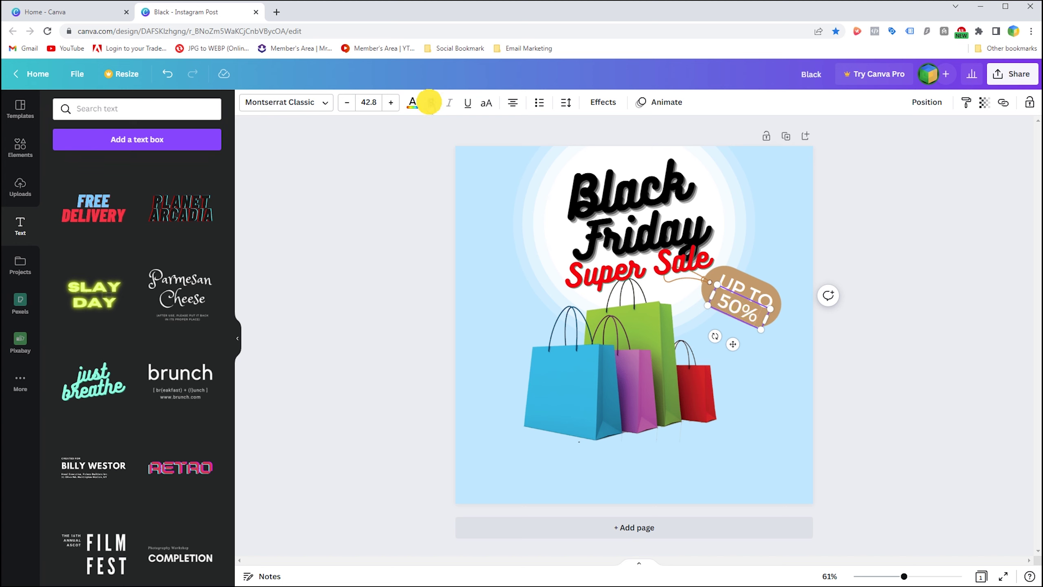
pyautogui.click(745, 311)
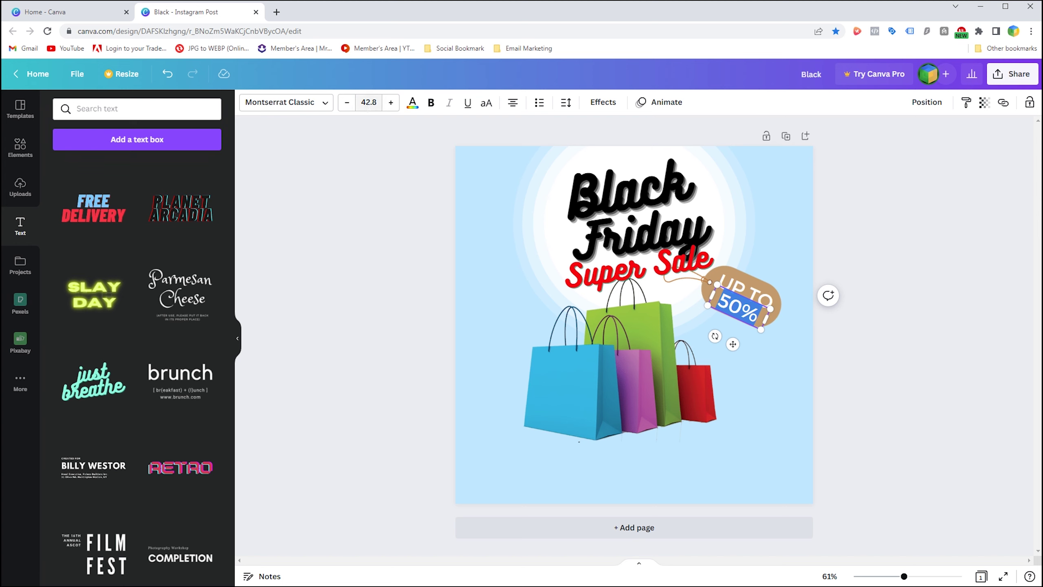
pyautogui.click(430, 103)
pyautogui.doubleClick(390, 102)
pyautogui.click(391, 102)
pyautogui.doubleClick(391, 102)
pyautogui.click(391, 102)
pyautogui.click(391, 103)
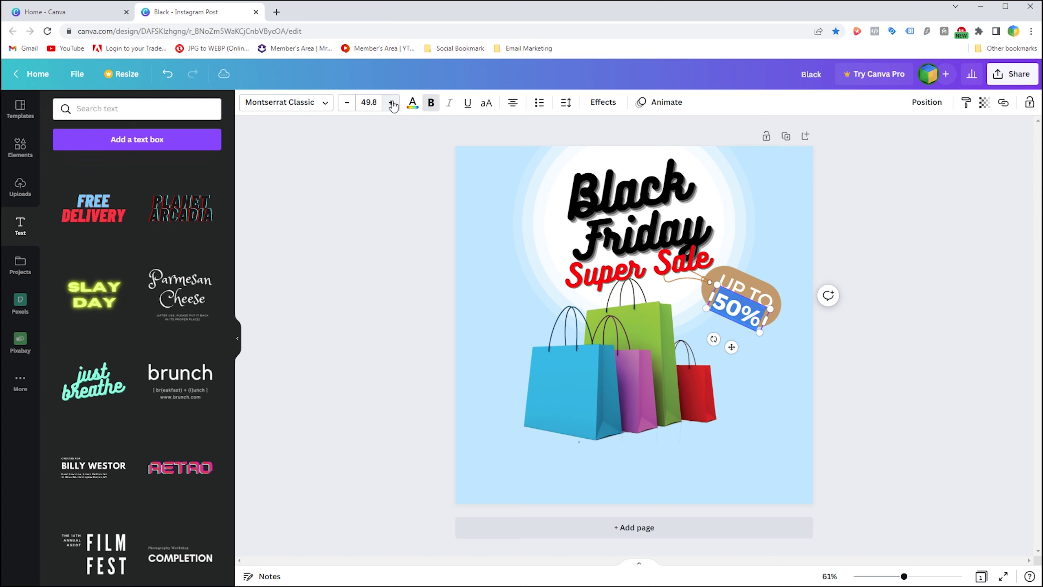
pyautogui.click(733, 308)
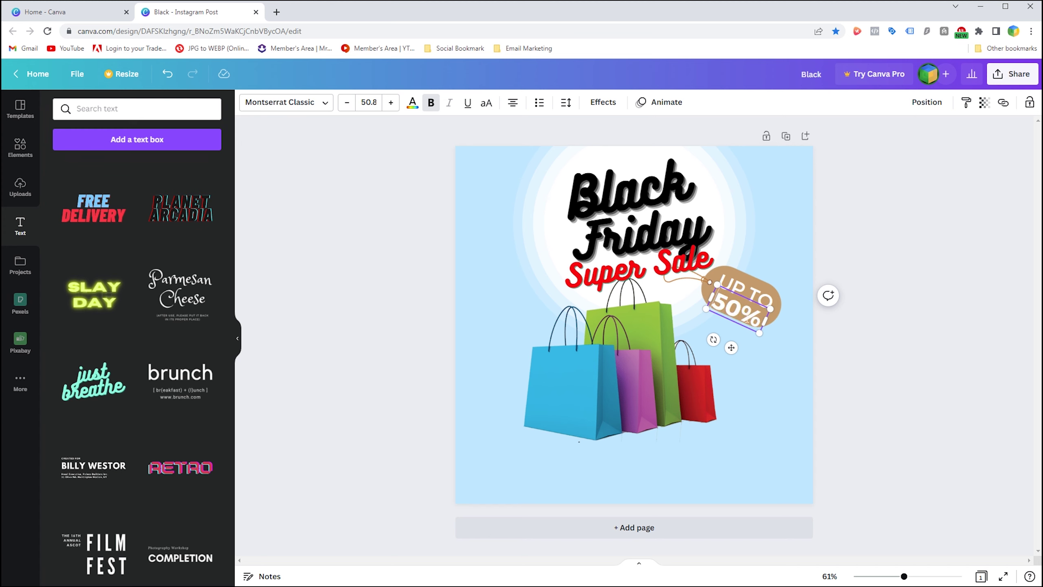
# - Position the 50% text just below UP TO on the tag
pyautogui.click(740, 292)
pyautogui.press('Escape')
pyautogui.moveTo(740, 292); pyautogui.dragTo(743, 308)
pyautogui.press('Up')
pyautogui.press('Up')
pyautogui.press('Up')
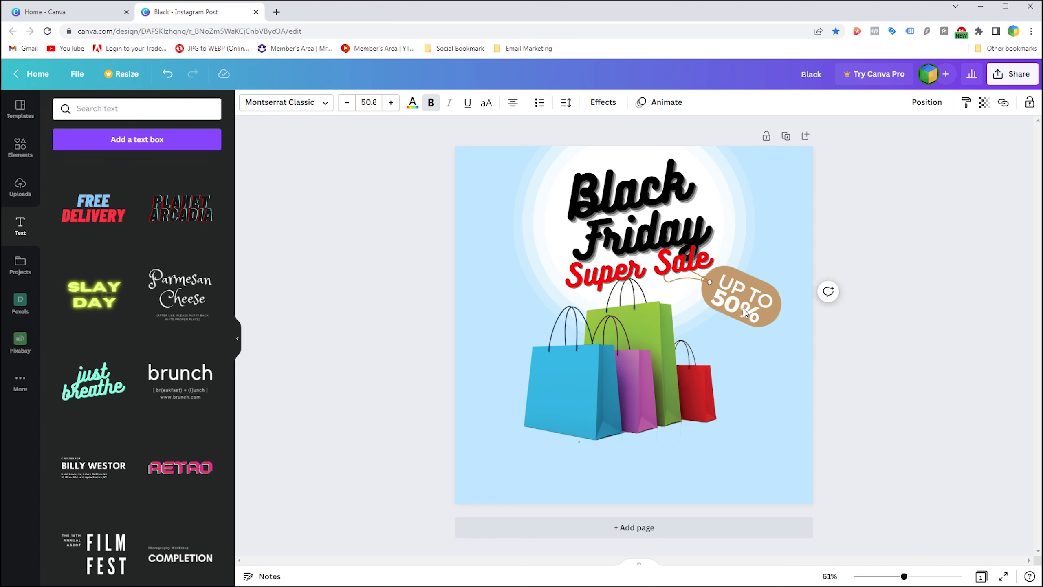
pyautogui.click(743, 285)
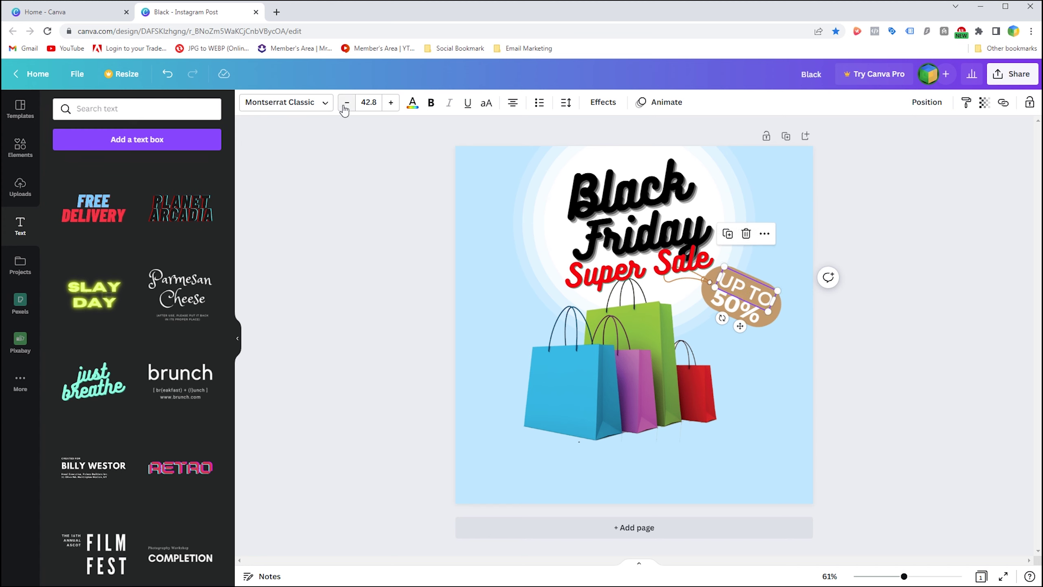
pyautogui.click(745, 302)
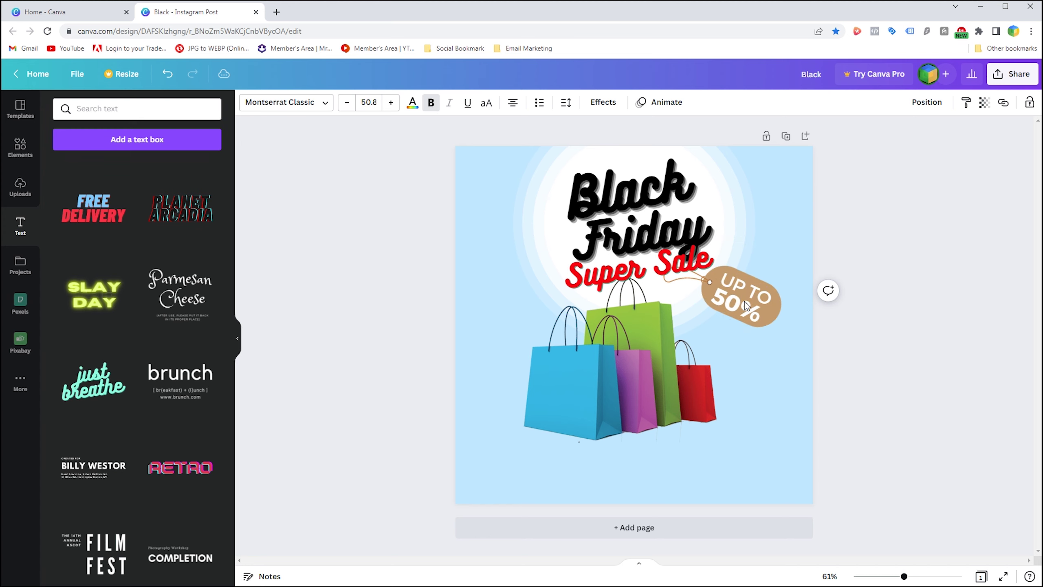
pyautogui.click(927, 296)
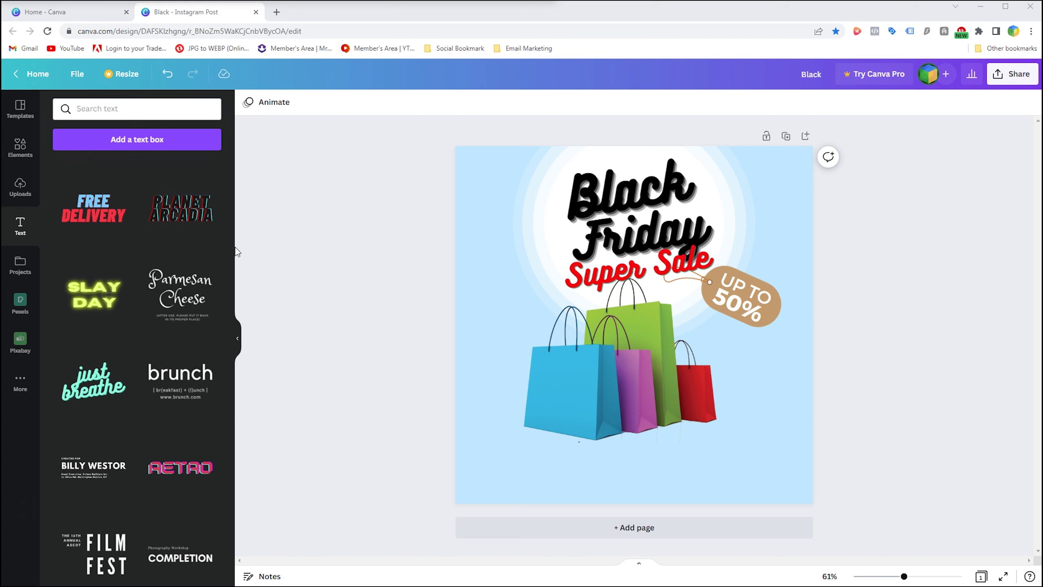
# - Add the recently used bar shape from Elements to the post
pyautogui.click(20, 148)
pyautogui.click(104, 109)
pyautogui.press('Return')
pyautogui.press('BackSpace')
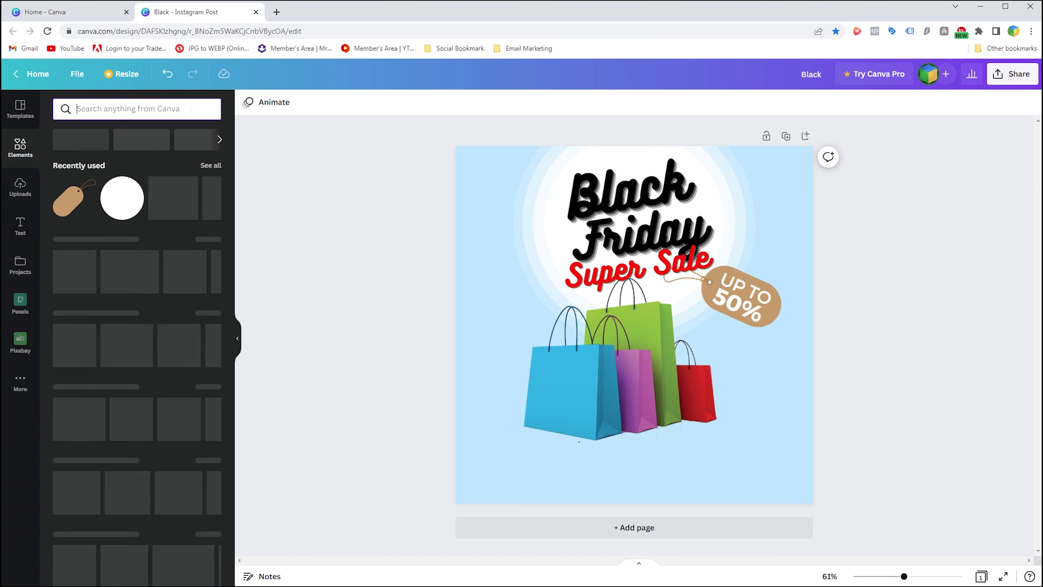
pyautogui.click(170, 198)
# - Shrink the bar, give it a custom darker blue and place it at the bottom
pyautogui.moveTo(629, 284)
pyautogui.mouseDown()
pyautogui.moveTo(650, 473)
pyautogui.moveTo(636, 461)
pyautogui.mouseUp()
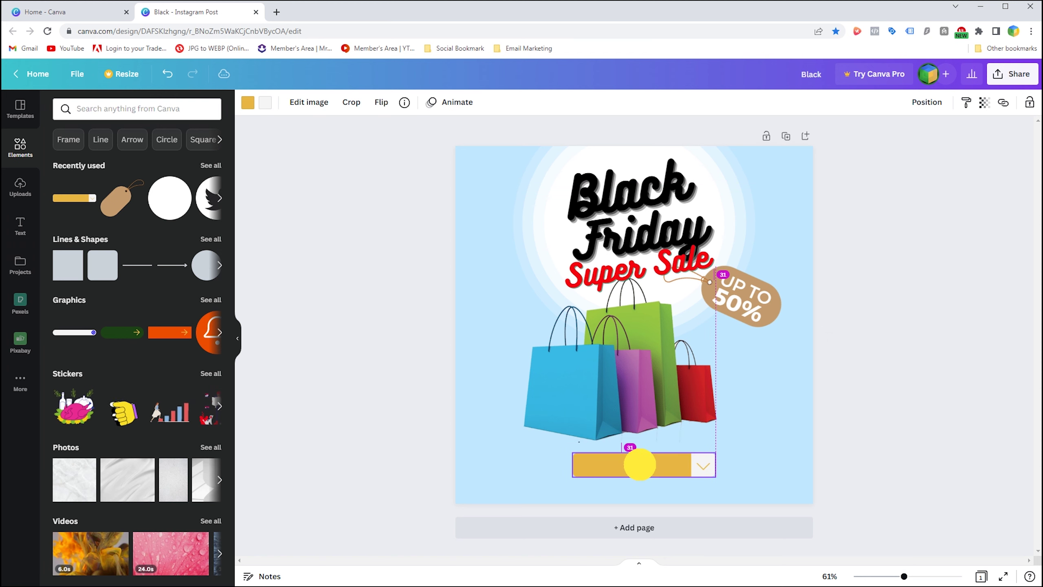
pyautogui.moveTo(716, 475); pyautogui.dragTo(688, 469)
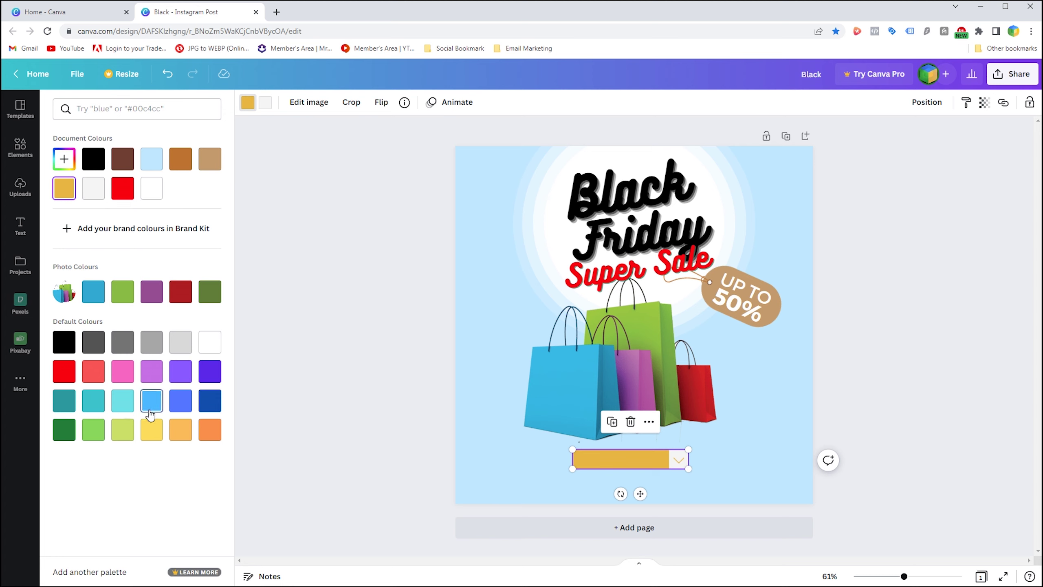
pyautogui.click(152, 402)
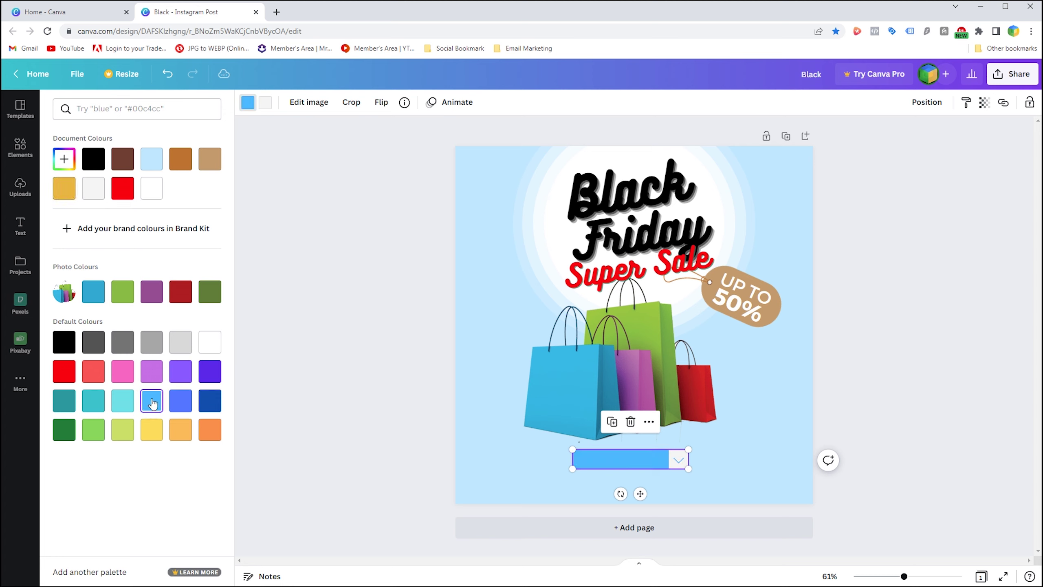
pyautogui.click(64, 161)
pyautogui.click(177, 190)
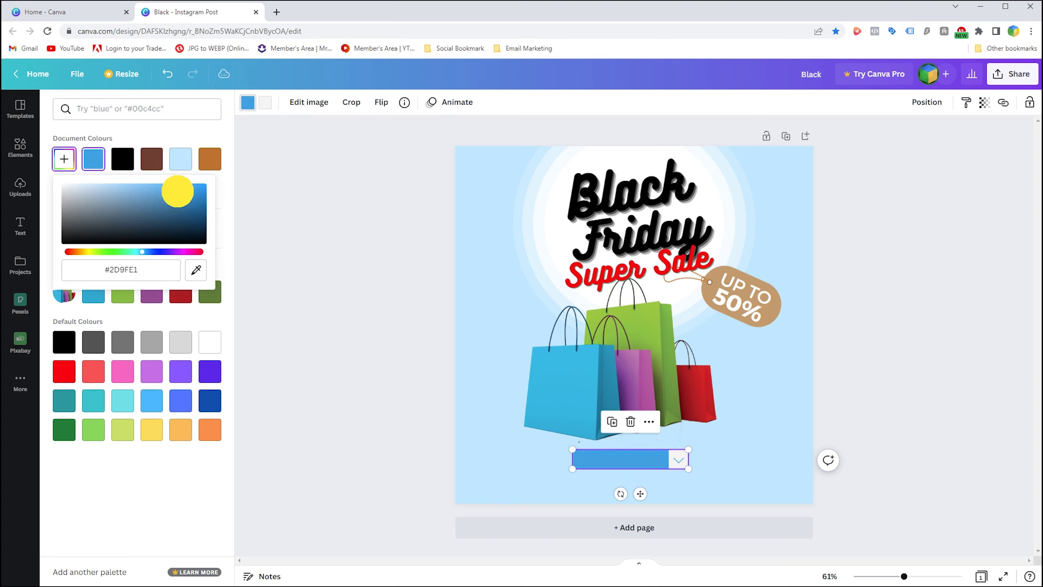
pyautogui.moveTo(179, 197); pyautogui.dragTo(184, 201)
pyautogui.click(568, 474)
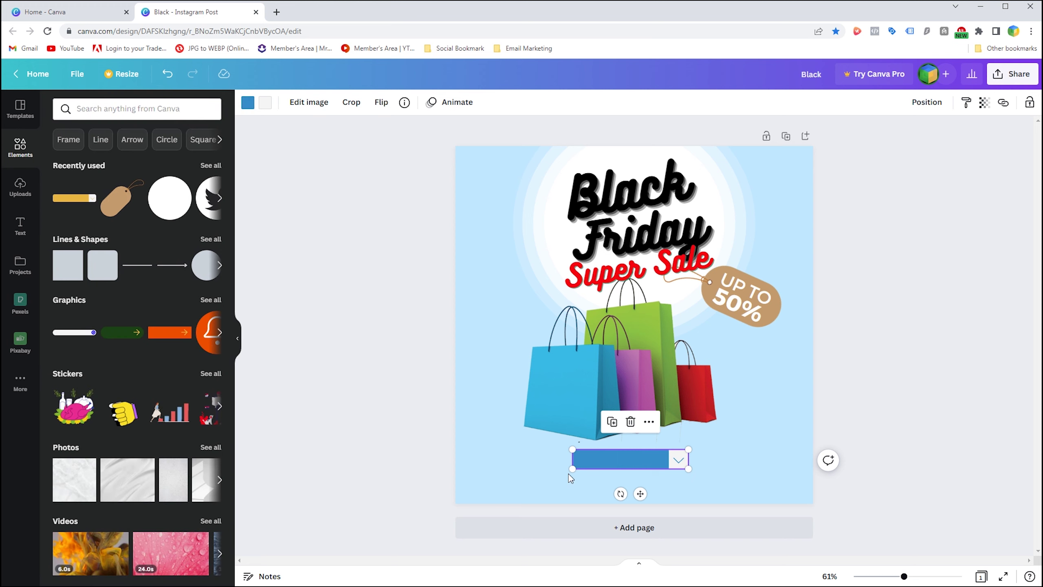
pyautogui.click(631, 461)
pyautogui.moveTo(631, 461); pyautogui.dragTo(637, 469)
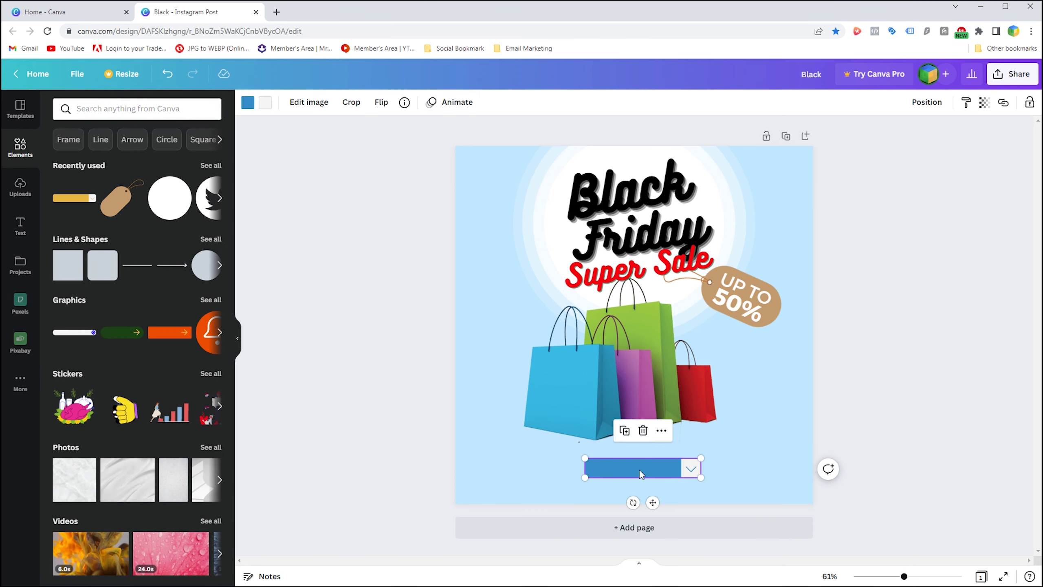
pyautogui.press('Escape')
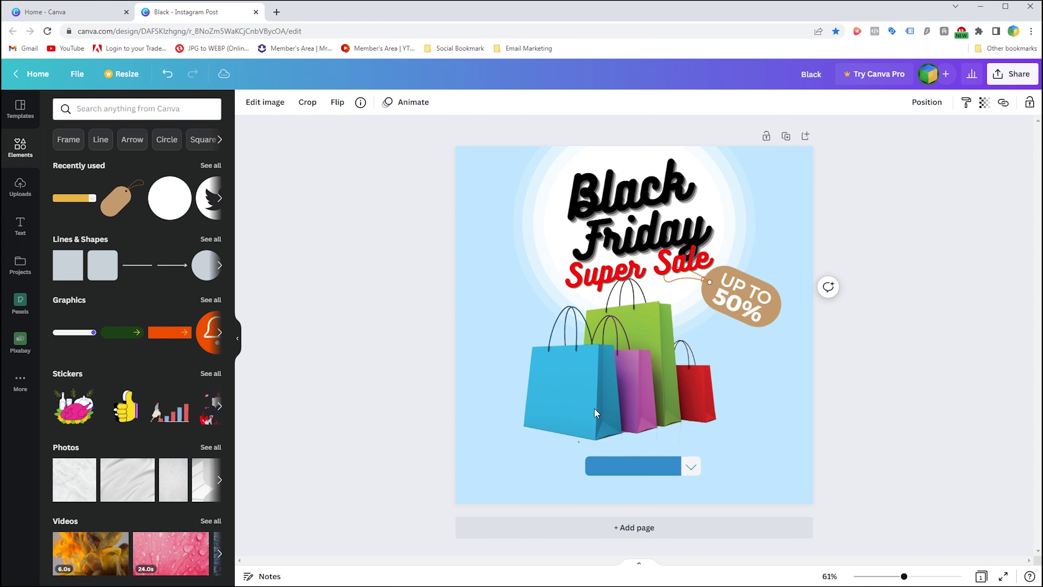
# - Make the shopping bags image slightly smaller and re-centre it above the bar
pyautogui.moveTo(595, 408); pyautogui.dragTo(592, 409)
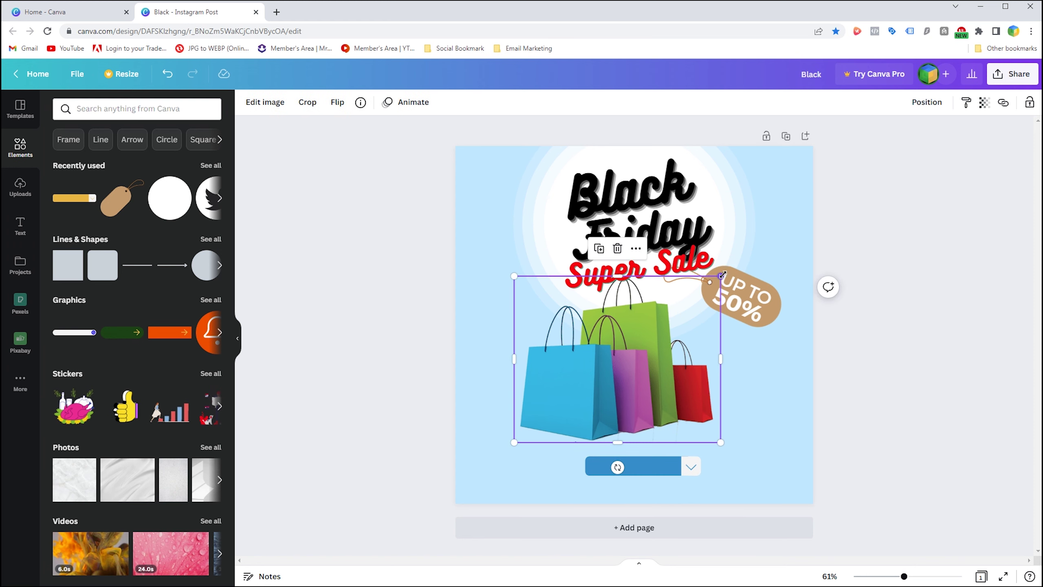
pyautogui.moveTo(722, 274); pyautogui.dragTo(712, 284)
pyautogui.click(925, 209)
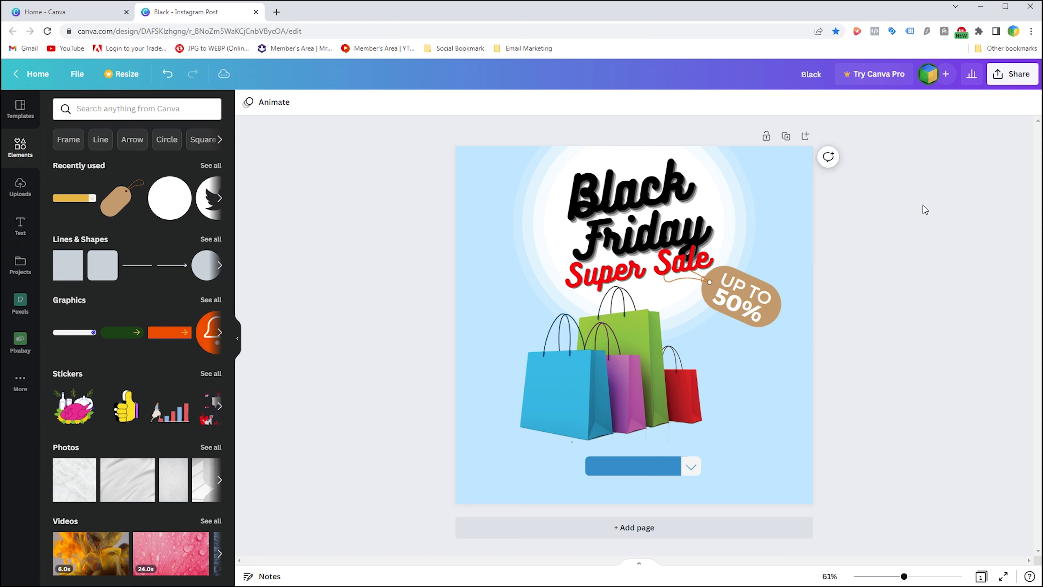
pyautogui.moveTo(647, 418); pyautogui.dragTo(648, 418)
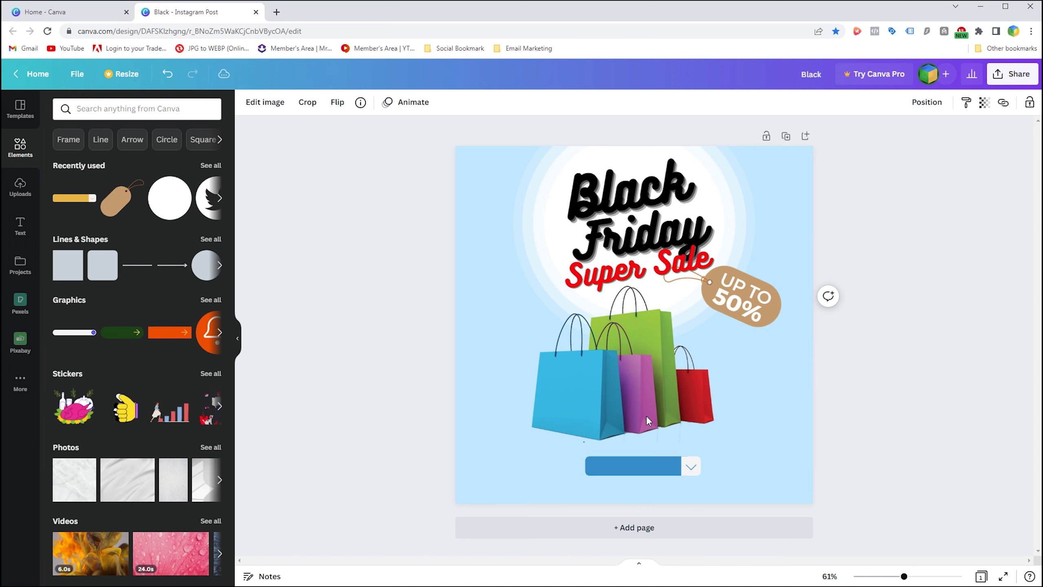
pyautogui.click(920, 358)
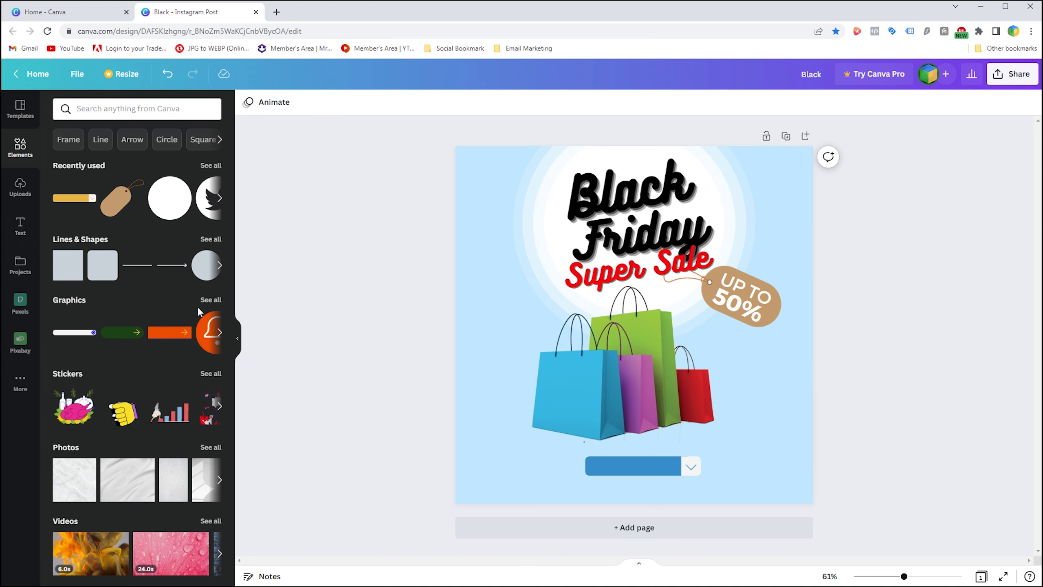
pyautogui.click(22, 227)
# - Add a Montserrat Classic text box reading 'SHOP NOW'
pyautogui.click(165, 140)
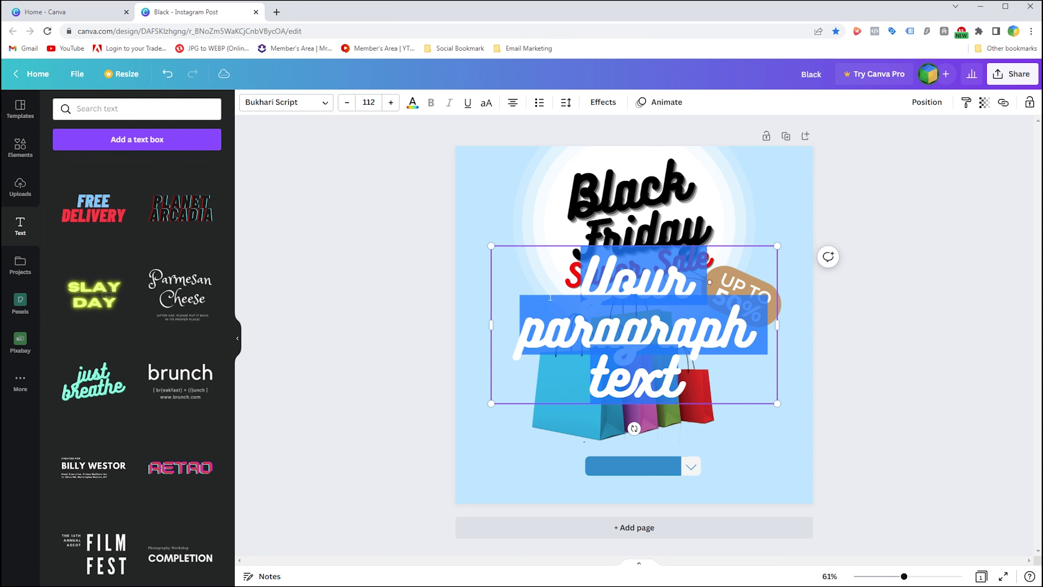
pyautogui.click(297, 101)
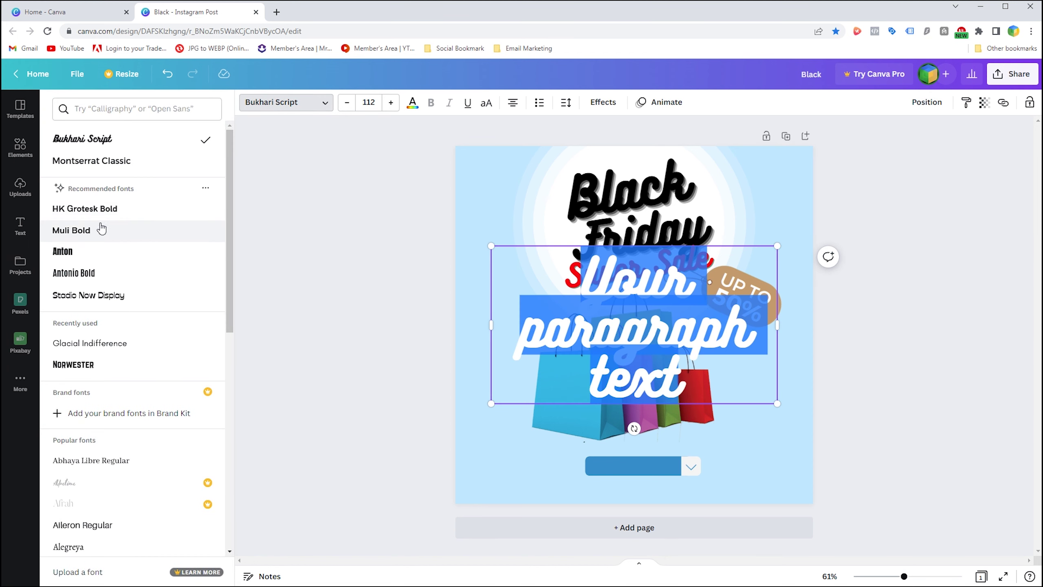
pyautogui.click(107, 161)
pyautogui.write('S')
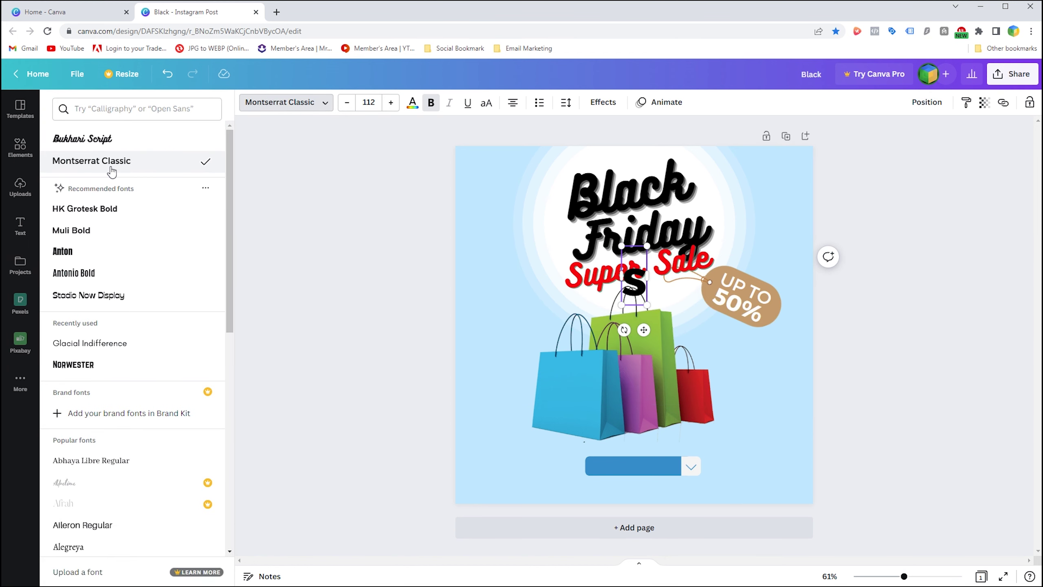
pyautogui.write('H')
pyautogui.press('BackSpace')
pyautogui.write('HOP')
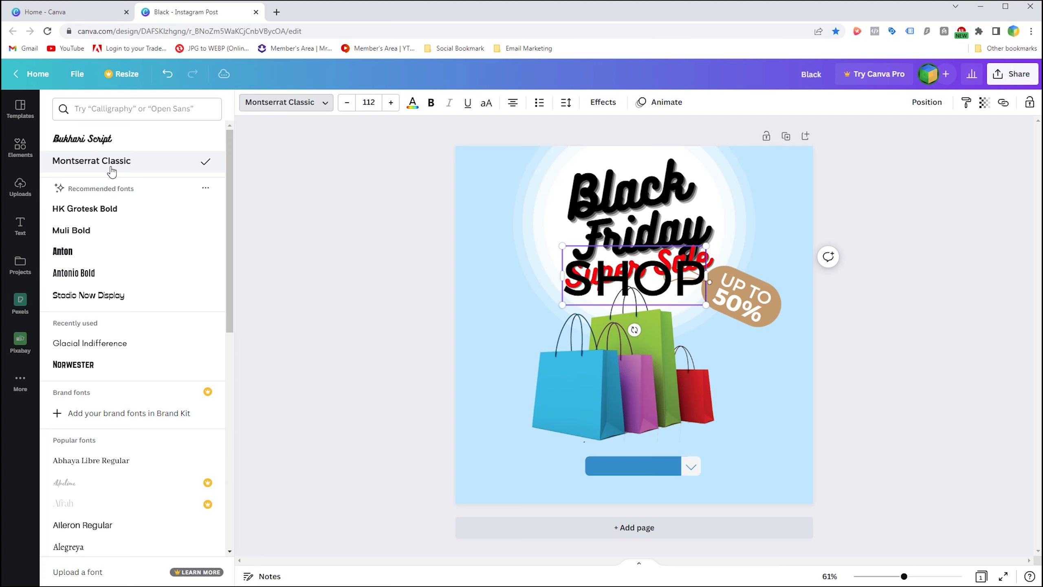
pyautogui.write(' NOW')
# - Make SHOP NOW bold and white and fit it onto the blue bar
pyautogui.hotkey('ctrl', 'a')
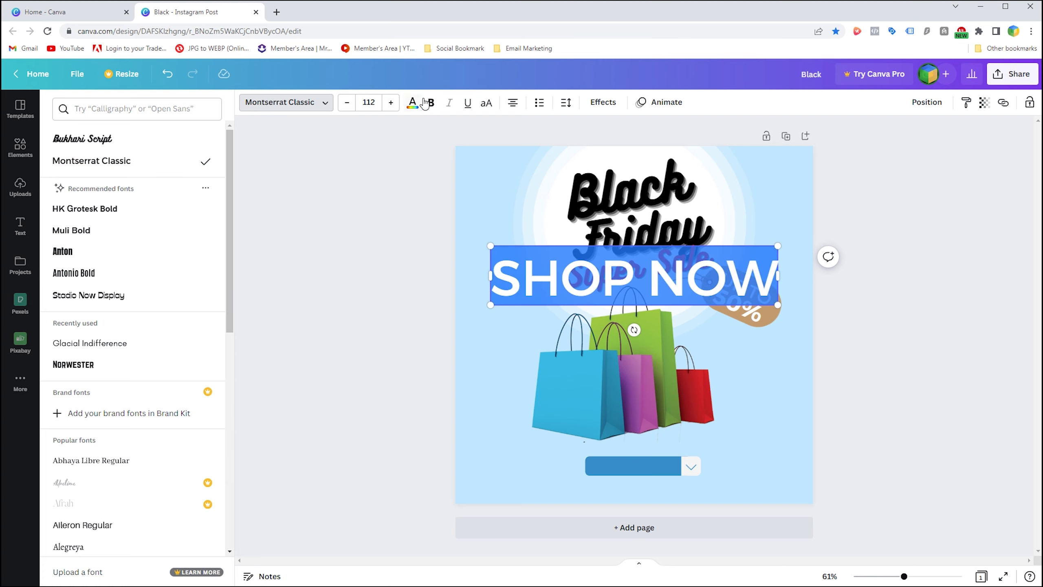
pyautogui.click(431, 103)
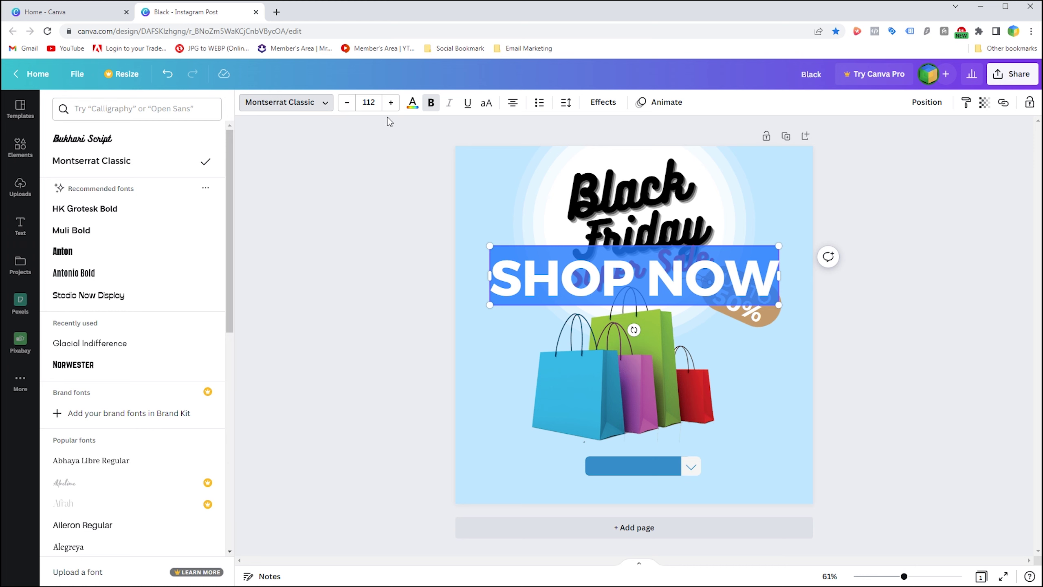
pyautogui.click(413, 103)
pyautogui.moveTo(489, 246)
pyautogui.mouseDown()
pyautogui.moveTo(608, 295)
pyautogui.moveTo(706, 286)
pyautogui.moveTo(631, 457)
pyautogui.mouseUp()
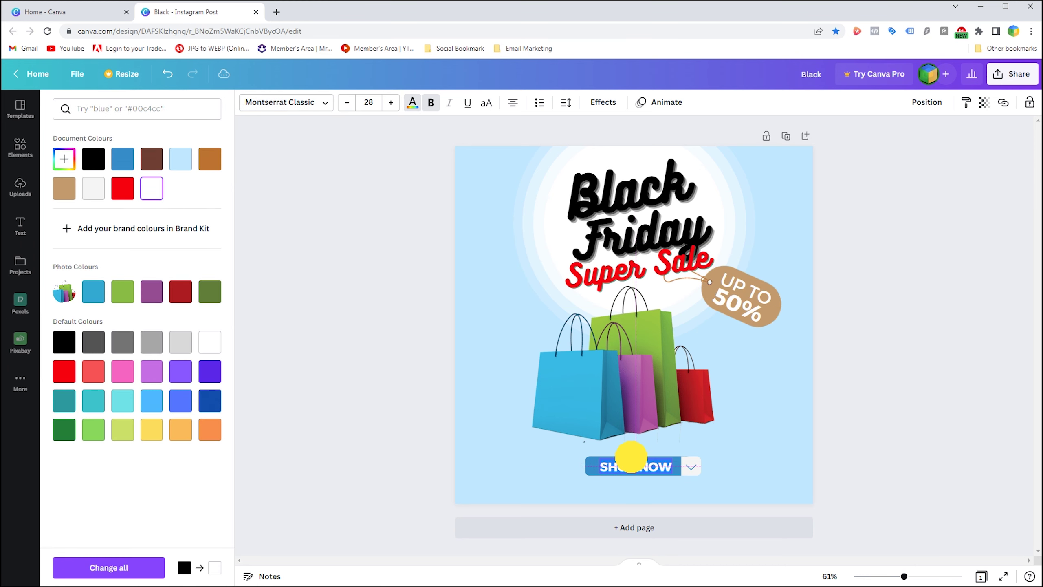
pyautogui.click(726, 451)
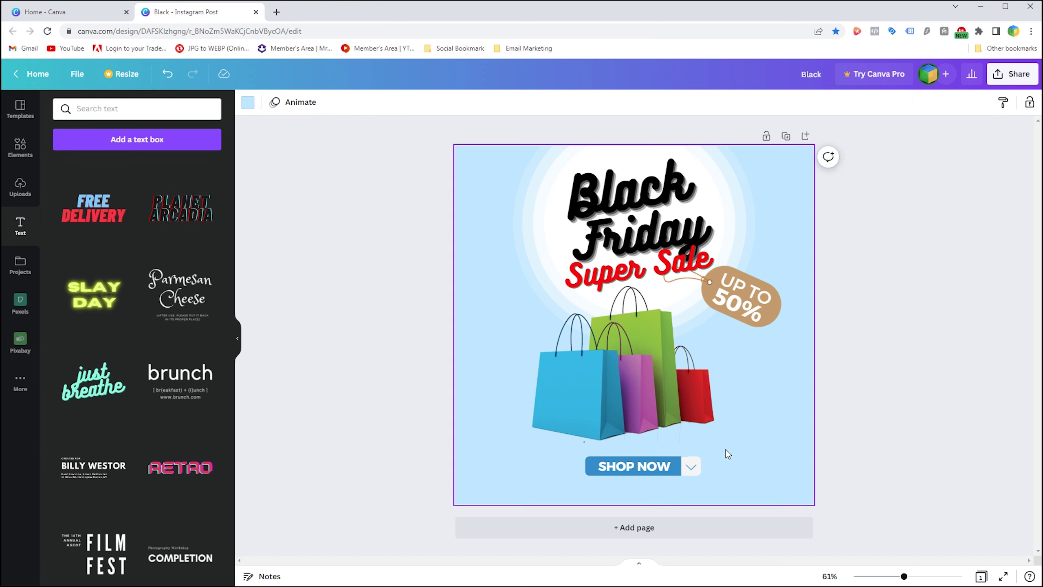
# - Add the halftone dots graphic from the Recently used elements
pyautogui.click(663, 464)
pyautogui.click(763, 418)
pyautogui.click(656, 476)
pyautogui.click(755, 456)
pyautogui.click(35, 150)
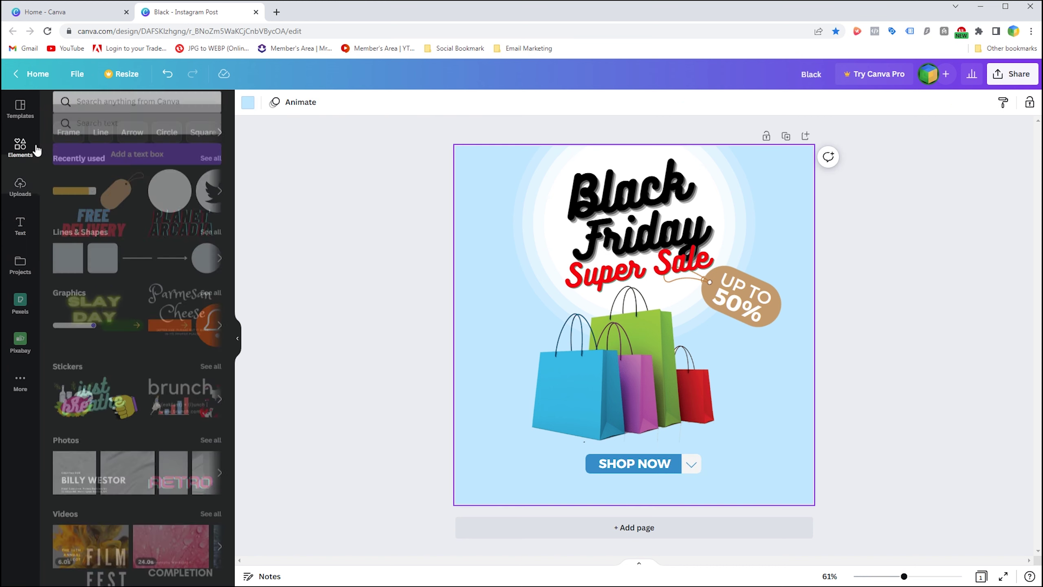
pyautogui.click(219, 202)
pyautogui.click(218, 202)
pyautogui.click(151, 198)
# - Recolour the halftone dots blue and enlarge them behind the bags at lower right
pyautogui.moveTo(612, 355); pyautogui.dragTo(692, 392)
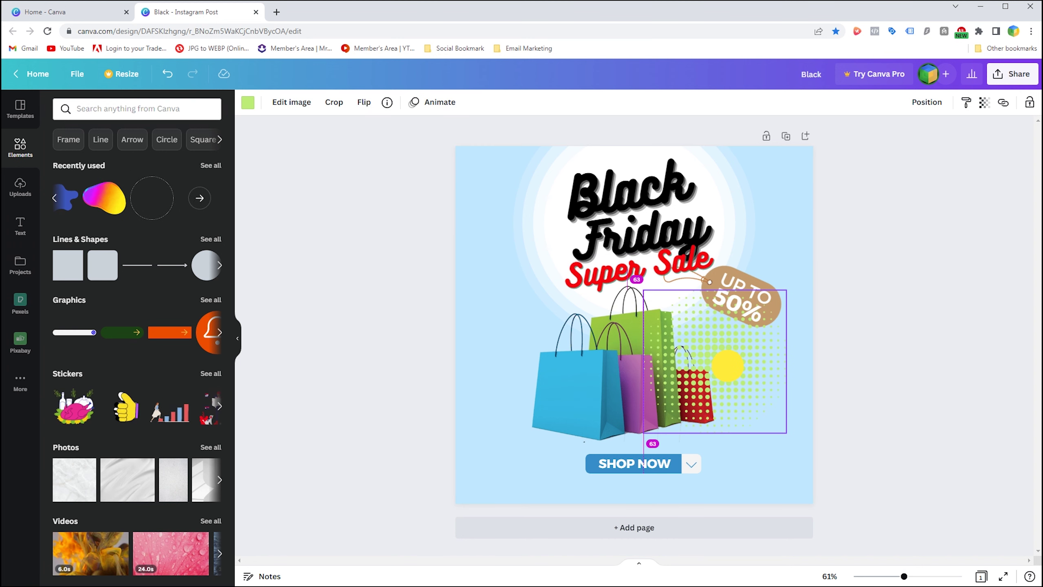
pyautogui.click(248, 102)
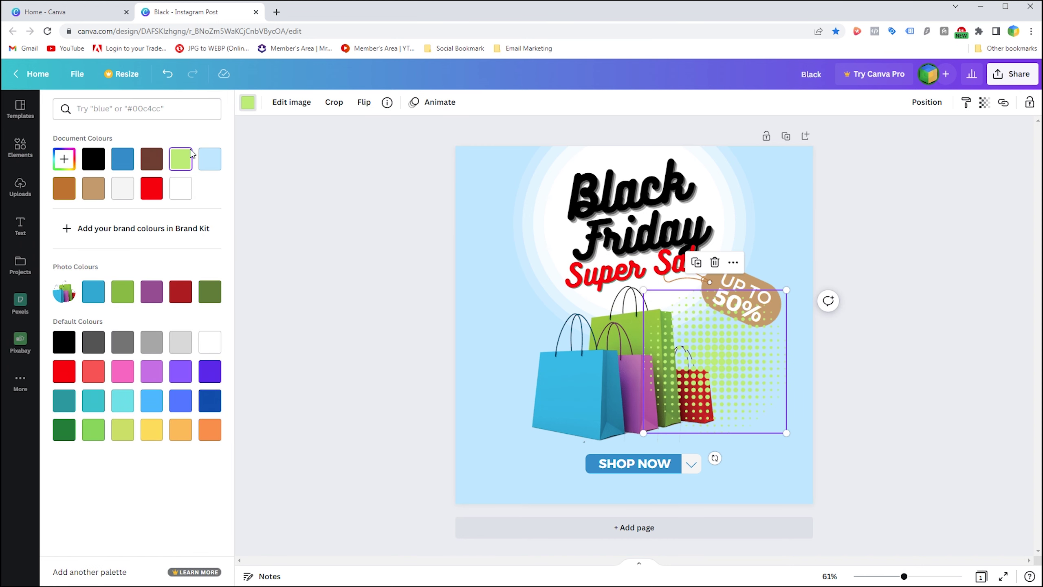
pyautogui.click(122, 159)
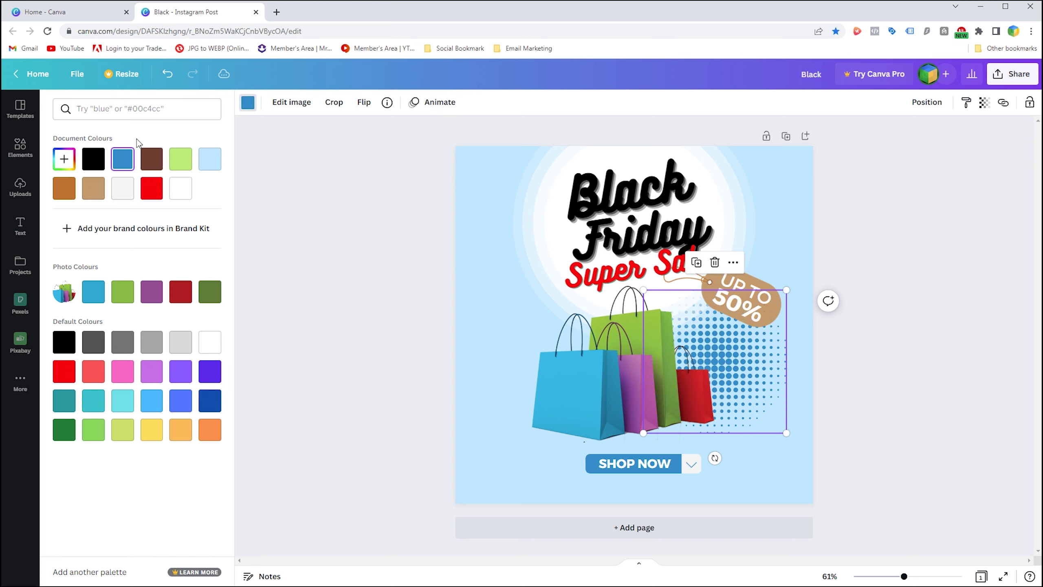
pyautogui.moveTo(786, 434); pyautogui.dragTo(807, 449)
pyautogui.moveTo(746, 394)
pyautogui.mouseDown()
pyautogui.moveTo(556, 267)
pyautogui.moveTo(559, 256)
pyautogui.mouseUp()
# - Shrink a copy of the halftone dots, make it white and place it at upper left
pyautogui.moveTo(442, 168); pyautogui.dragTo(496, 204)
pyautogui.moveTo(510, 260); pyautogui.dragTo(503, 240)
pyautogui.click(180, 188)
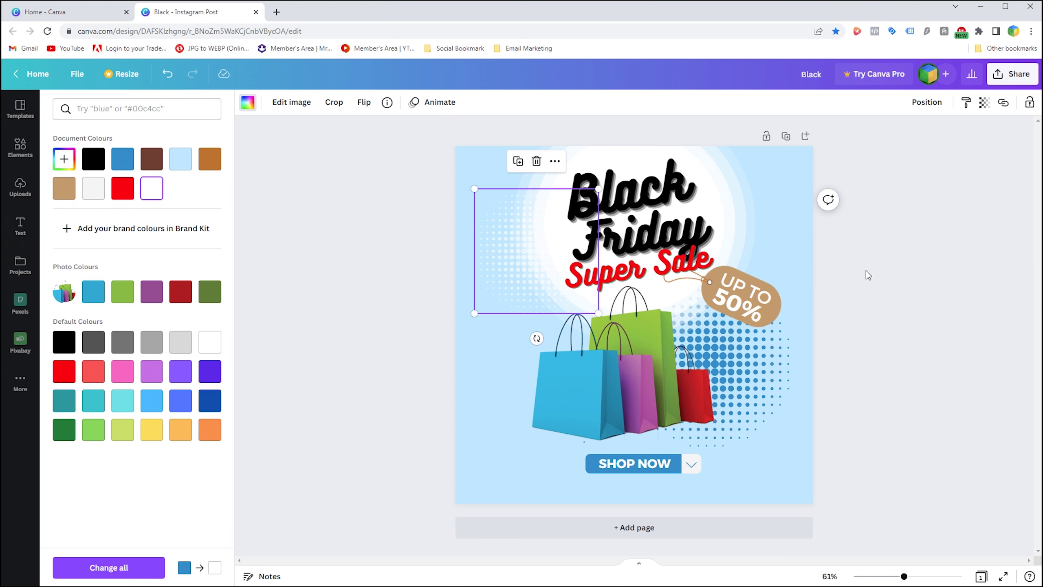
pyautogui.press('Escape')
pyautogui.press('Escape')
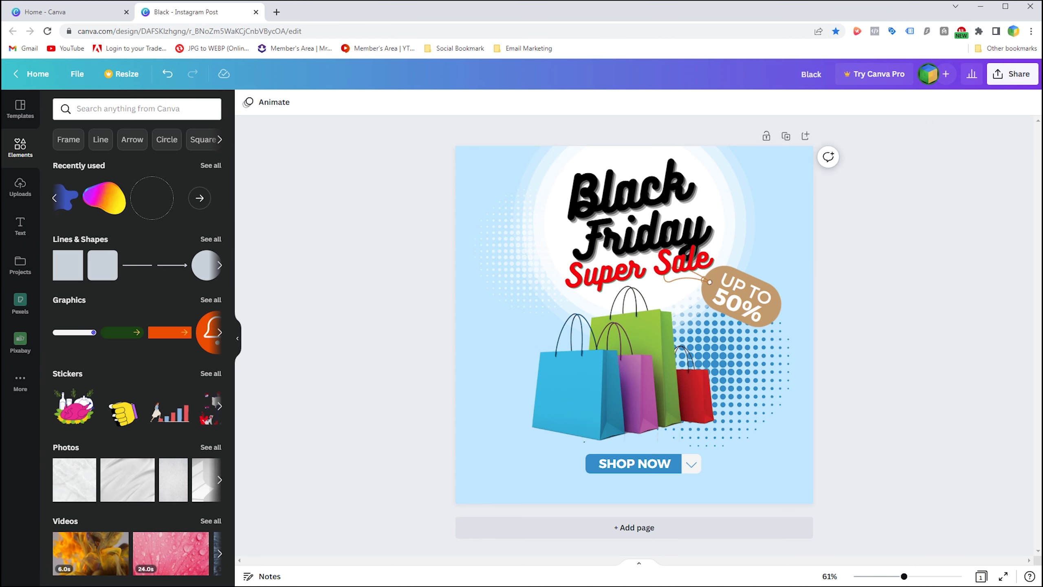
# - Add the blob graphic in medium blue, lower its transparency, and tuck it into the top-left corner
pyautogui.click(65, 198)
pyautogui.moveTo(612, 345)
pyautogui.mouseDown()
pyautogui.moveTo(476, 193)
pyautogui.moveTo(488, 193)
pyautogui.mouseUp()
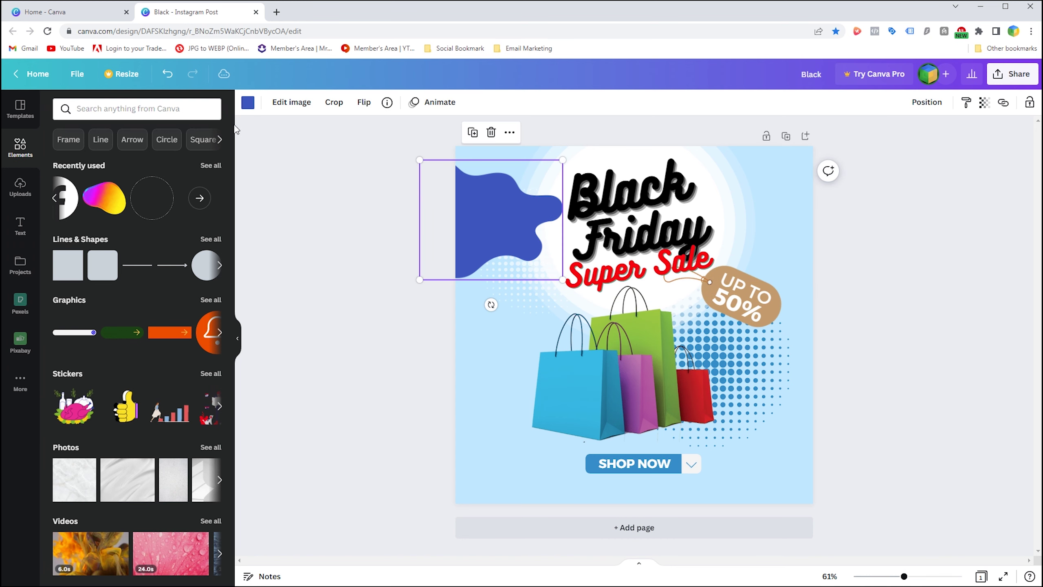
pyautogui.click(249, 104)
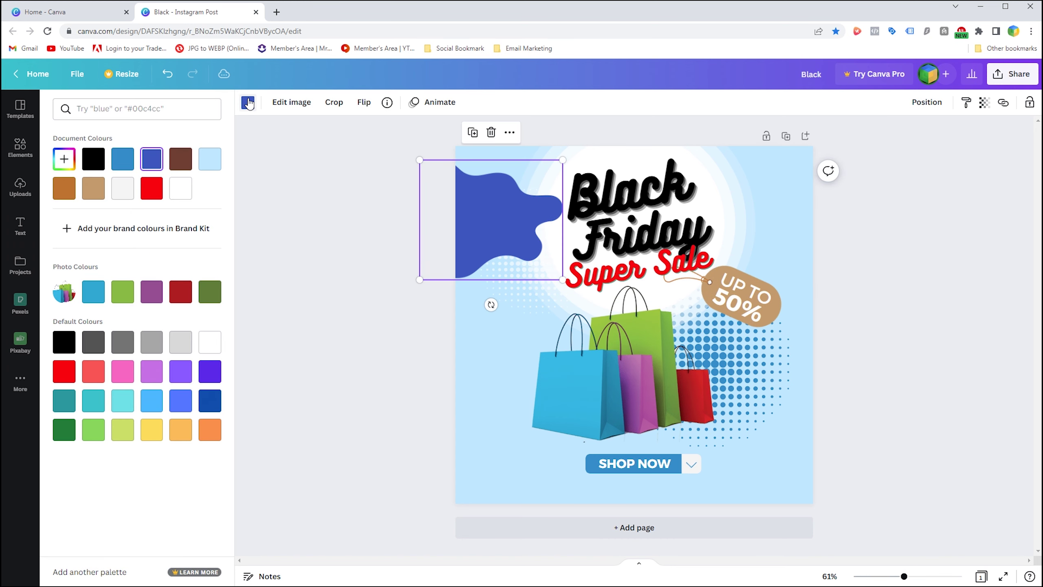
pyautogui.click(122, 159)
pyautogui.click(986, 104)
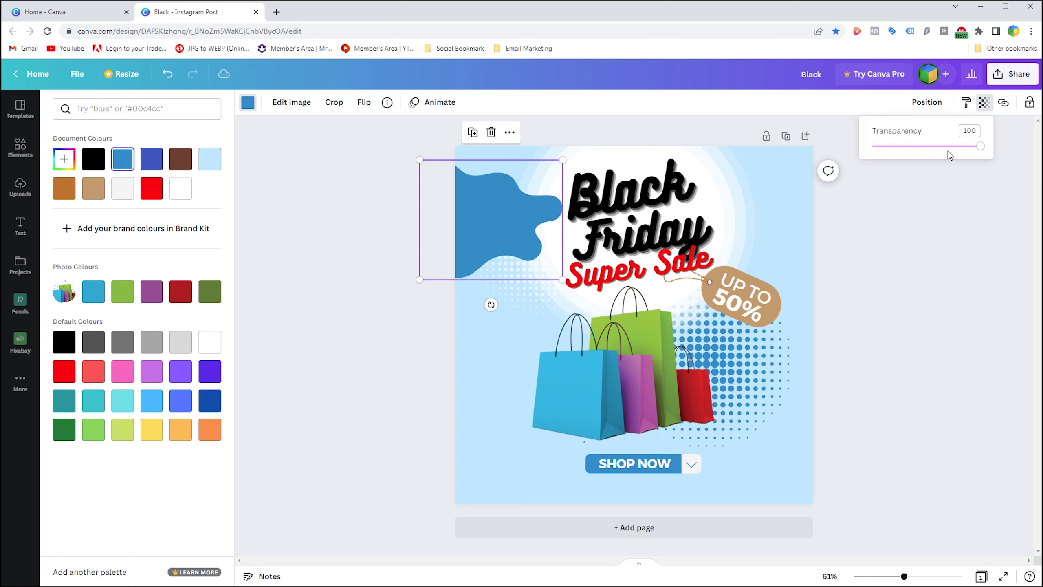
pyautogui.click(938, 146)
pyautogui.moveTo(466, 185)
pyautogui.mouseDown()
pyautogui.moveTo(440, 145)
pyautogui.moveTo(426, 152)
pyautogui.mouseUp()
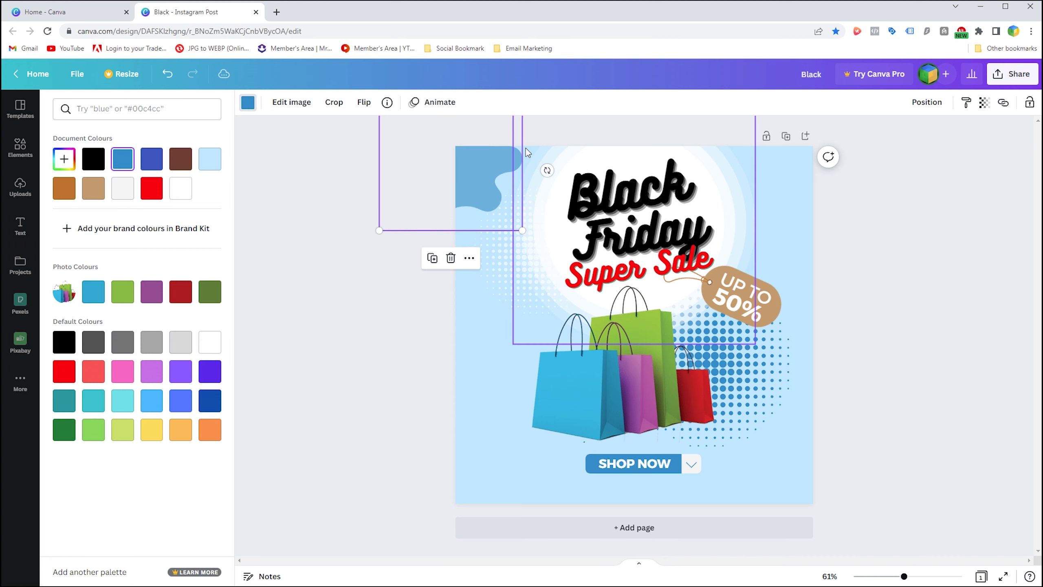
# - Change the blob's colour to a custom light blue
pyautogui.click(254, 106)
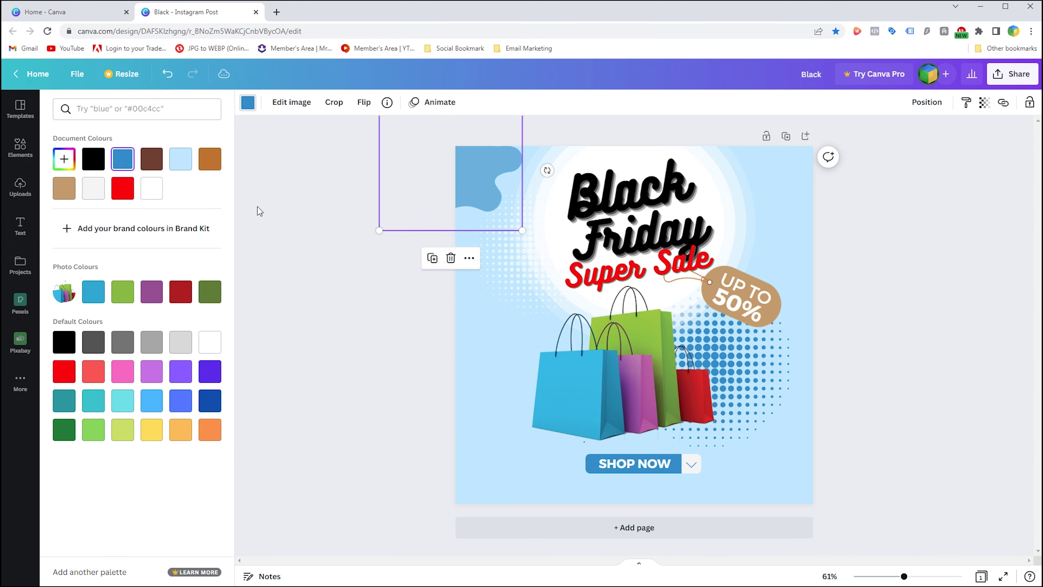
pyautogui.click(64, 159)
pyautogui.click(180, 187)
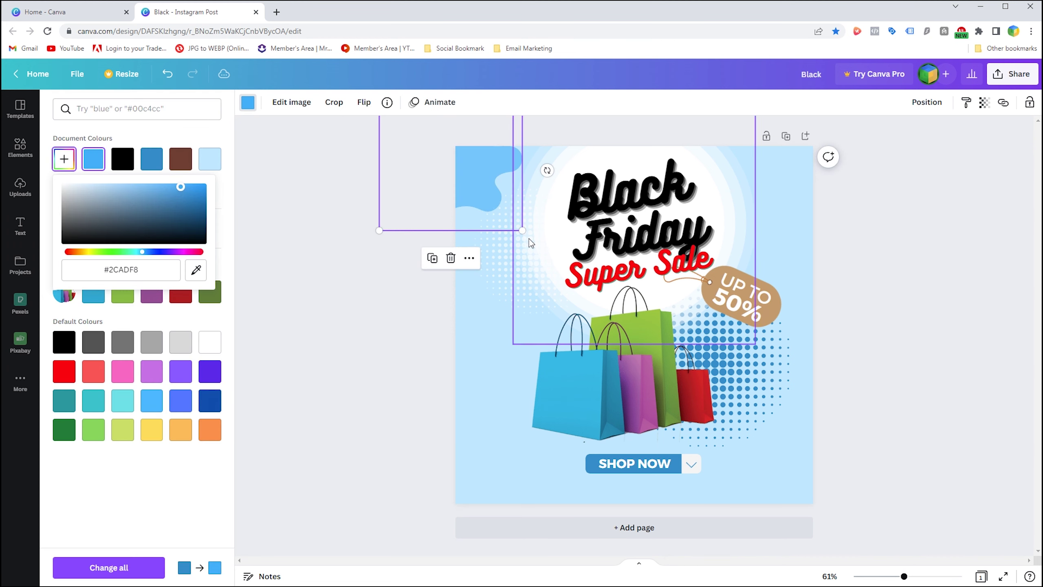
pyautogui.click(182, 193)
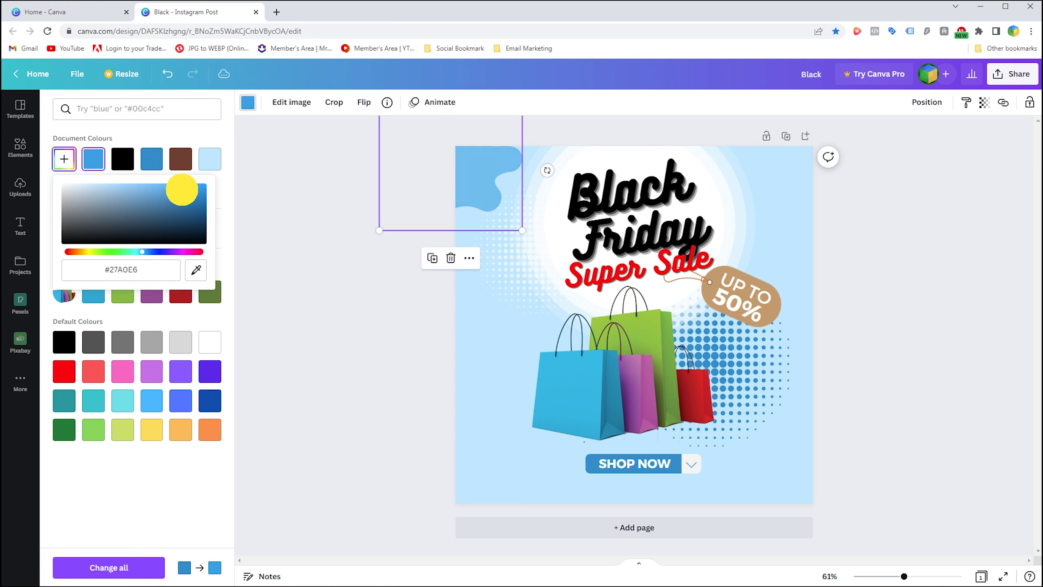
pyautogui.click(472, 189)
# - Rotate and enlarge the top-left blob, then move a copy to the bottom-left corner
pyautogui.moveTo(543, 189)
pyautogui.mouseDown()
pyautogui.moveTo(388, 144)
pyautogui.moveTo(522, 176)
pyautogui.mouseUp()
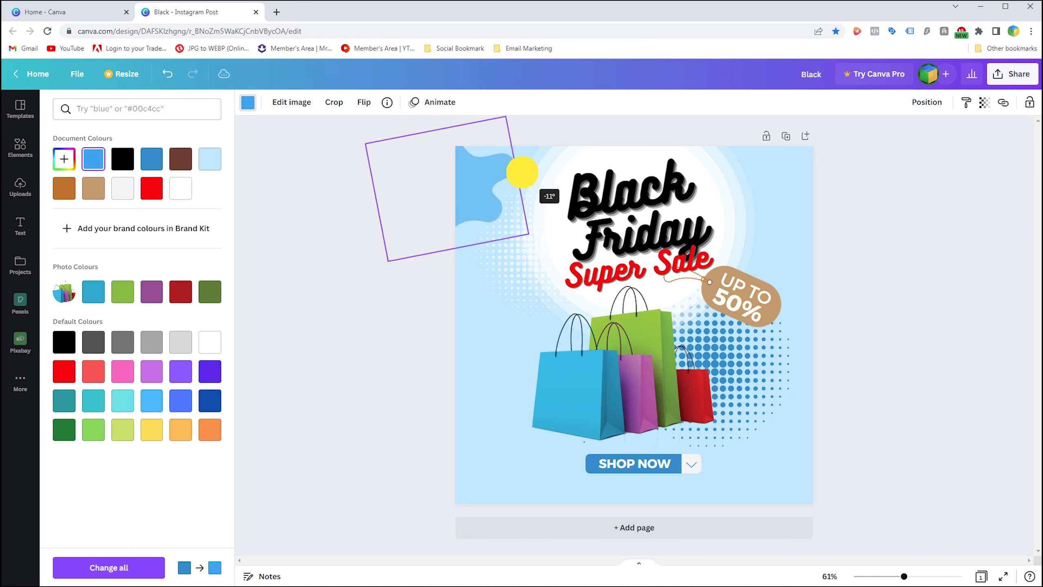
pyautogui.moveTo(522, 176)
pyautogui.mouseDown()
pyautogui.moveTo(530, 233)
pyautogui.moveTo(442, 184)
pyautogui.mouseUp()
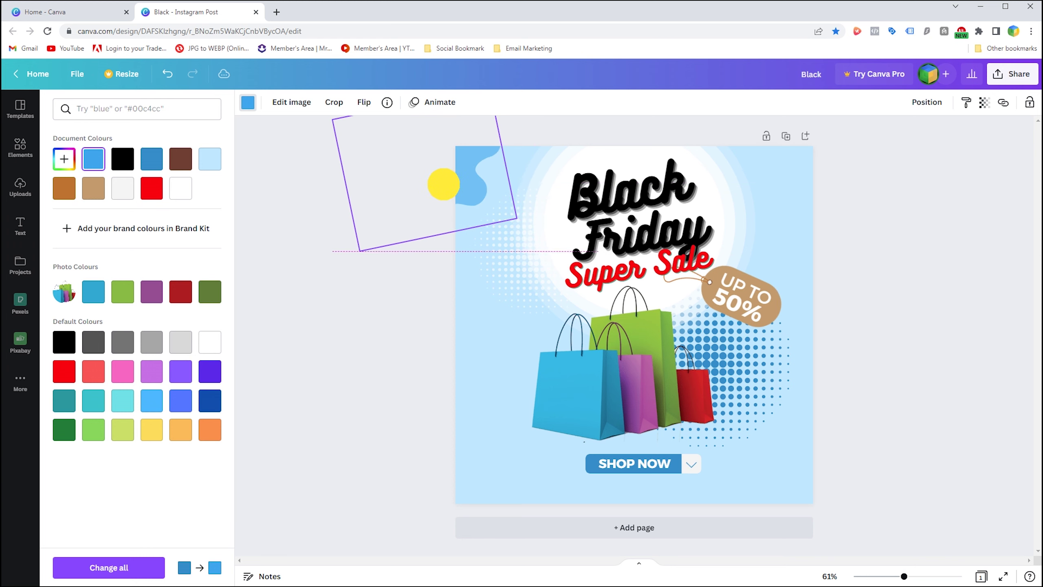
pyautogui.moveTo(519, 222); pyautogui.dragTo(527, 227)
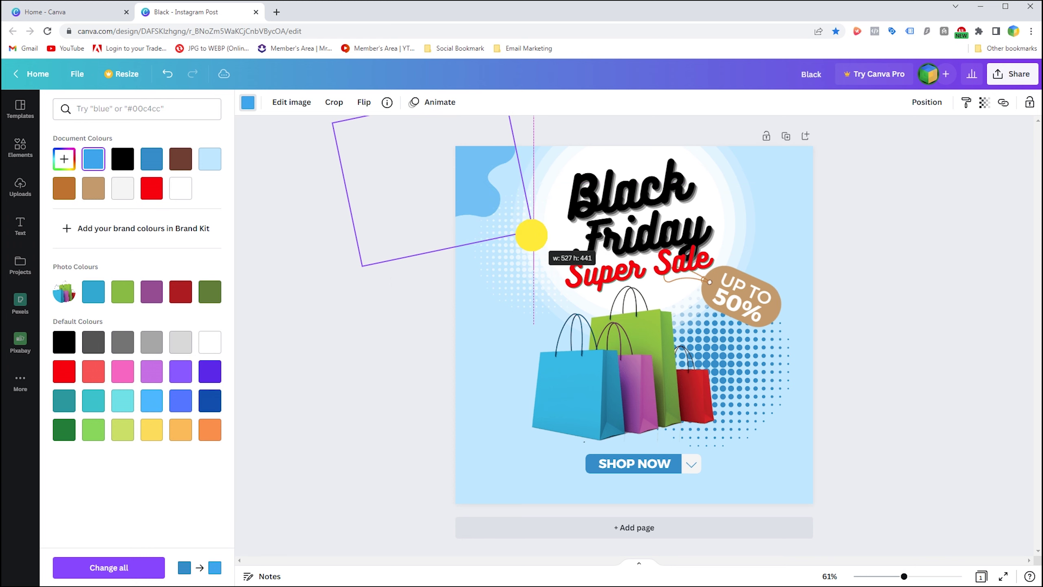
pyautogui.moveTo(469, 181); pyautogui.dragTo(458, 345)
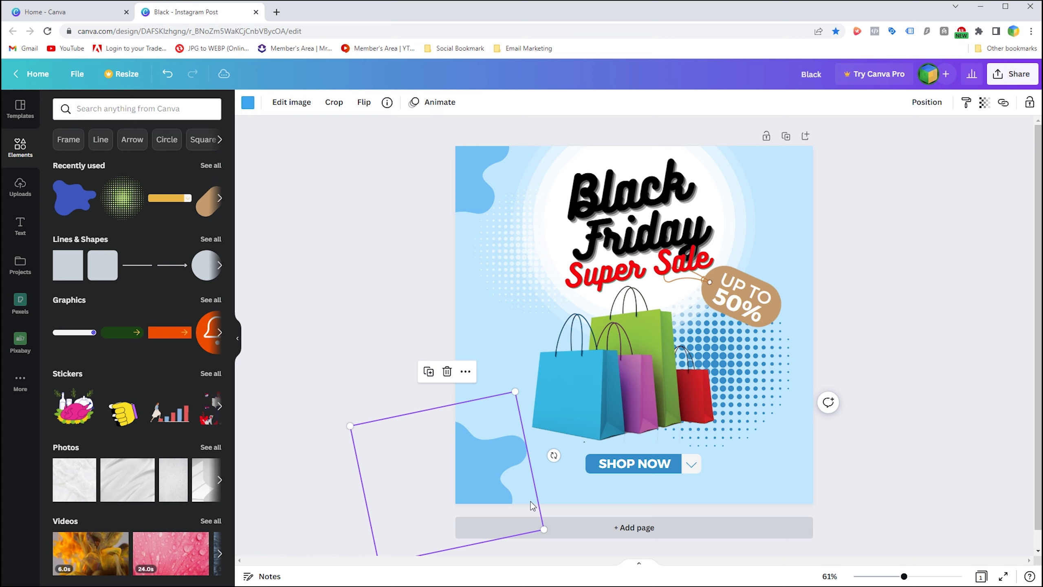
# - Rotate, reposition and resize the bottom-left blob to fit its corner
pyautogui.moveTo(467, 553)
pyautogui.mouseDown()
pyautogui.moveTo(227, 400)
pyautogui.moveTo(393, 567)
pyautogui.mouseUp()
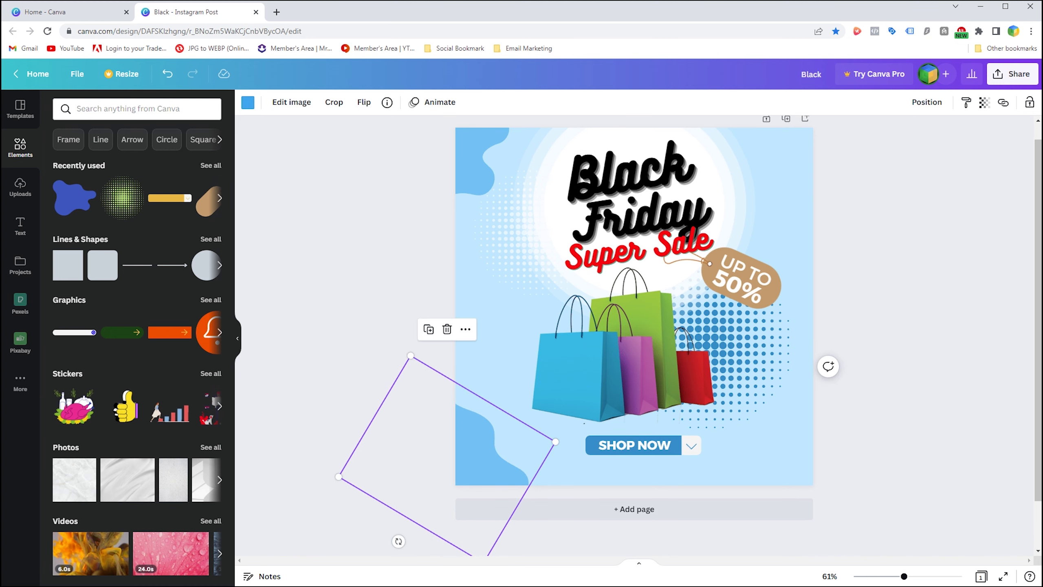
pyautogui.moveTo(470, 437); pyautogui.dragTo(518, 463)
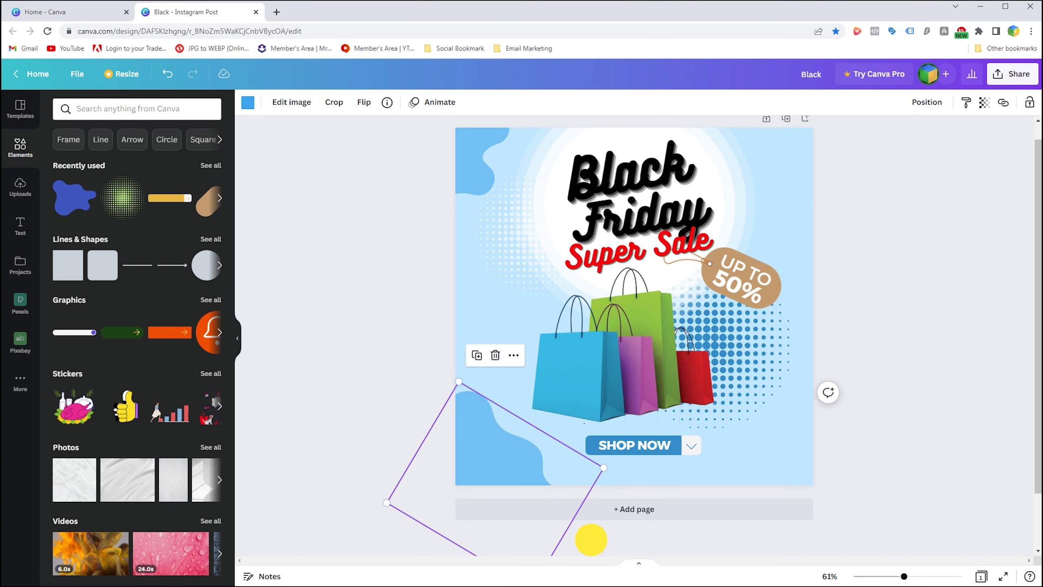
pyautogui.moveTo(591, 539); pyautogui.dragTo(601, 508)
pyautogui.moveTo(522, 462); pyautogui.dragTo(536, 473)
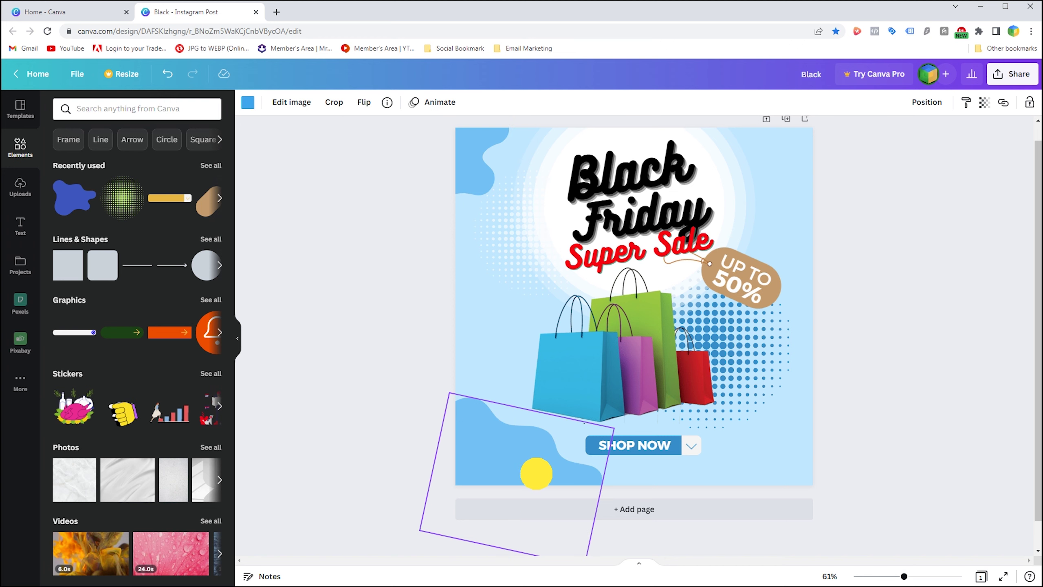
pyautogui.moveTo(614, 427); pyautogui.dragTo(620, 423)
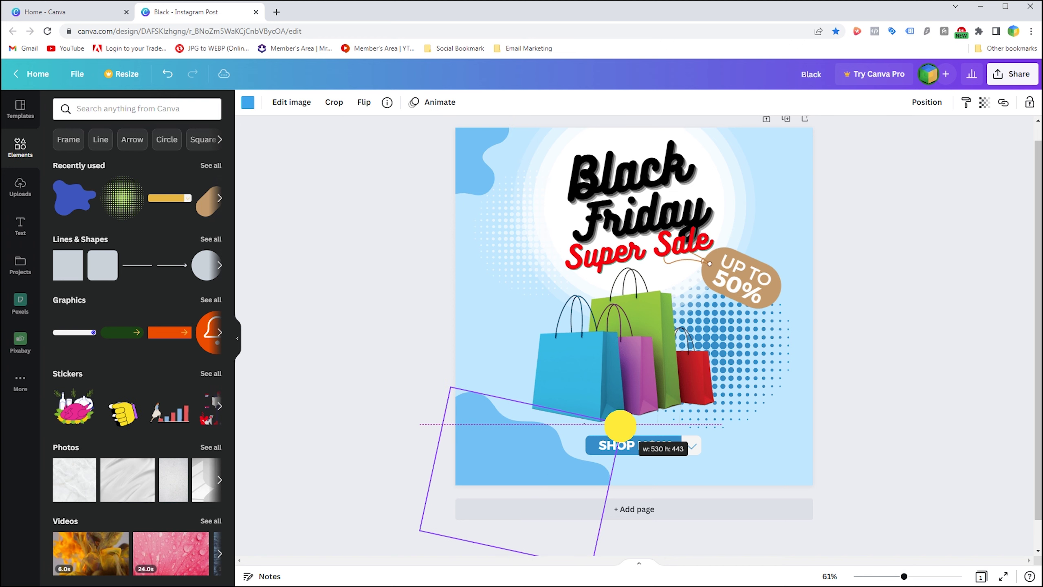
# - Place a rotated, resized blob copy in the bottom-right corner
pyautogui.click(507, 475)
pyautogui.moveTo(507, 476); pyautogui.dragTo(755, 479)
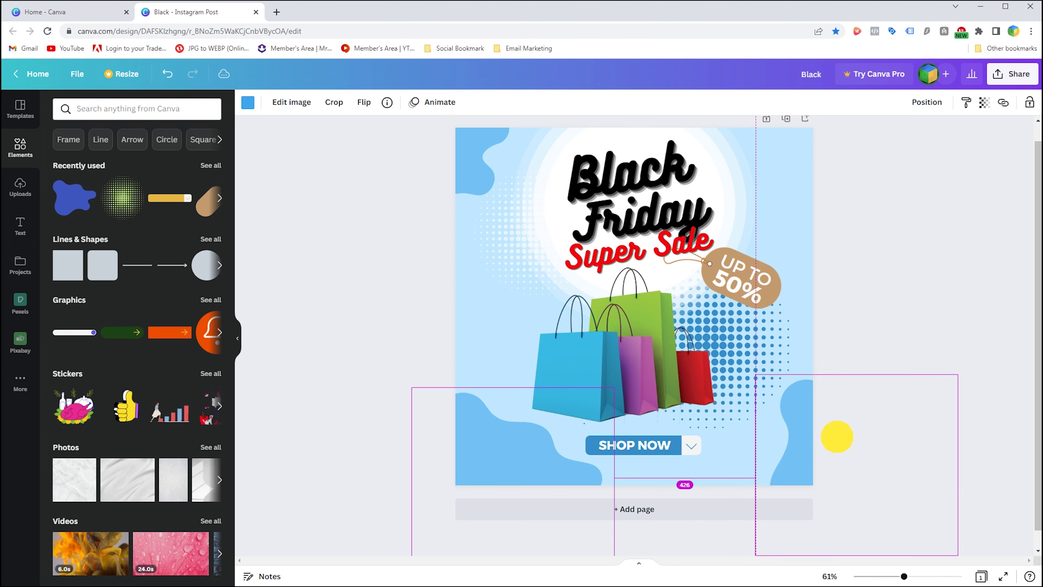
pyautogui.moveTo(755, 478); pyautogui.dragTo(825, 499)
pyautogui.moveTo(826, 548)
pyautogui.mouseDown()
pyautogui.moveTo(885, 540)
pyautogui.moveTo(857, 532)
pyautogui.moveTo(868, 528)
pyautogui.mouseUp()
pyautogui.moveTo(840, 444); pyautogui.dragTo(859, 416)
pyautogui.moveTo(925, 326)
pyautogui.mouseDown()
pyautogui.moveTo(852, 338)
pyautogui.moveTo(912, 346)
pyautogui.mouseUp()
pyautogui.moveTo(891, 520); pyautogui.dragTo(903, 510)
pyautogui.moveTo(789, 457)
pyautogui.mouseDown()
pyautogui.moveTo(775, 436)
pyautogui.moveTo(835, 438)
pyautogui.moveTo(836, 449)
pyautogui.mouseUp()
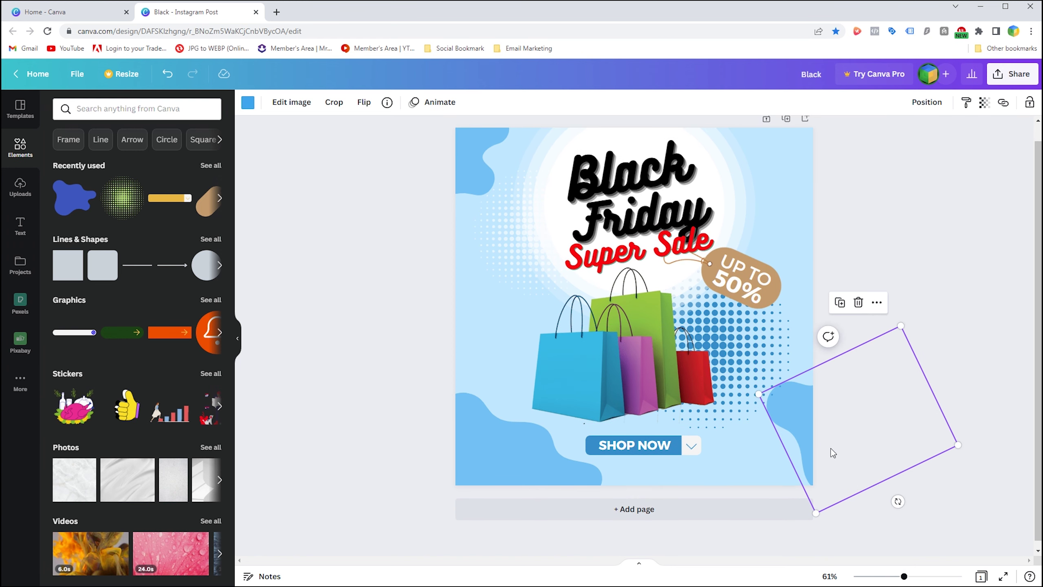
# - Place a rotated, shrunken blob copy in the top-right corner
pyautogui.click(790, 427)
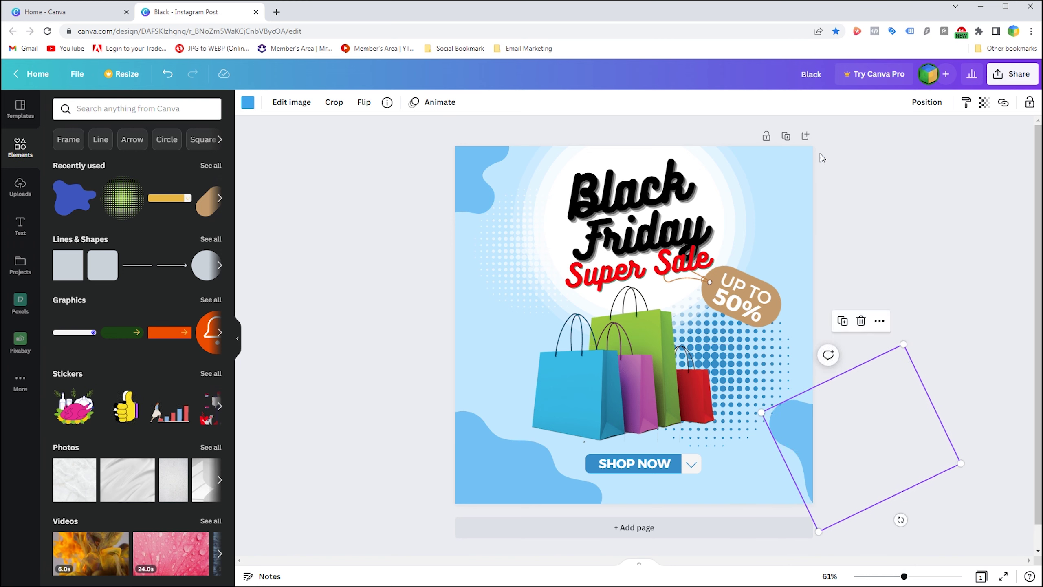
pyautogui.moveTo(899, 452); pyautogui.dragTo(892, 160)
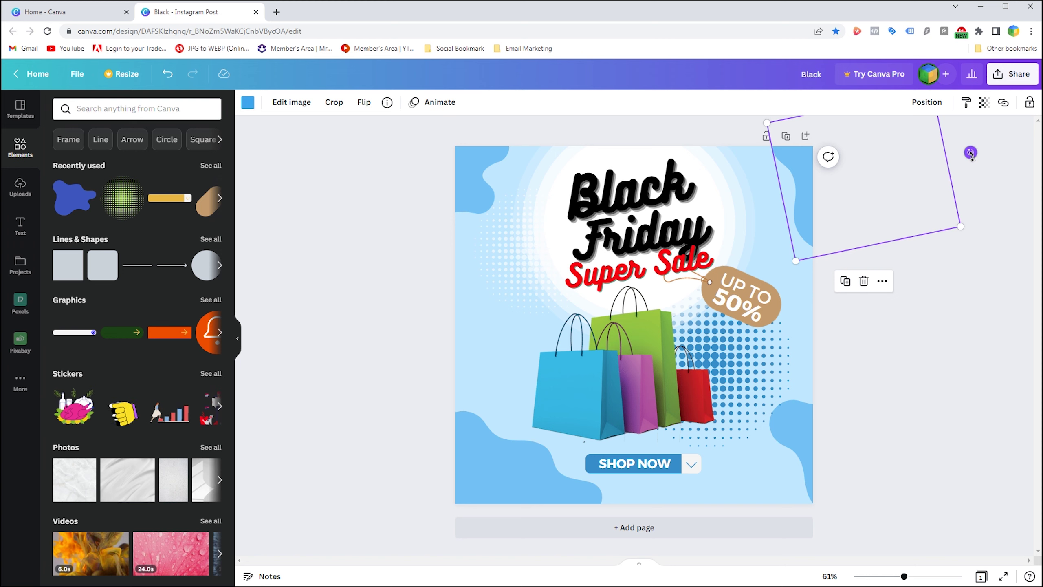
pyautogui.moveTo(971, 153)
pyautogui.mouseDown()
pyautogui.moveTo(967, 140)
pyautogui.moveTo(774, 181)
pyautogui.mouseUp()
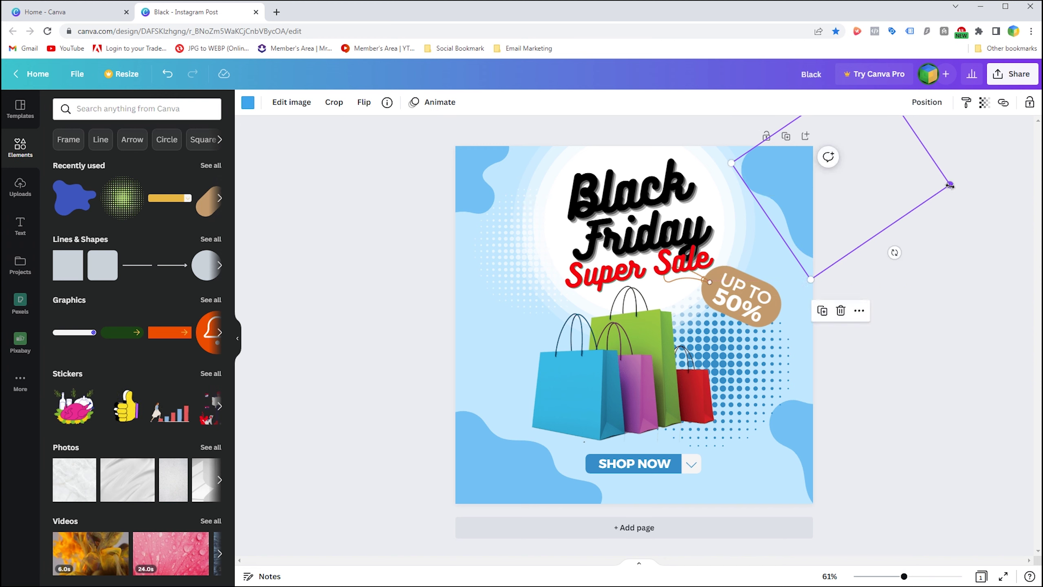
pyautogui.moveTo(950, 185); pyautogui.dragTo(921, 182)
pyautogui.moveTo(826, 188); pyautogui.dragTo(833, 191)
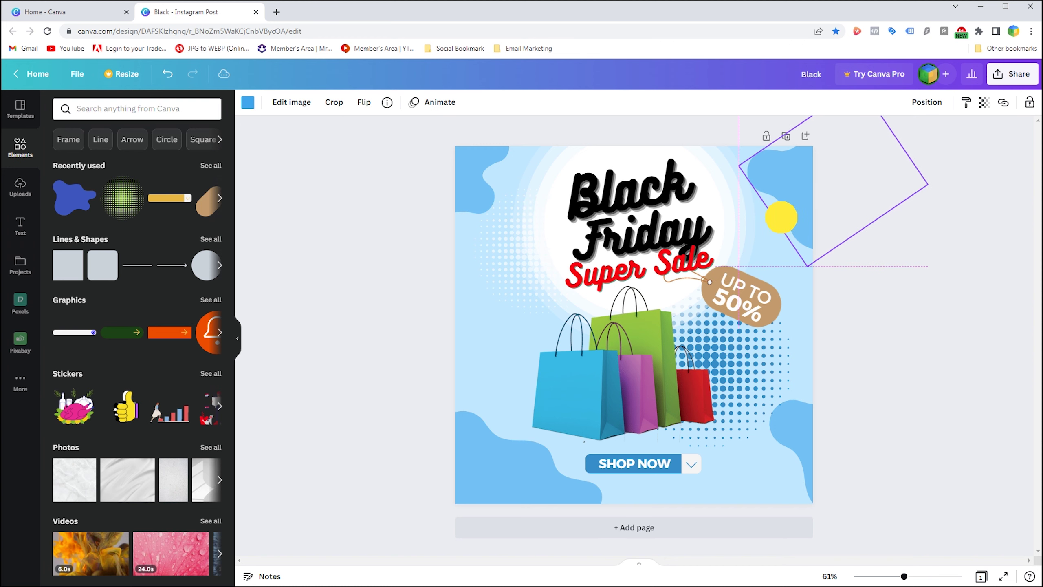
pyautogui.moveTo(780, 217); pyautogui.dragTo(858, 298)
pyautogui.press('Delete')
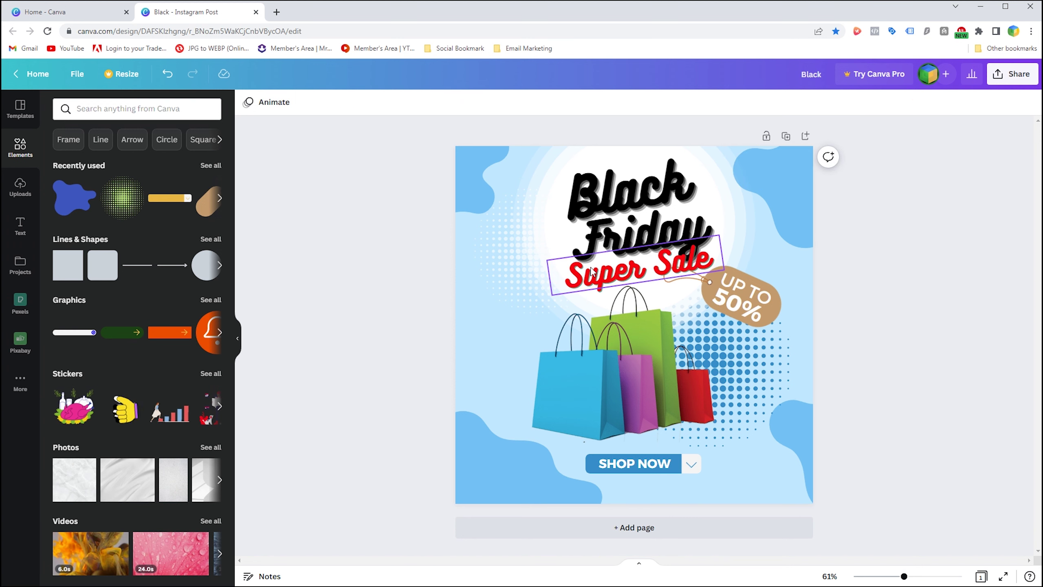
# - Add the Facebook and Twitter icons, making the Twitter icon white and small at bottom-left
pyautogui.click(220, 199)
pyautogui.click(218, 199)
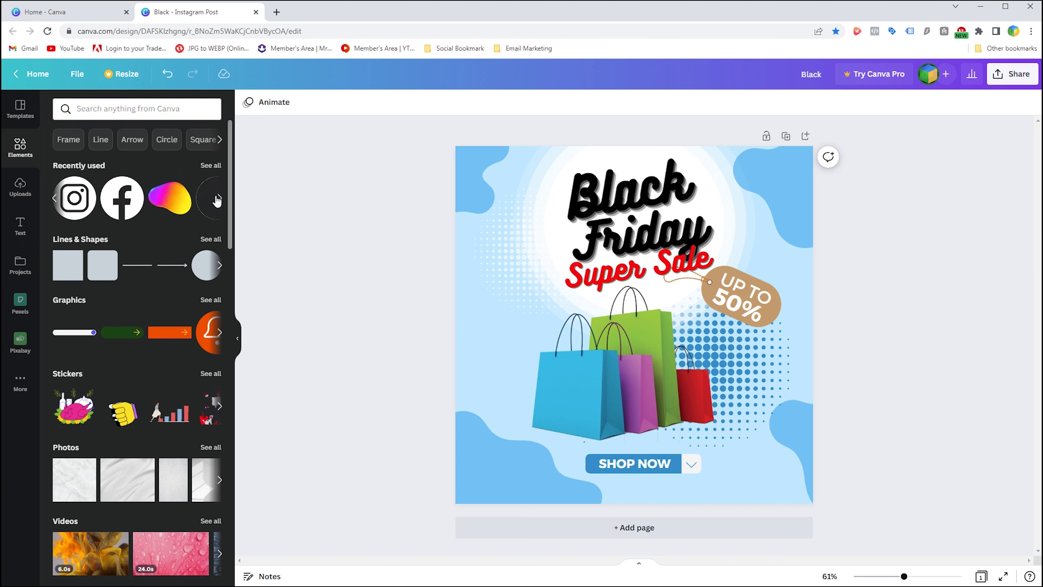
pyautogui.click(122, 199)
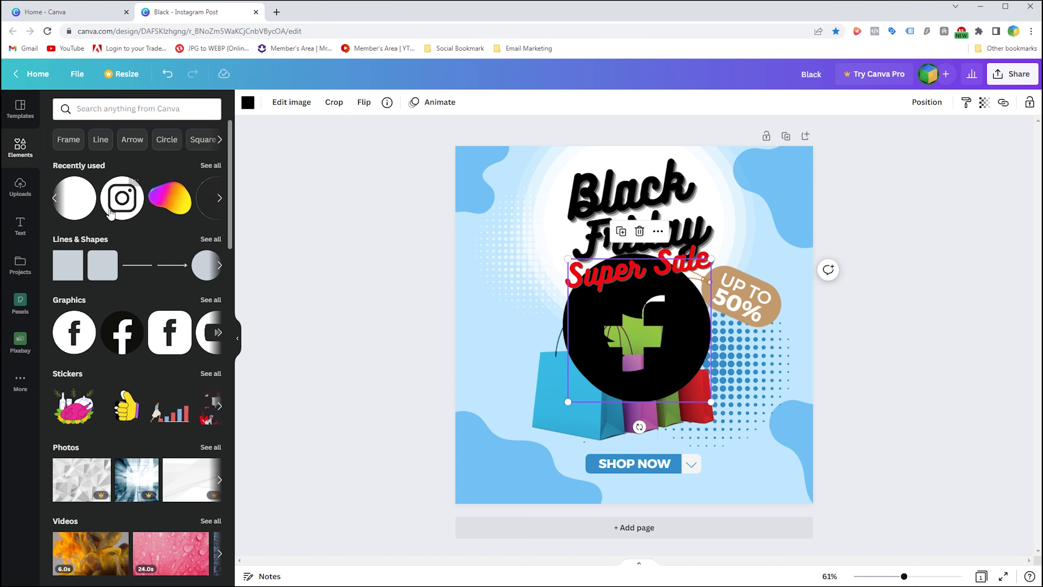
pyautogui.click(57, 202)
pyautogui.click(71, 200)
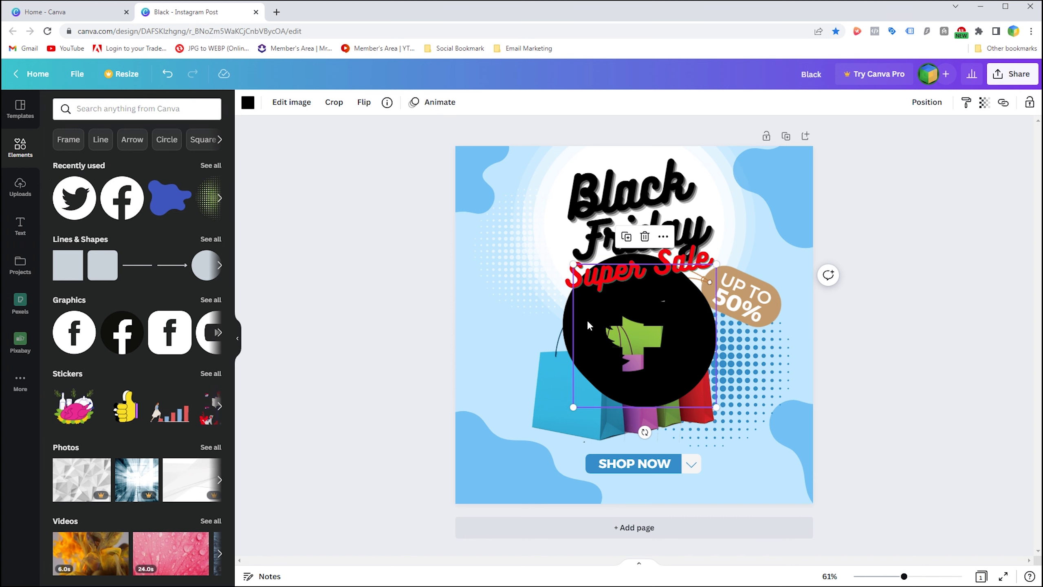
pyautogui.click(248, 102)
pyautogui.click(180, 188)
pyautogui.moveTo(615, 335); pyautogui.dragTo(516, 431)
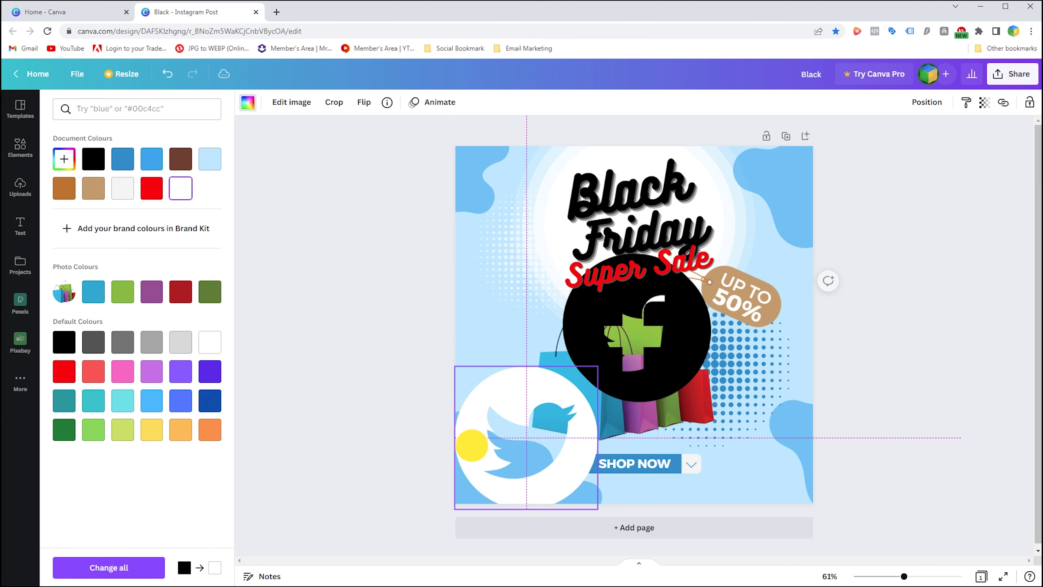
pyautogui.moveTo(618, 360)
pyautogui.mouseDown()
pyautogui.moveTo(496, 480)
pyautogui.moveTo(535, 481)
pyautogui.mouseUp()
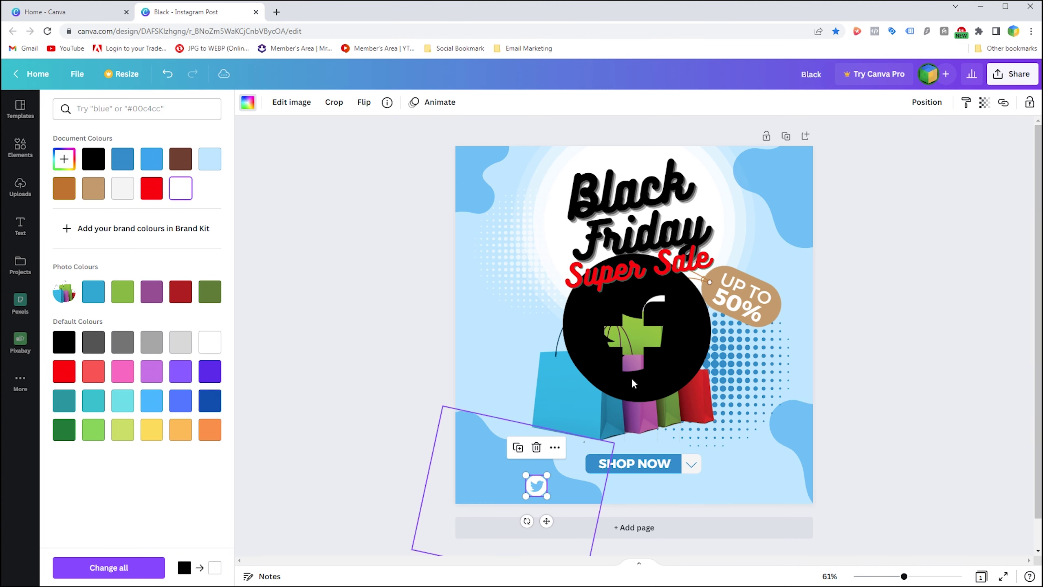
pyautogui.hotkey('ctrl', 'z')
pyautogui.press('Delete')
# - Make the Facebook icon white and small, placed left of the Twitter icon
pyautogui.moveTo(576, 322); pyautogui.dragTo(476, 343)
pyautogui.click(247, 102)
pyautogui.click(181, 188)
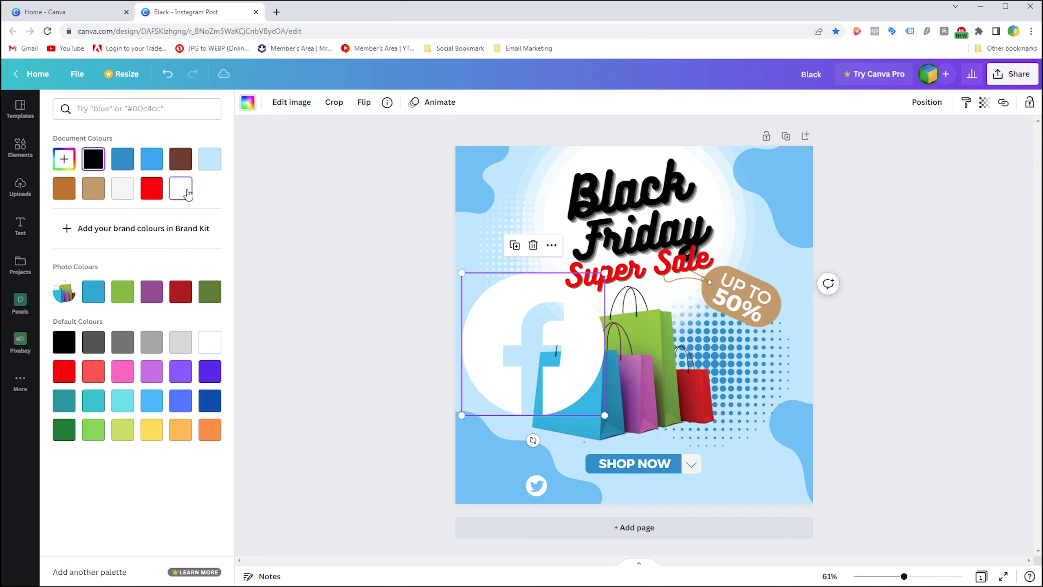
pyautogui.moveTo(605, 273); pyautogui.dragTo(488, 397)
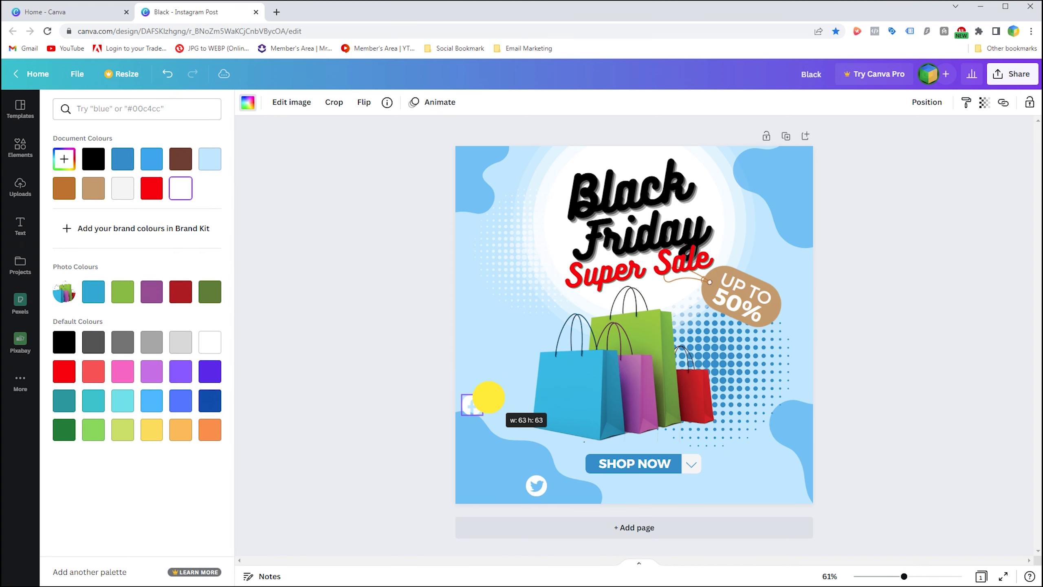
pyautogui.moveTo(472, 405)
pyautogui.mouseDown()
pyautogui.moveTo(500, 484)
pyautogui.moveTo(484, 485)
pyautogui.mouseUp()
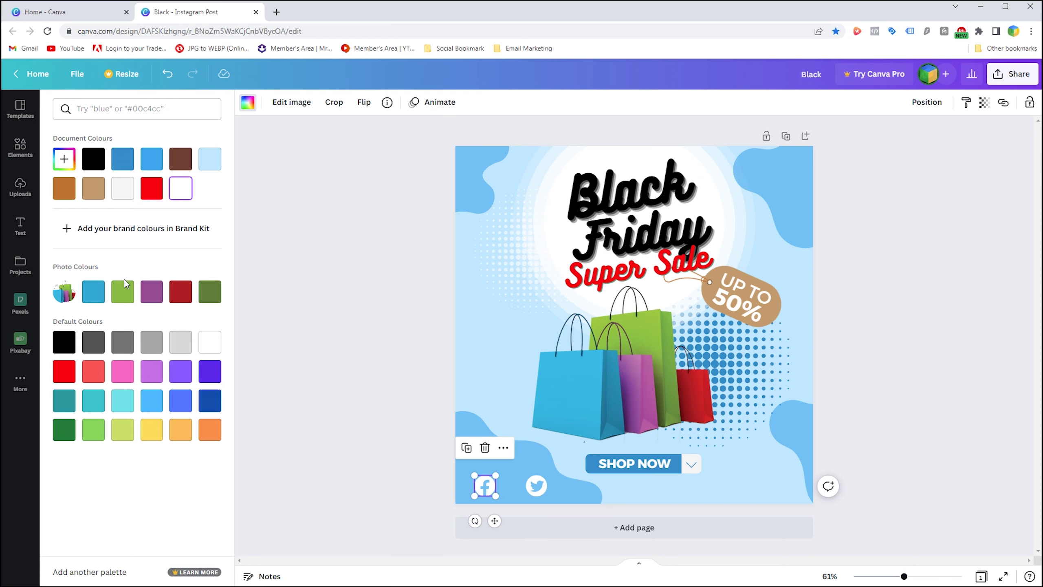
# - Add a small white Instagram icon between the Facebook and Twitter icons
pyautogui.click(13, 151)
pyautogui.click(223, 204)
pyautogui.click(119, 197)
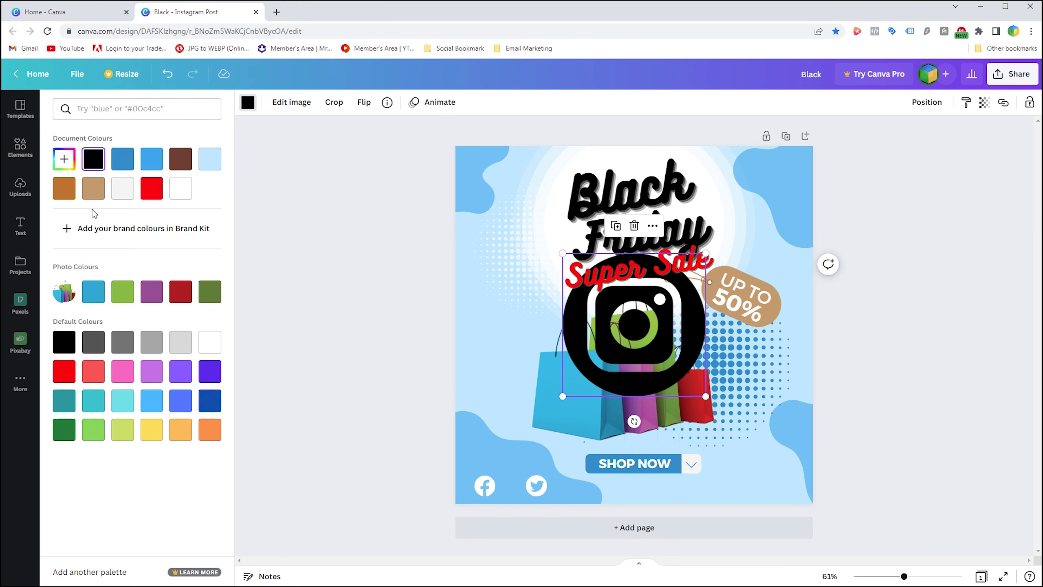
pyautogui.click(180, 188)
pyautogui.moveTo(577, 326); pyautogui.dragTo(479, 425)
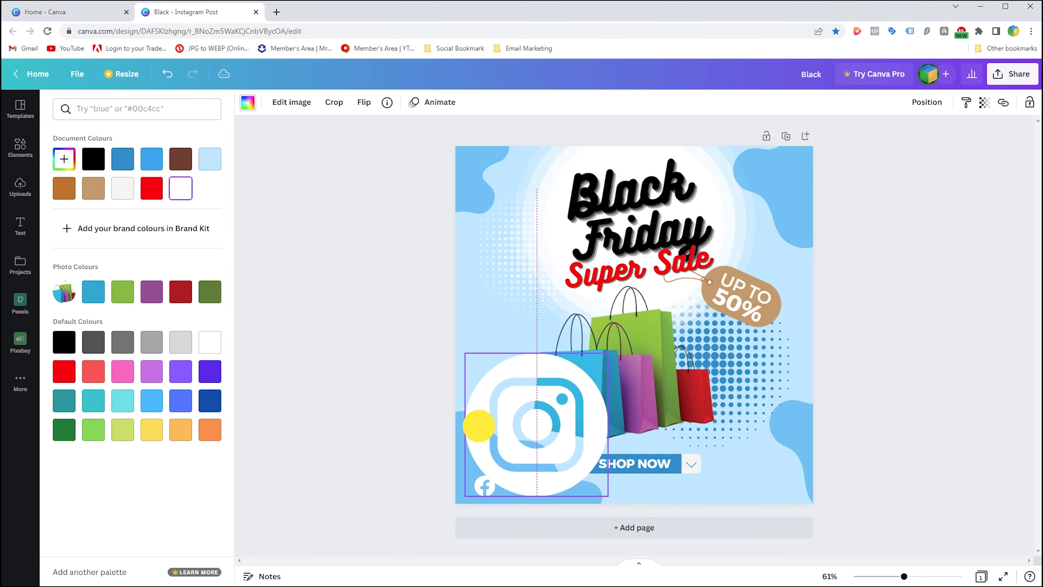
pyautogui.click(479, 426)
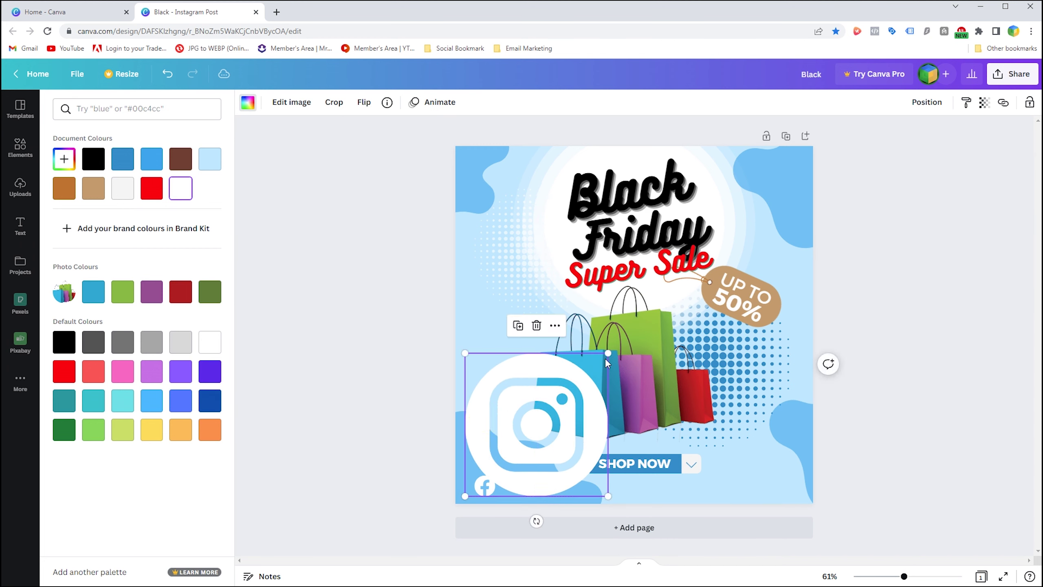
pyautogui.moveTo(606, 359); pyautogui.dragTo(485, 477)
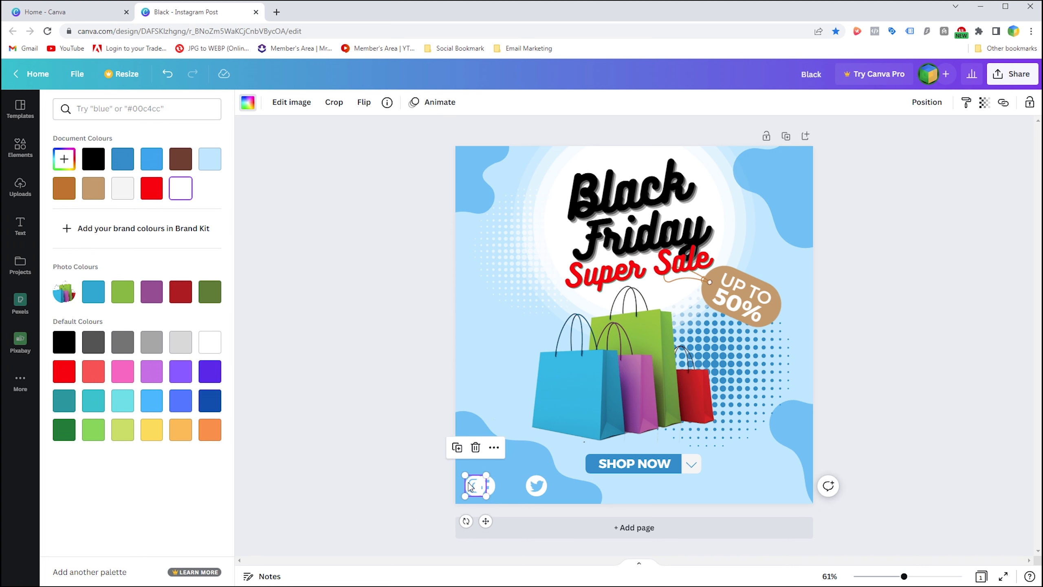
pyautogui.moveTo(472, 482); pyautogui.dragTo(505, 483)
# - Select all three social icons and shrink the row slightly
pyautogui.keyDown('shift'); pyautogui.click(541, 487); pyautogui.keyUp('shift')
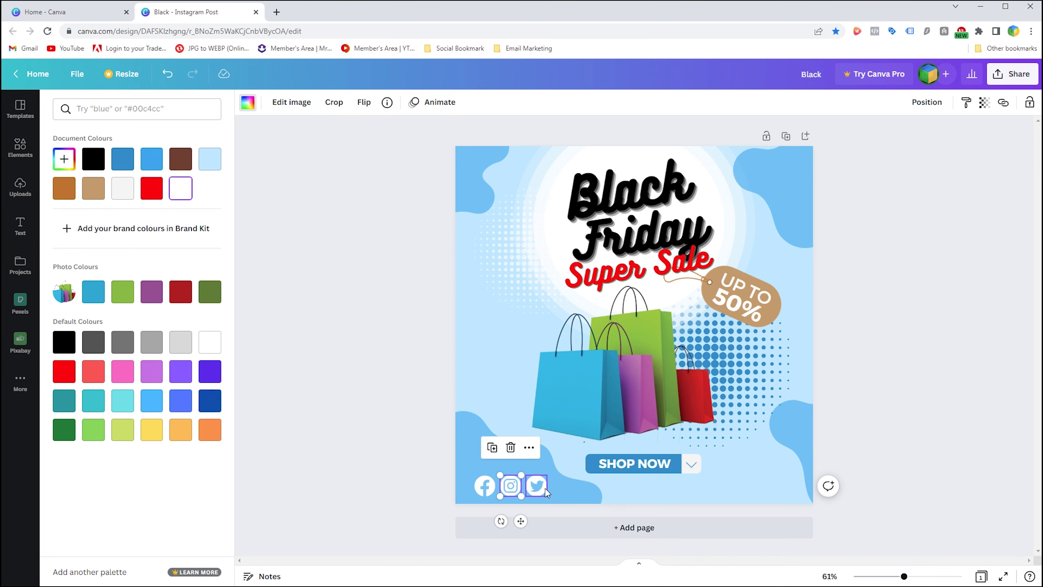
pyautogui.keyDown('shift'); pyautogui.click(485, 486); pyautogui.keyUp('shift')
pyautogui.moveTo(549, 476); pyautogui.dragTo(539, 482)
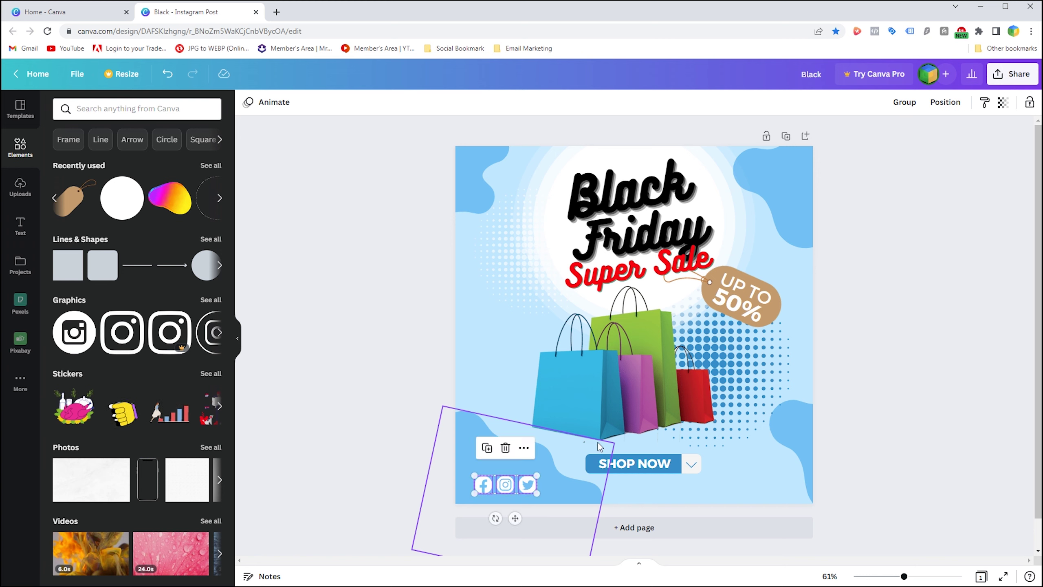
pyautogui.click(386, 340)
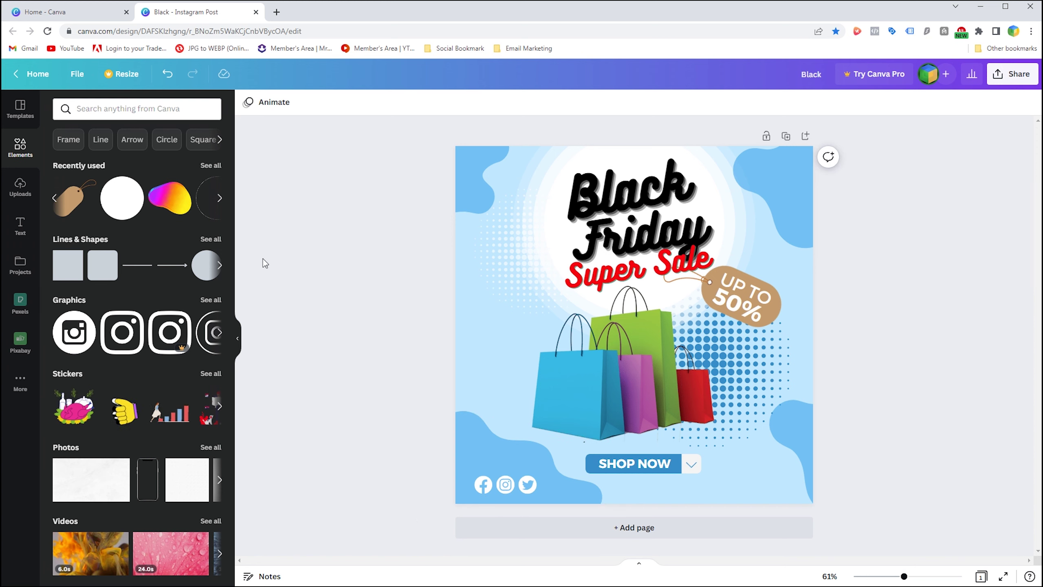
pyautogui.click(20, 225)
pyautogui.click(126, 139)
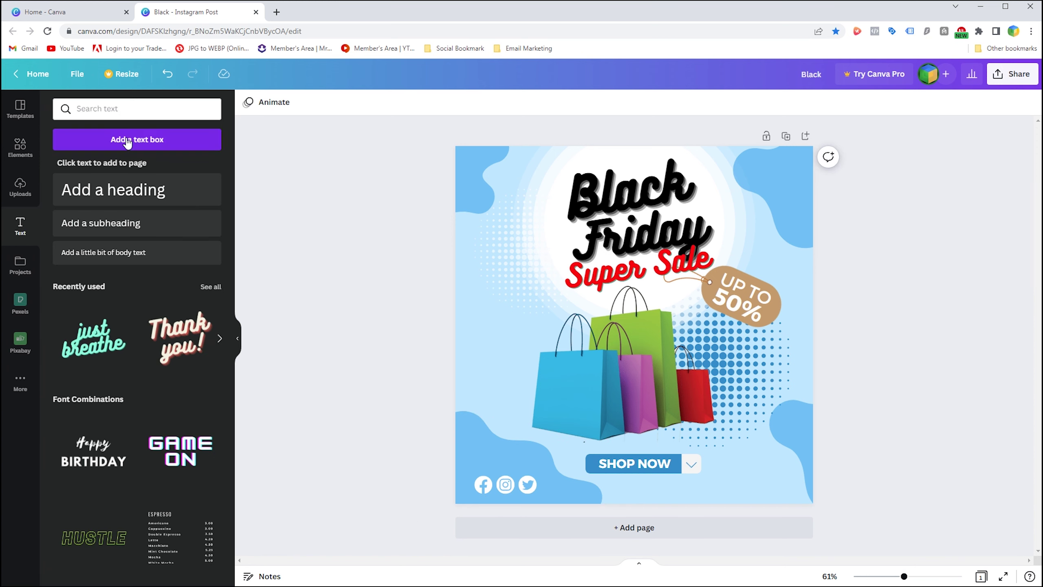
pyautogui.click(283, 102)
pyautogui.click(96, 159)
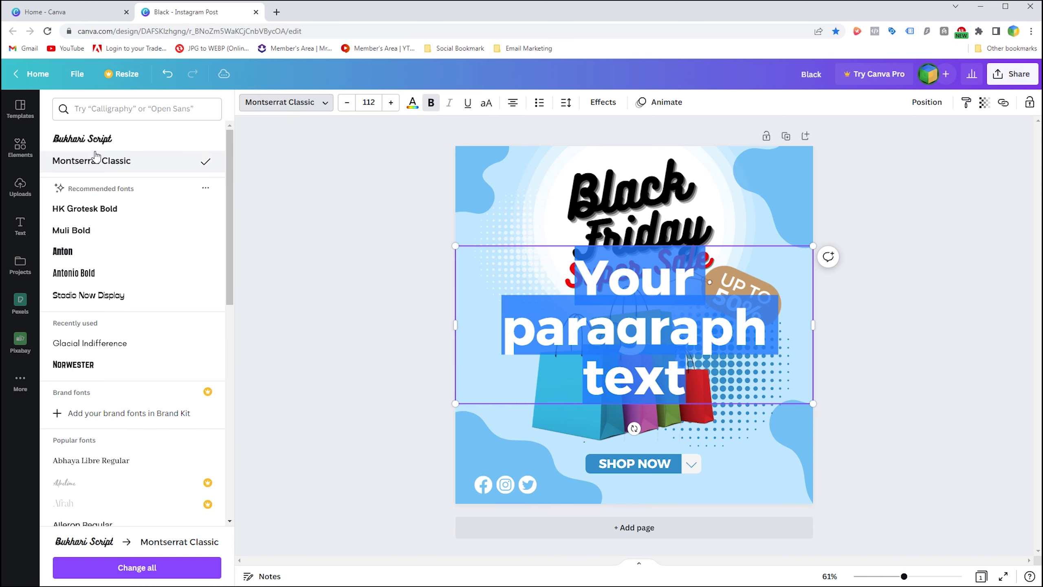
pyautogui.write('WWW.')
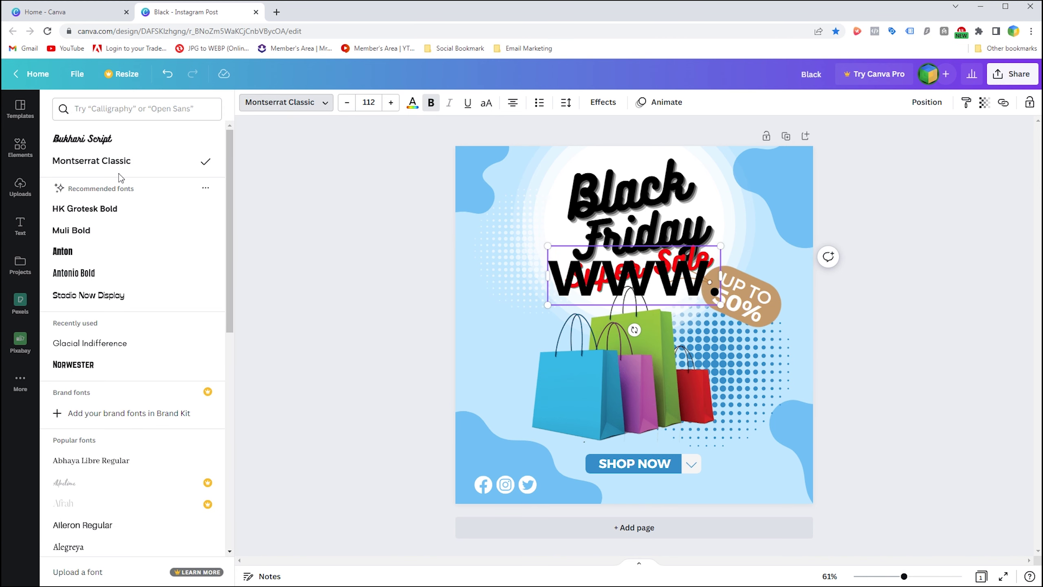
pyautogui.write('YOUR WEBSITE.C')
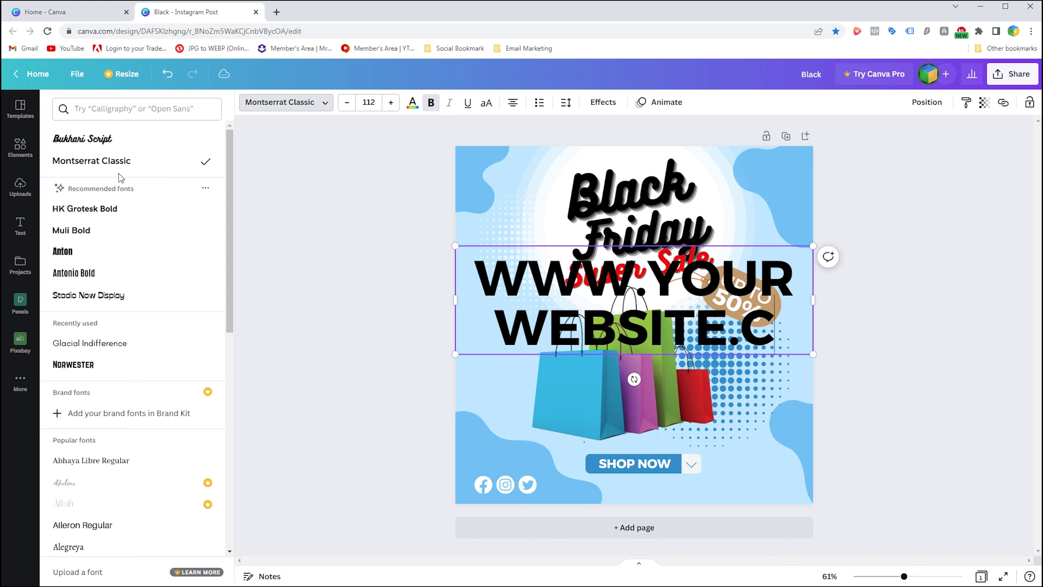
pyautogui.write('OM')
# - Make the website text white and reduce its font size
pyautogui.click(412, 102)
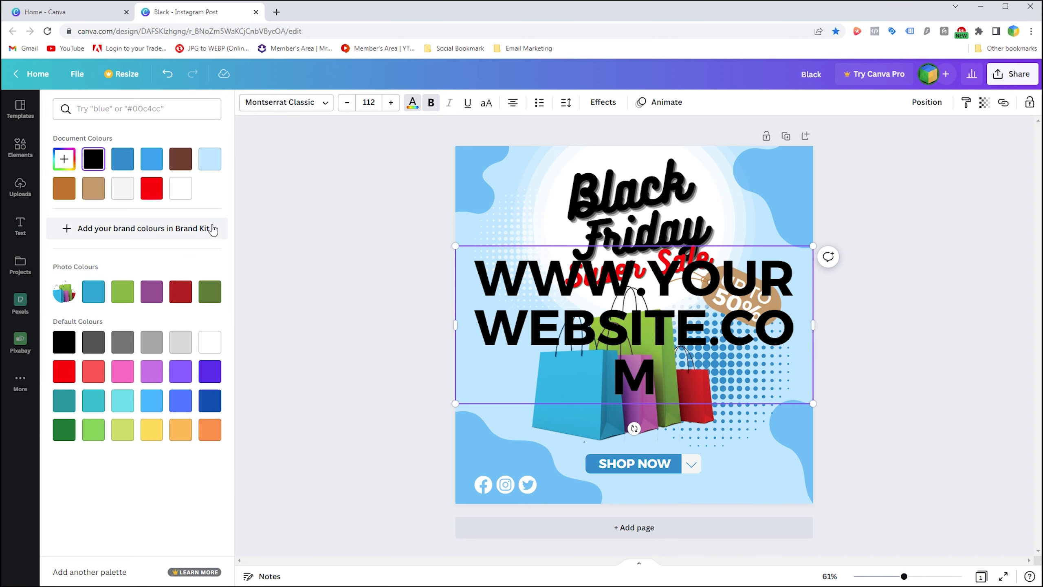
pyautogui.click(180, 188)
pyautogui.click(346, 102)
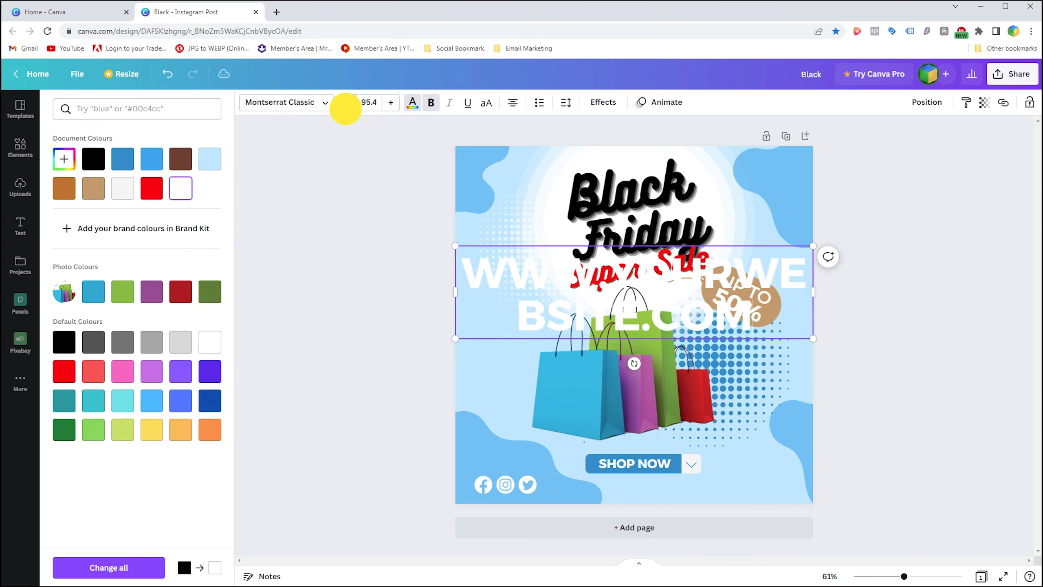
pyautogui.click(346, 102)
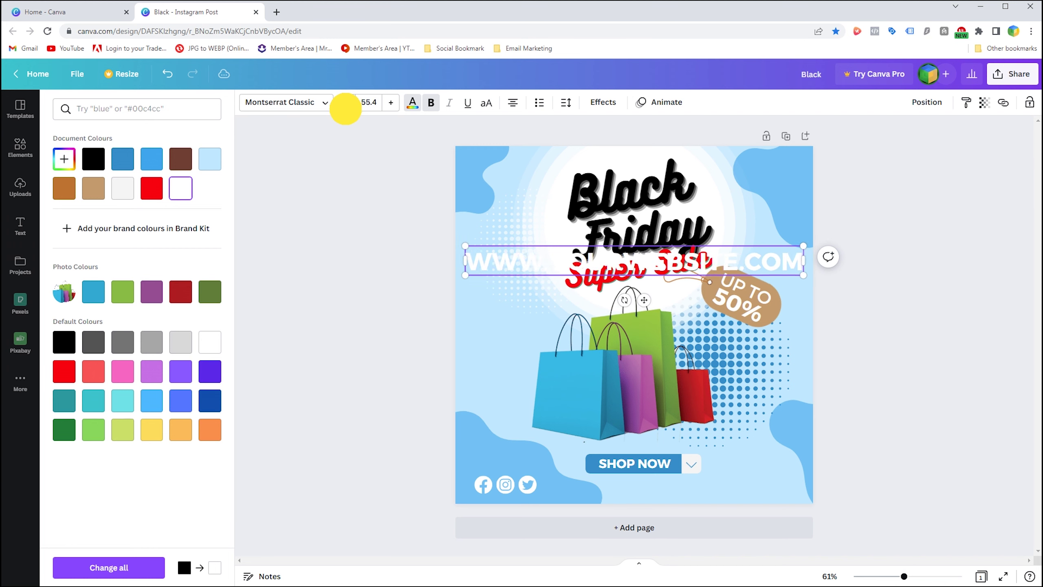
pyautogui.click(346, 102)
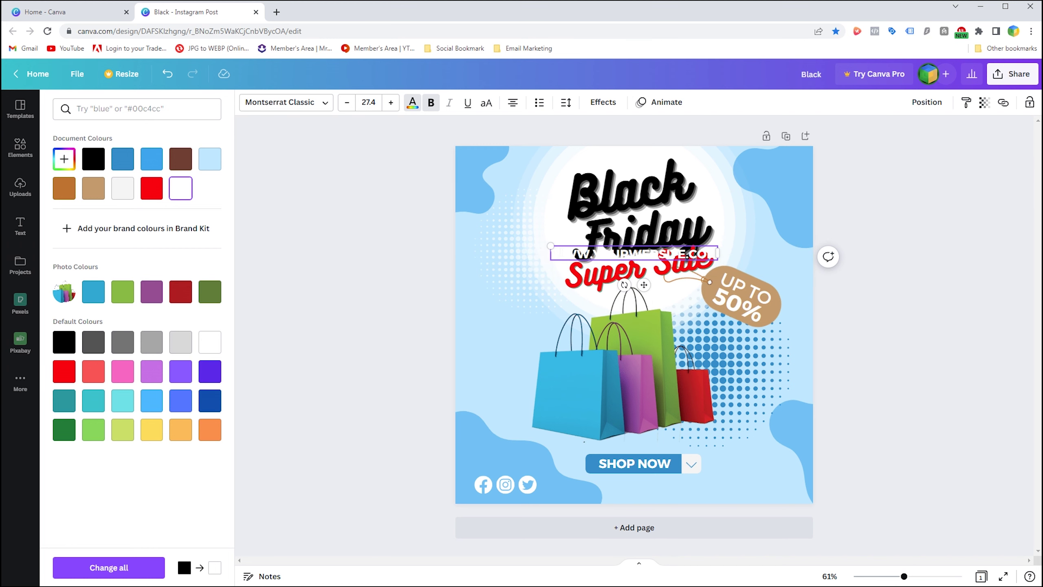
# - Shrink the website text to about 19 and align it at the bottom-right beside the icons
pyautogui.moveTo(643, 285); pyautogui.dragTo(645, 473)
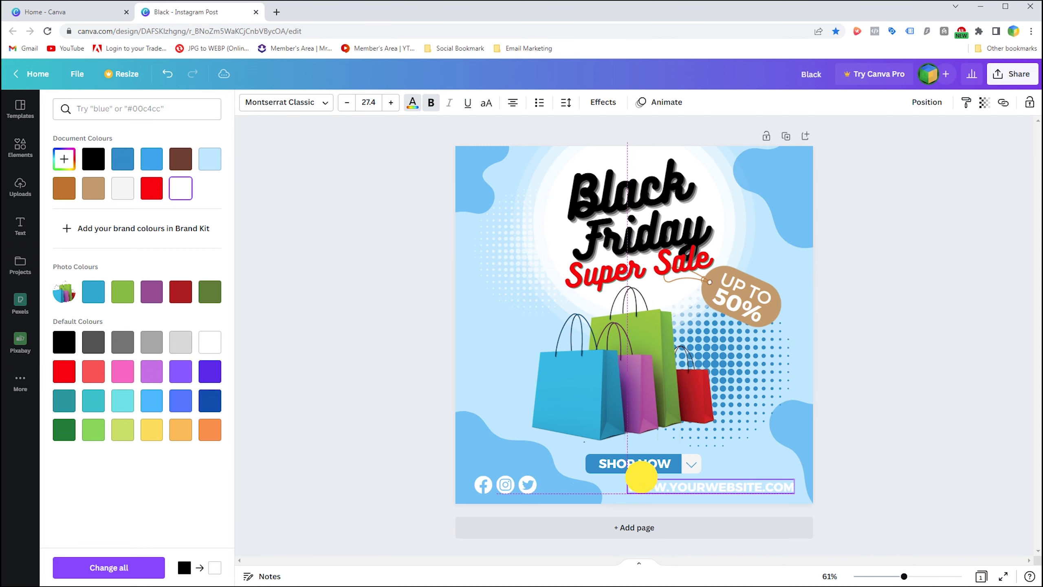
pyautogui.moveTo(645, 472); pyautogui.dragTo(634, 467)
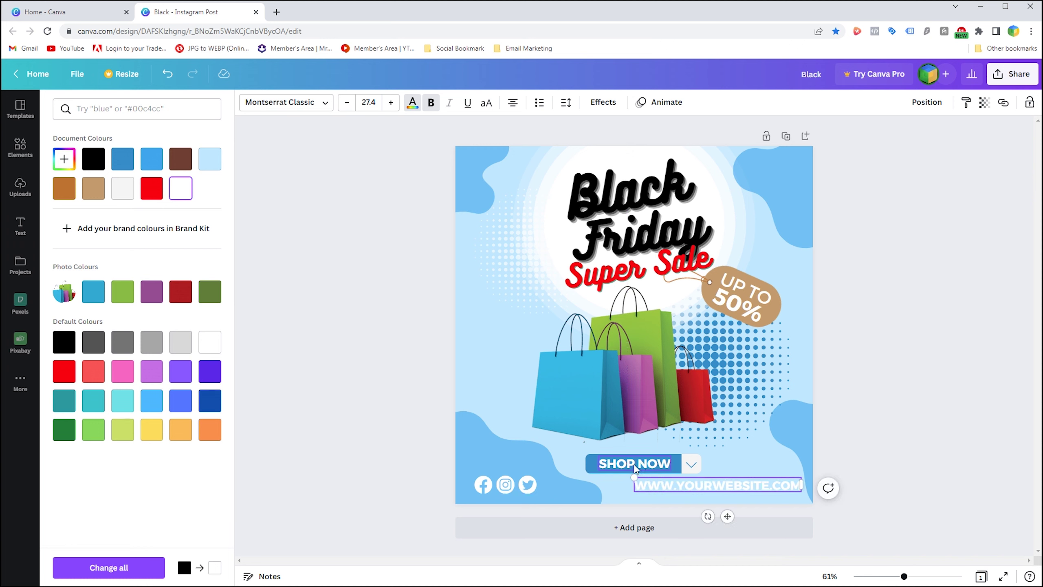
pyautogui.click(346, 102)
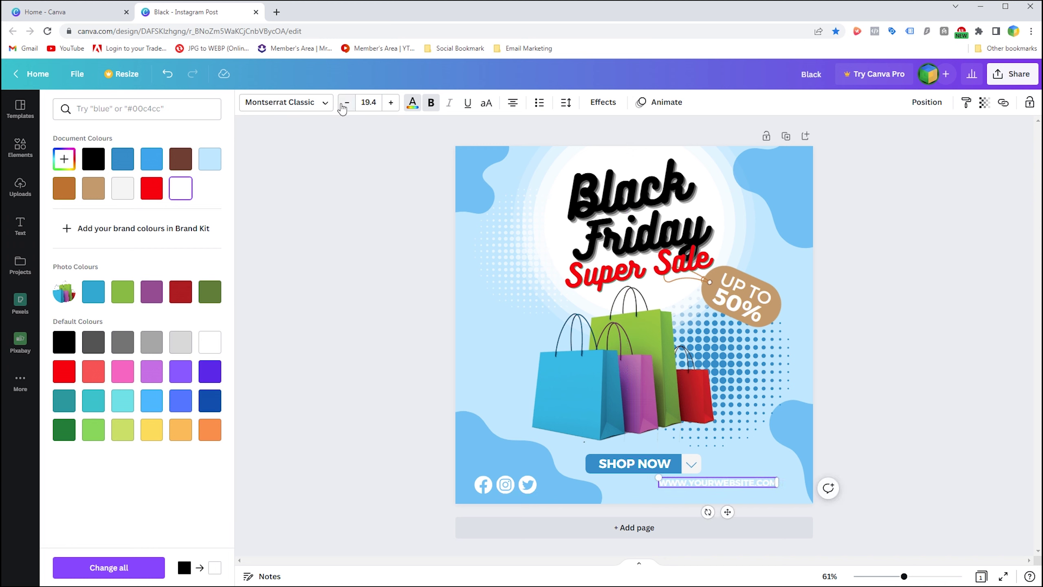
pyautogui.moveTo(717, 482); pyautogui.dragTo(736, 479)
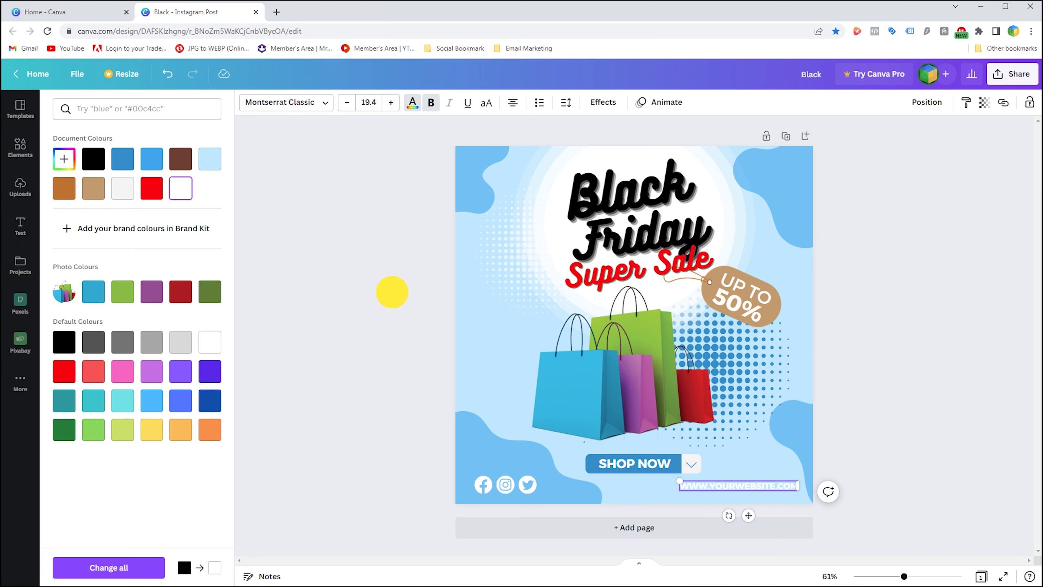
pyautogui.click(392, 292)
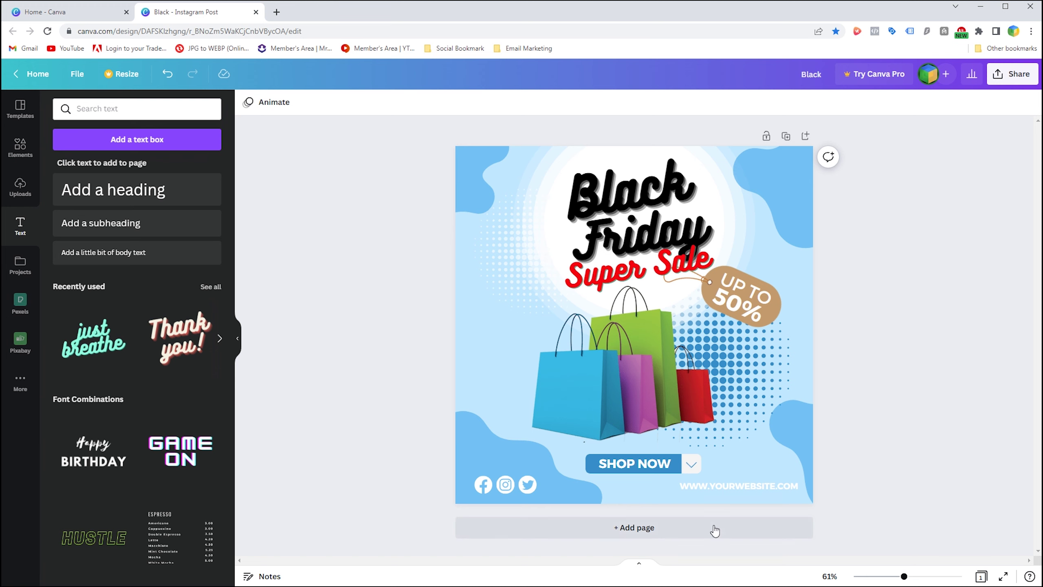
# - Change the page background to the deeper light blue #A9DCF8 with the custom colour picker
pyautogui.click(803, 296)
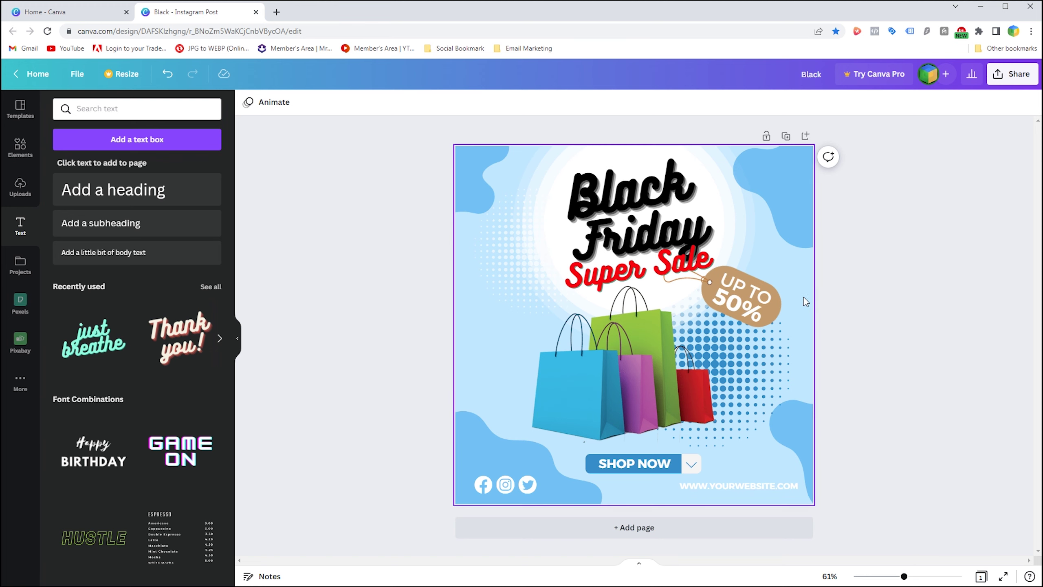
pyautogui.click(248, 102)
pyautogui.click(65, 159)
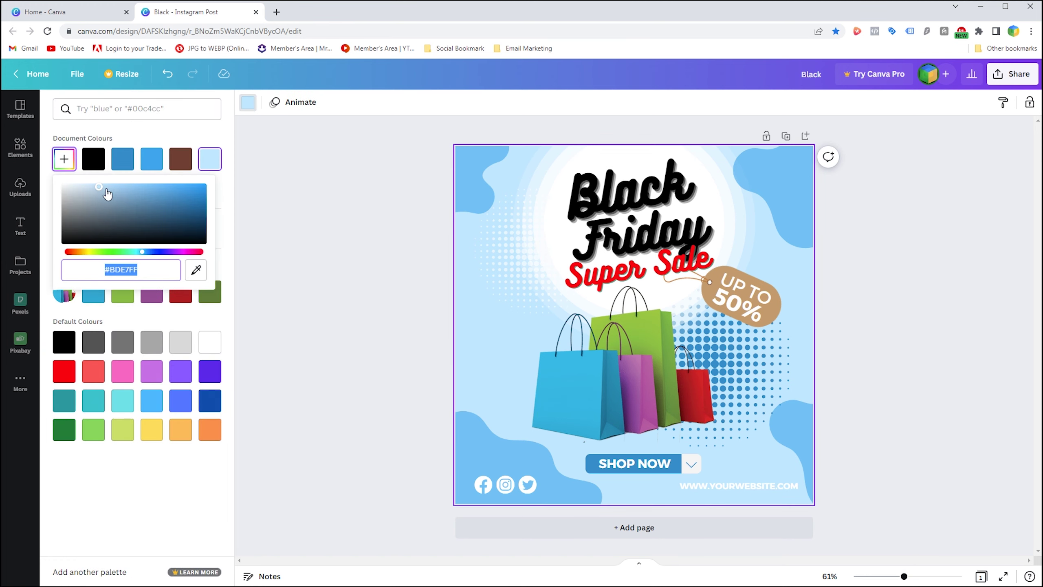
pyautogui.click(109, 190)
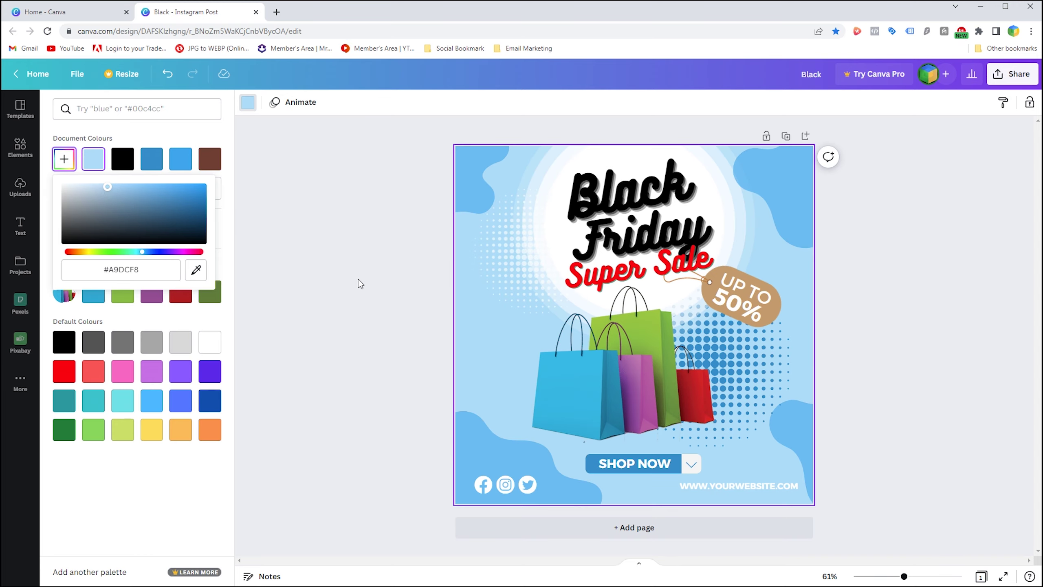
pyautogui.click(378, 287)
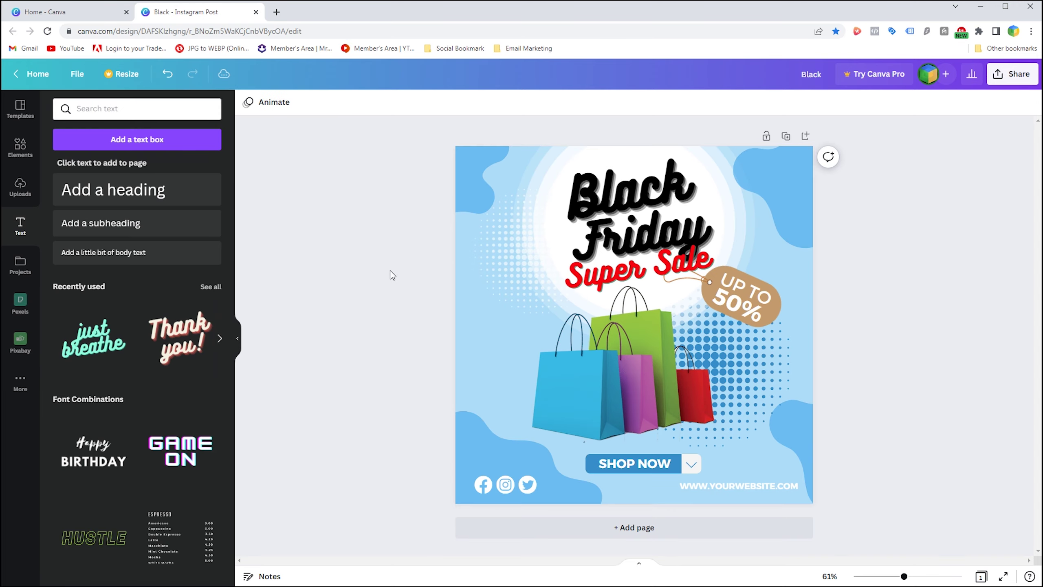